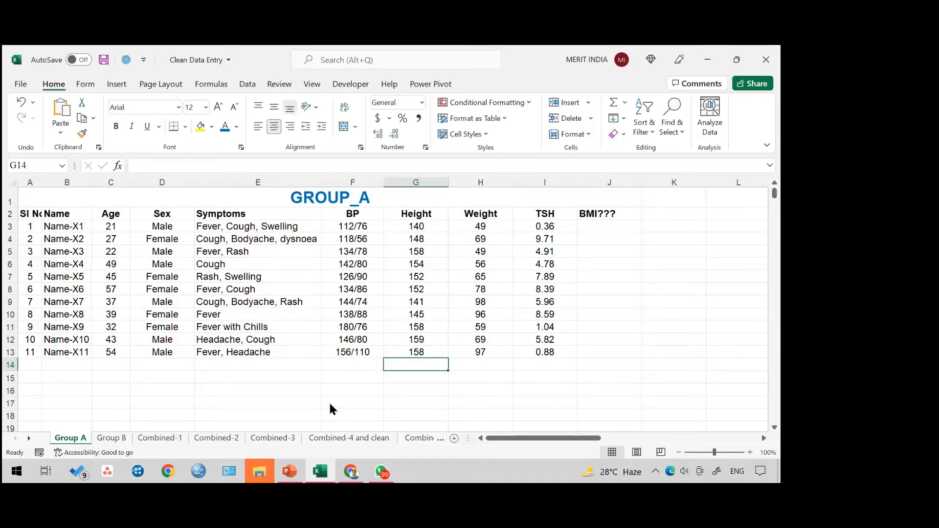
- Compare the patient data entry examples from Group A and Group B through the Combined sheets to the Uncleaned Data sheet
{"action": "key", "text": "ctrl+Page_Down"}
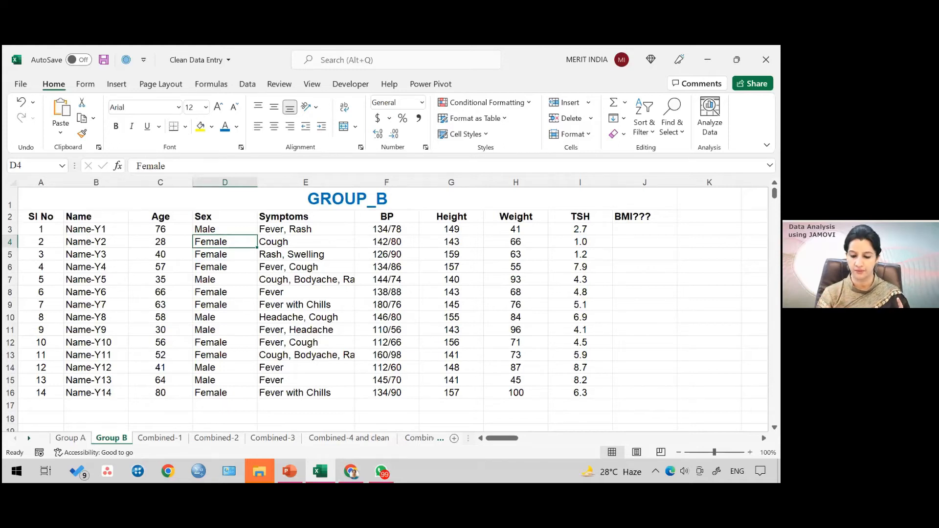
{"action": "key", "text": "ctrl+Page_Down"}
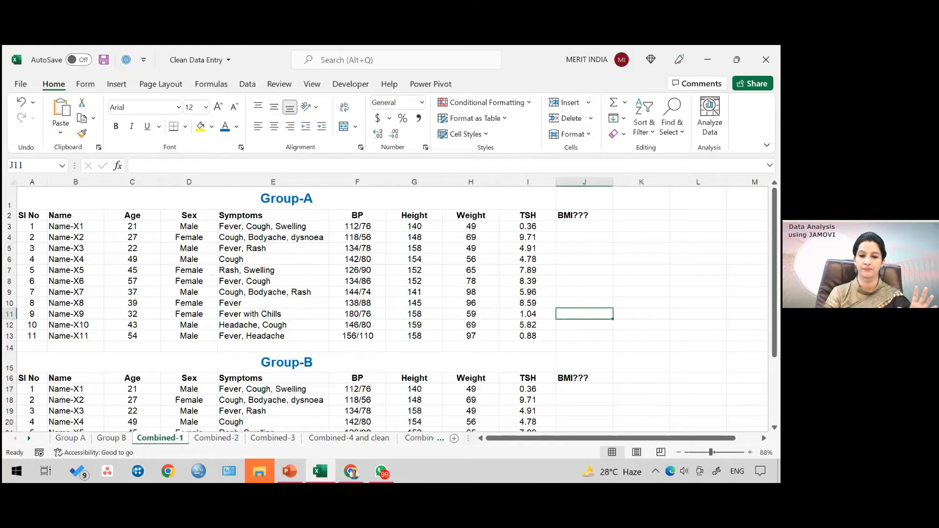
{"action": "key", "text": "ctrl+Page_Down"}
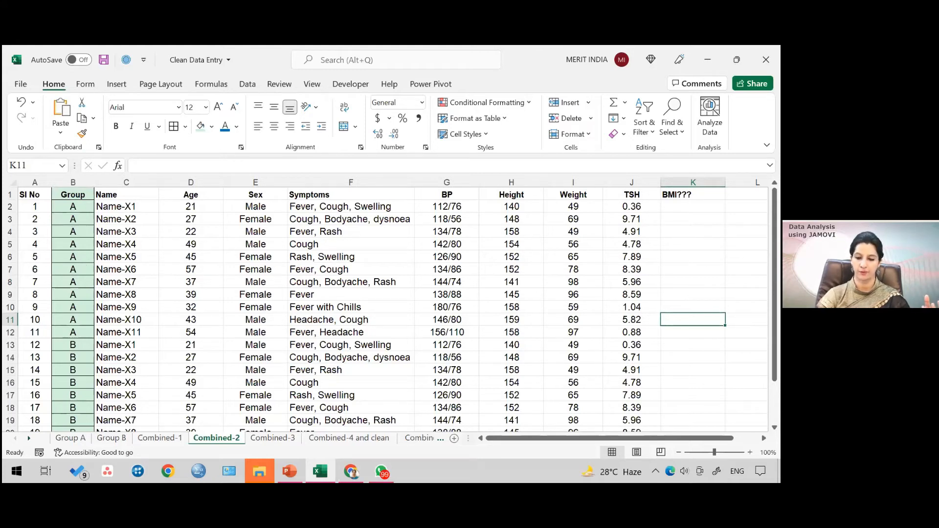
{"action": "key", "text": "ctrl+Page_Down"}
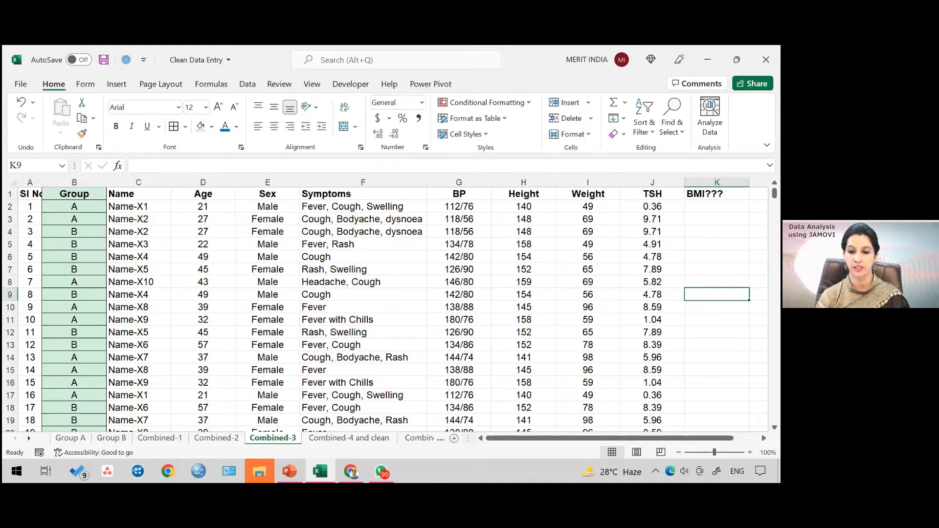
{"action": "key", "text": "ctrl+Page_Down"}
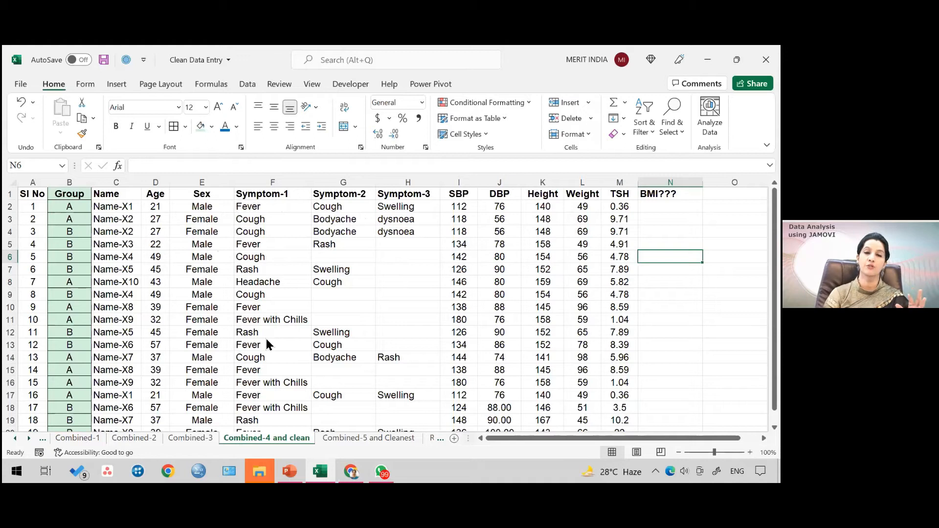
{"action": "key", "text": "ctrl+Page_Down"}
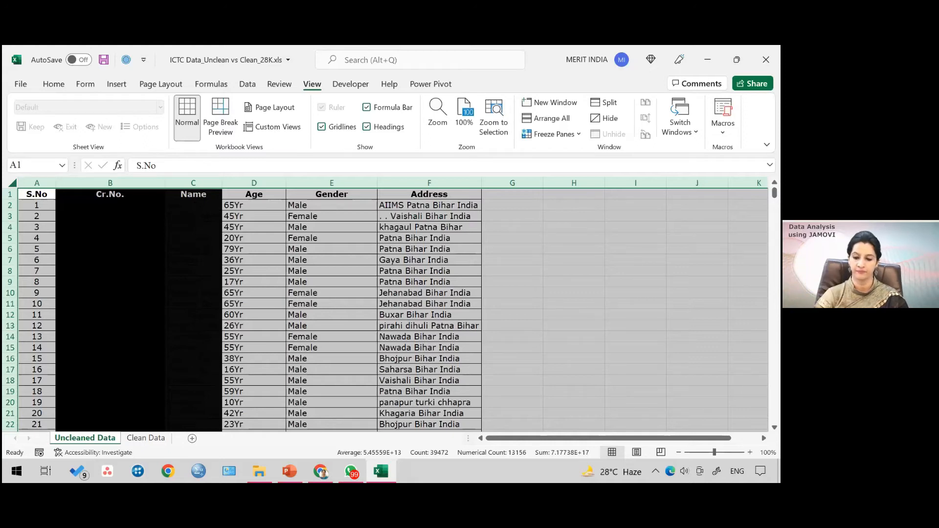
{"action": "key", "text": "ctrl+Page_Down"}
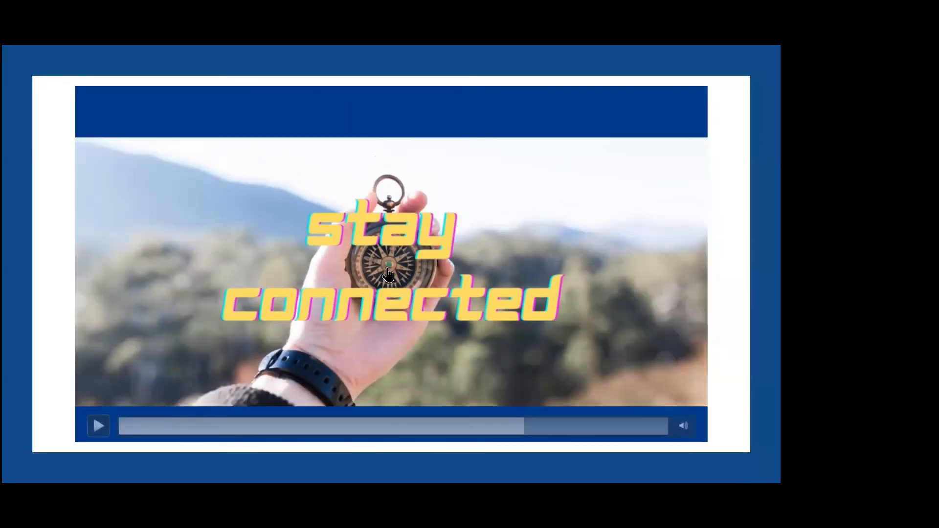
- End the slide show and switch through the Day_1 folder window to the untitled jamovi file
{"action": "key", "text": "Escape"}
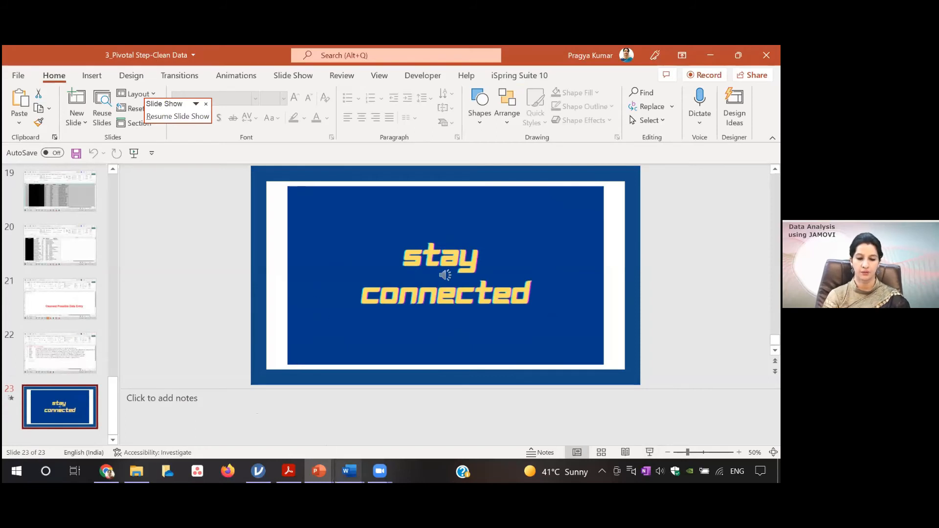
{"action": "mouse_move", "coordinate": [319, 471]}
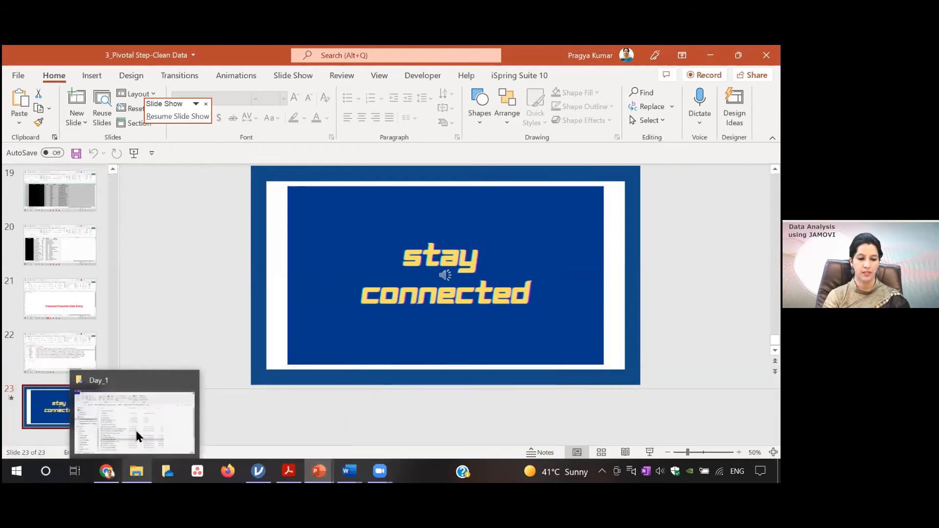
{"action": "left_click", "coordinate": [136, 430]}
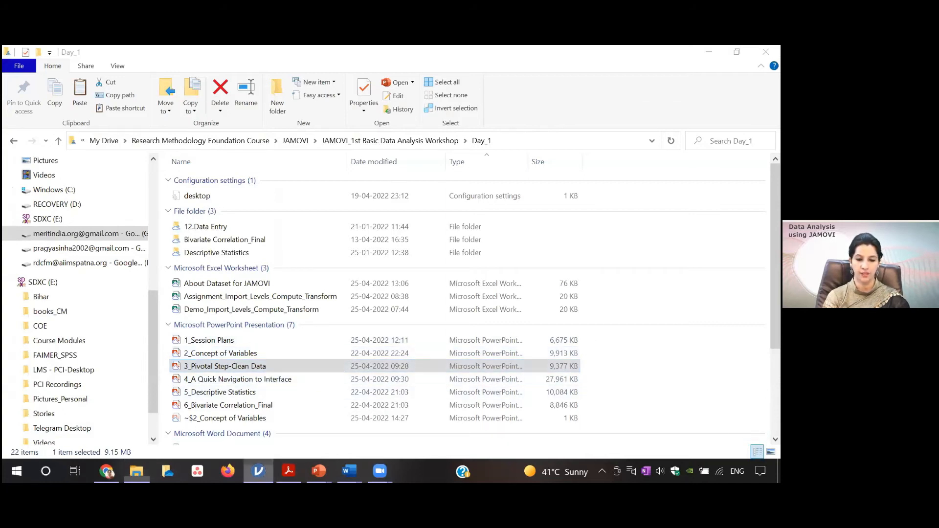
{"action": "left_click", "coordinate": [258, 470]}
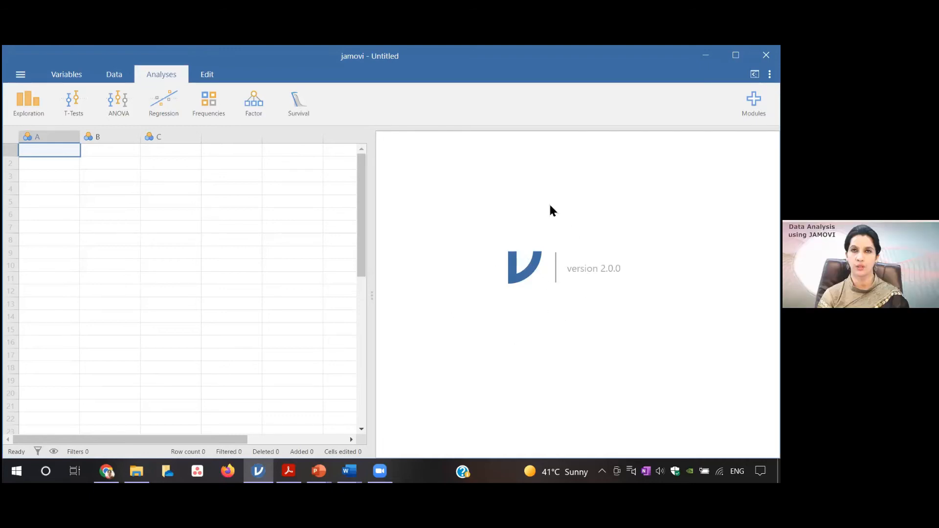
- Enter s.no in the first row of column A, with the values 1 and 2 below it
{"action": "left_click", "coordinate": [150, 202]}
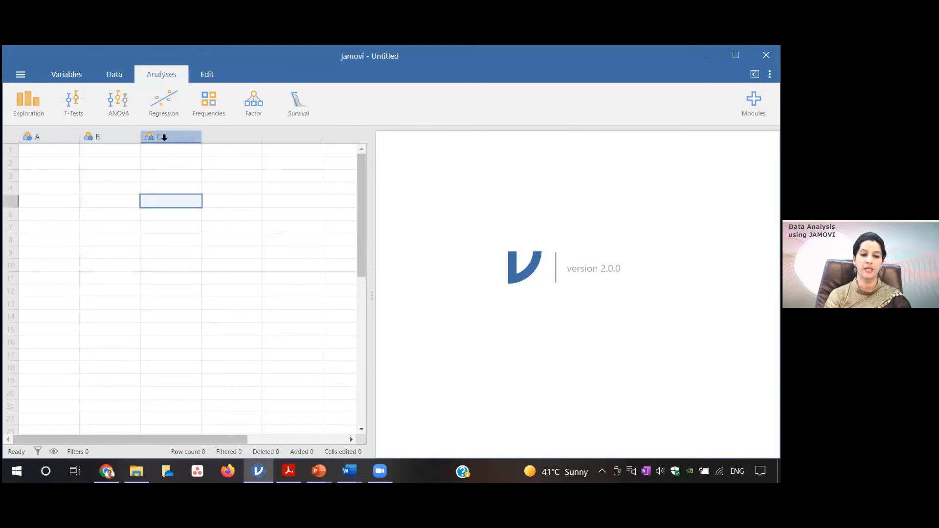
{"action": "left_click", "coordinate": [49, 154]}
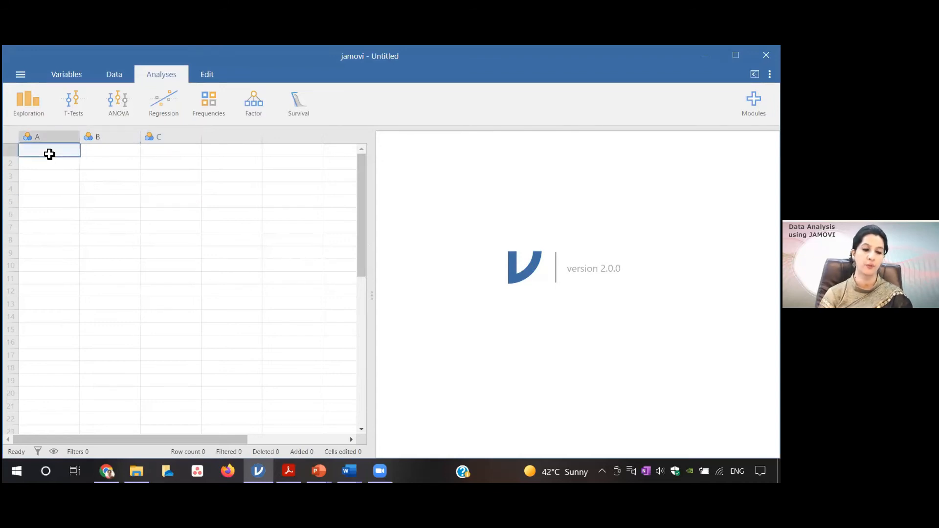
{"action": "type", "text": "s.no"}
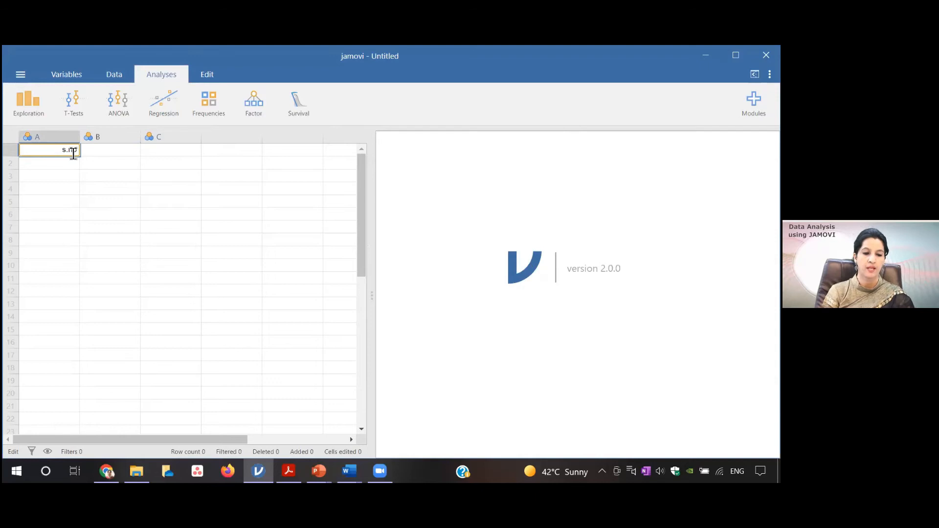
{"action": "key", "text": "Return"}
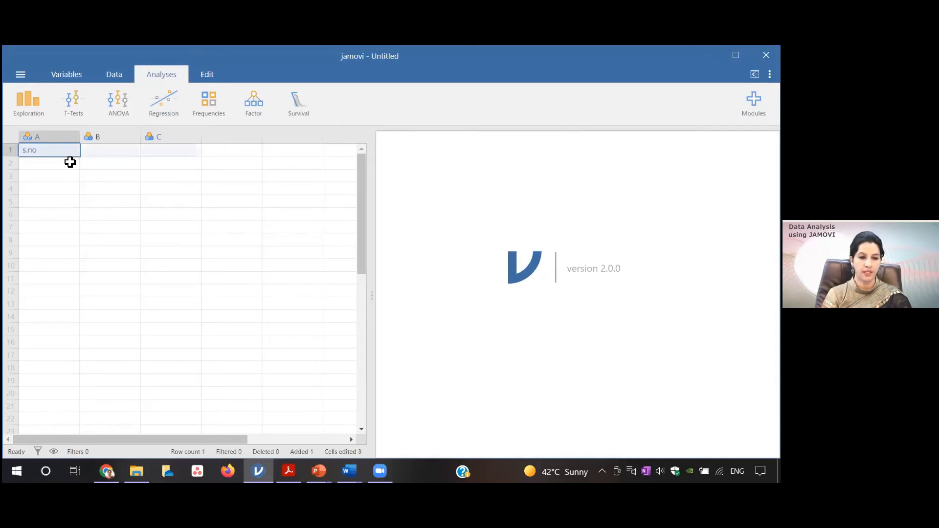
{"action": "left_click", "coordinate": [70, 162]}
{"action": "type", "text": "1"}
{"action": "key", "text": "Return"}
{"action": "type", "text": "2"}
{"action": "key", "text": "Return"}
- Enter SBP in the first row of column B, with the values 120 and 130 below it
{"action": "left_click", "coordinate": [109, 148]}
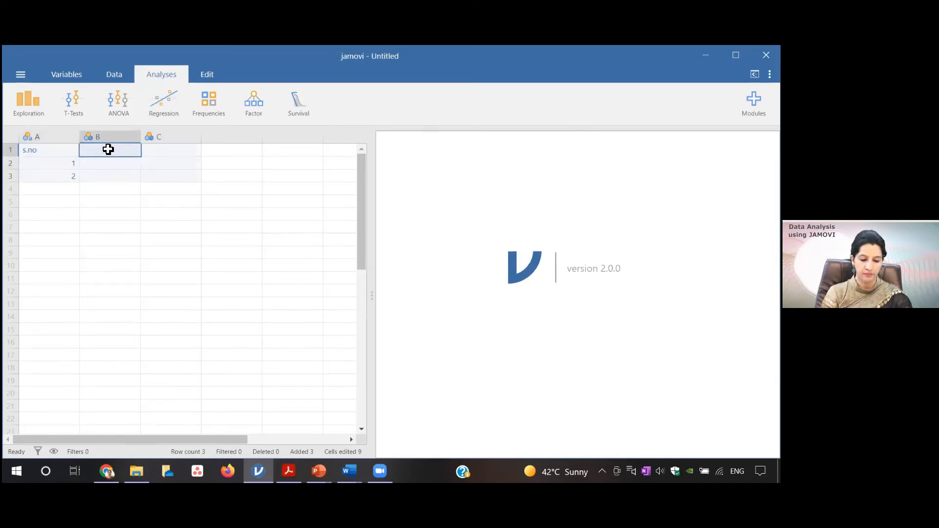
{"action": "double_click", "coordinate": [108, 149]}
{"action": "type", "text": "SBP"}
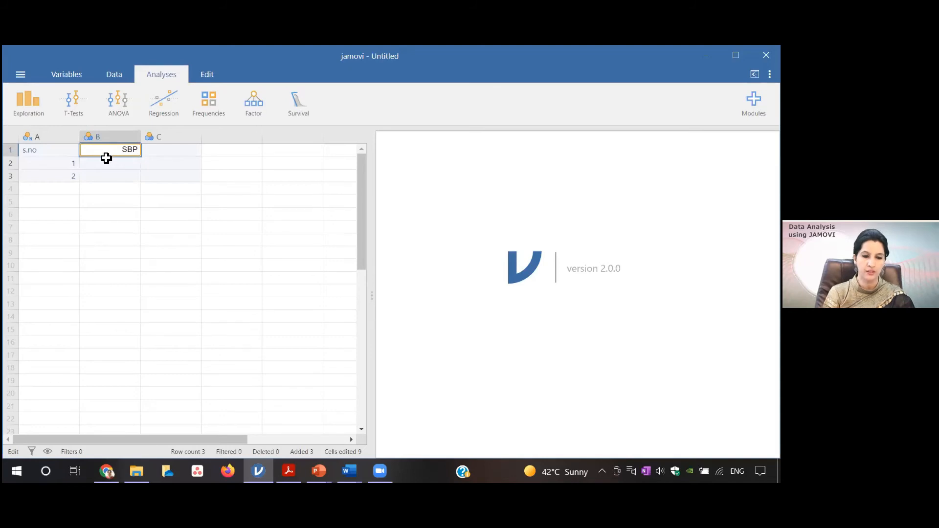
{"action": "left_click", "coordinate": [105, 164]}
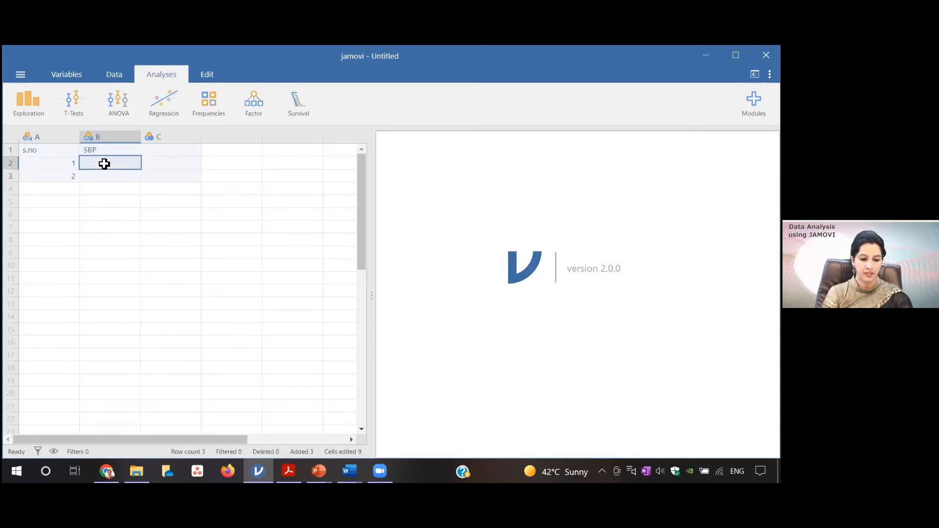
{"action": "type", "text": "120"}
{"action": "key", "text": "Return"}
{"action": "type", "text": "130"}
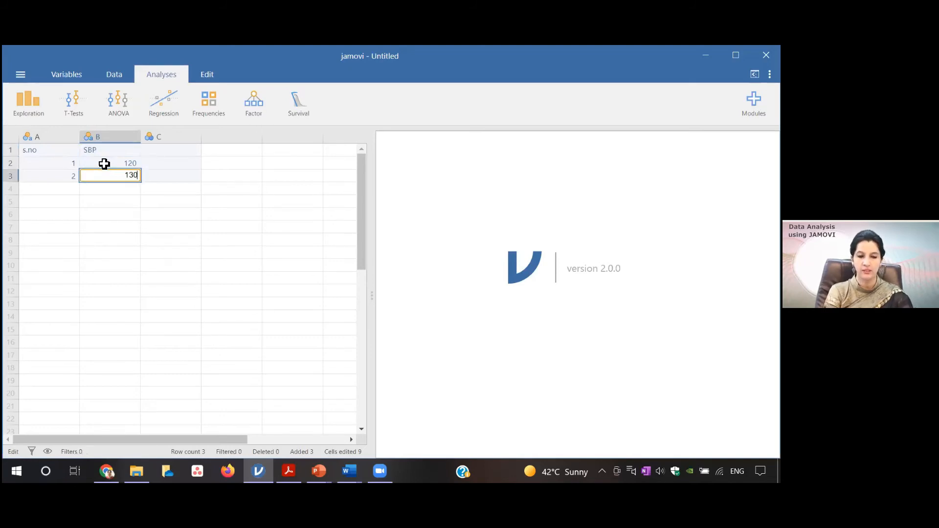
{"action": "left_click", "coordinate": [116, 191]}
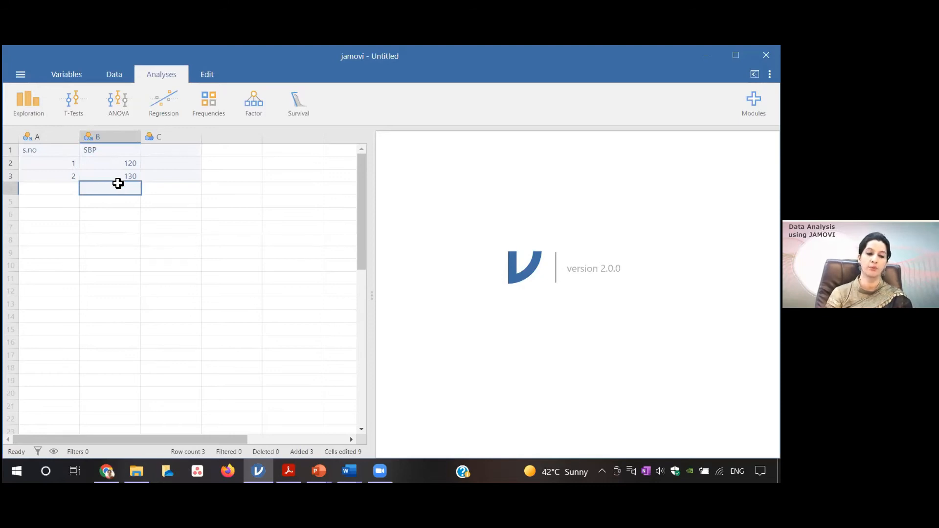
- Clear the numbers below s.no and SBP in columns A and B
{"action": "left_click", "coordinate": [126, 166]}
{"action": "key", "text": "Delete"}
{"action": "left_click", "coordinate": [130, 177]}
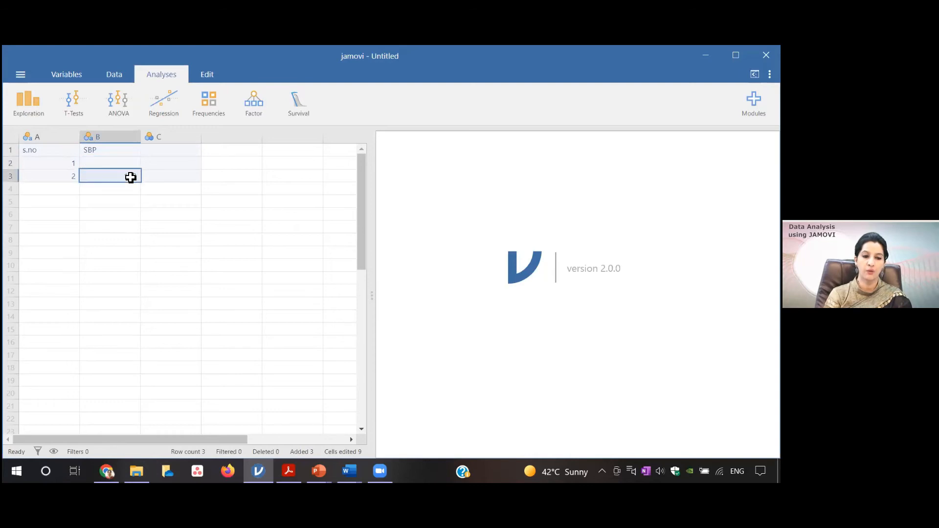
{"action": "left_click", "coordinate": [68, 163]}
{"action": "key", "text": "Delete"}
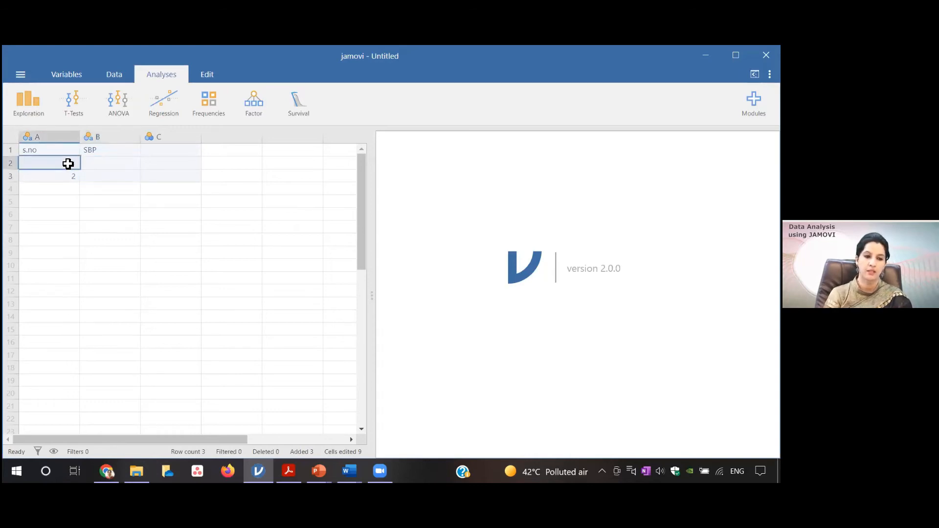
{"action": "left_click", "coordinate": [71, 175]}
{"action": "key", "text": "Delete"}
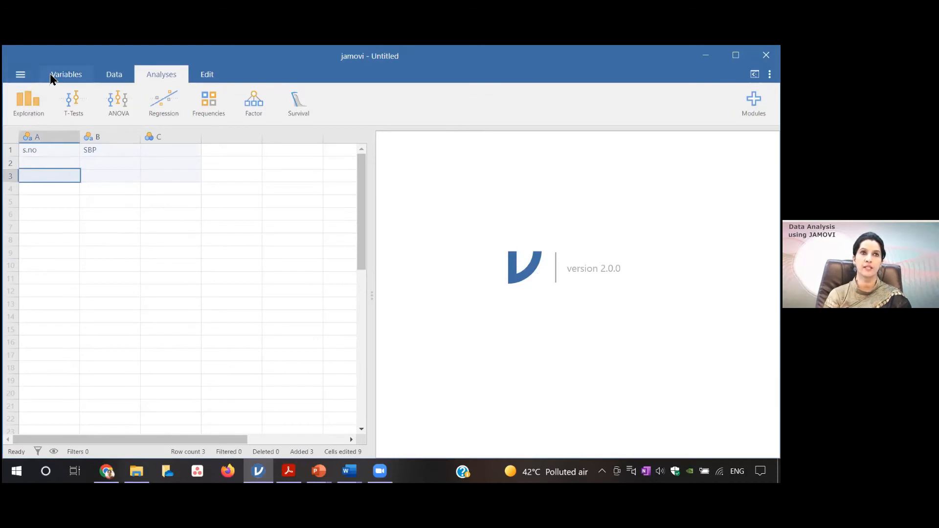
- Look through the Variables, Data and Analyses views, expand the results area to full width, and restore the split layout
{"action": "left_click", "coordinate": [71, 75]}
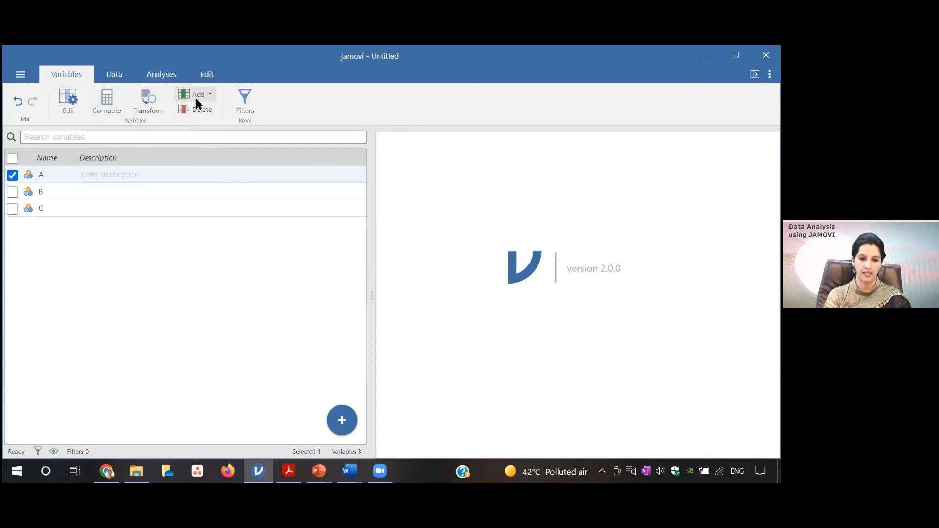
{"action": "left_click", "coordinate": [116, 77]}
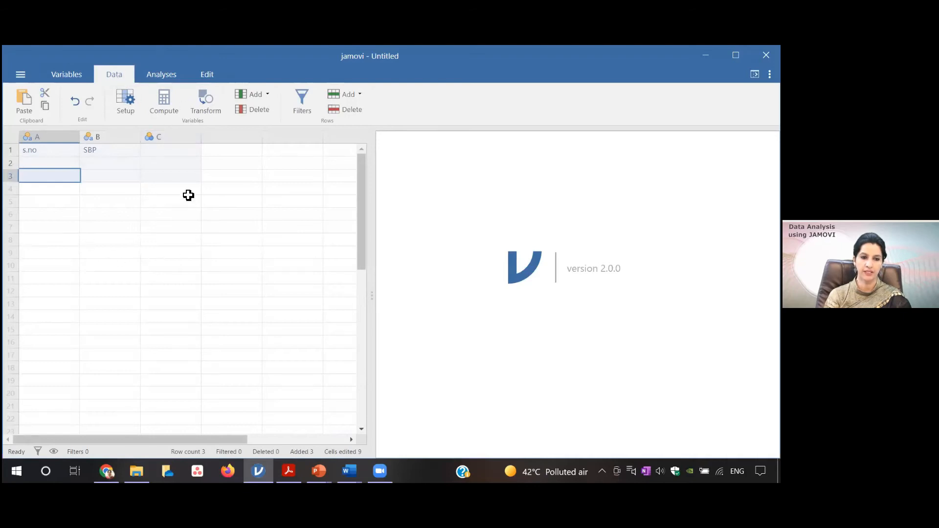
{"action": "left_click", "coordinate": [165, 78]}
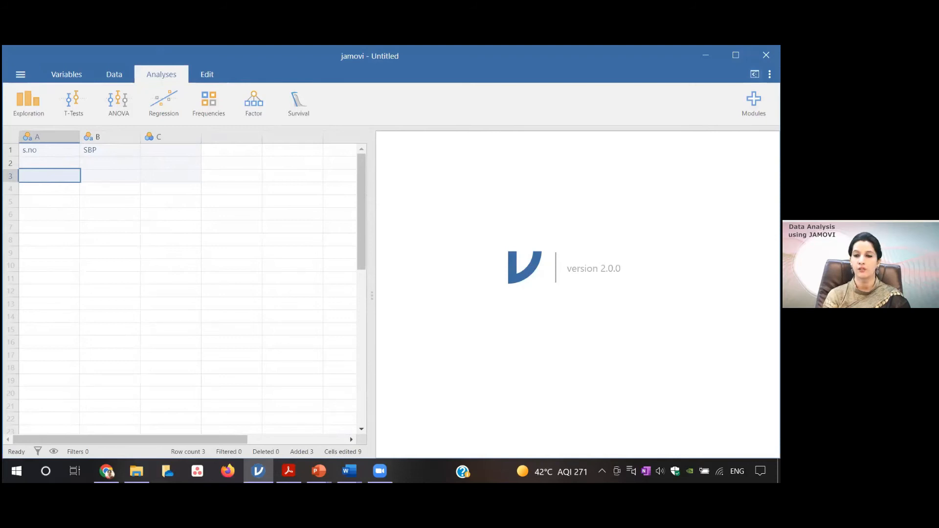
{"action": "left_click", "coordinate": [754, 74]}
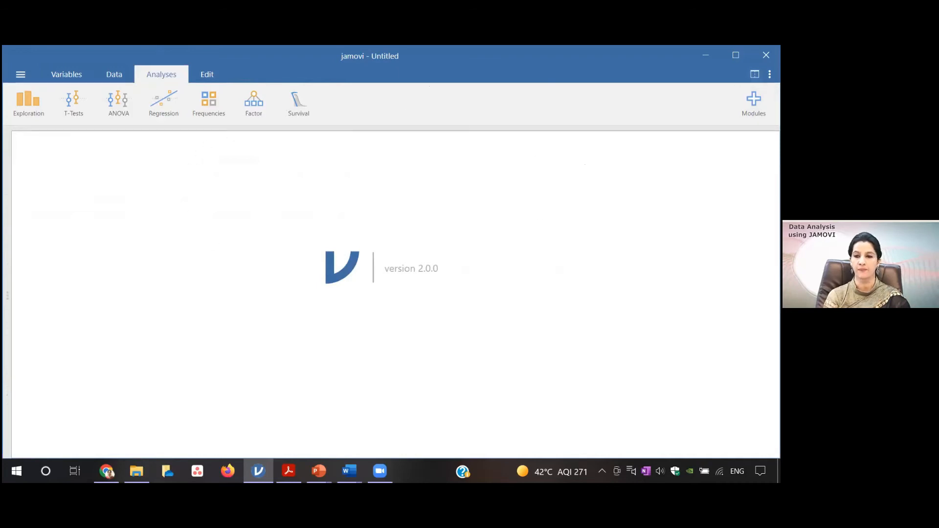
{"action": "left_click", "coordinate": [754, 74]}
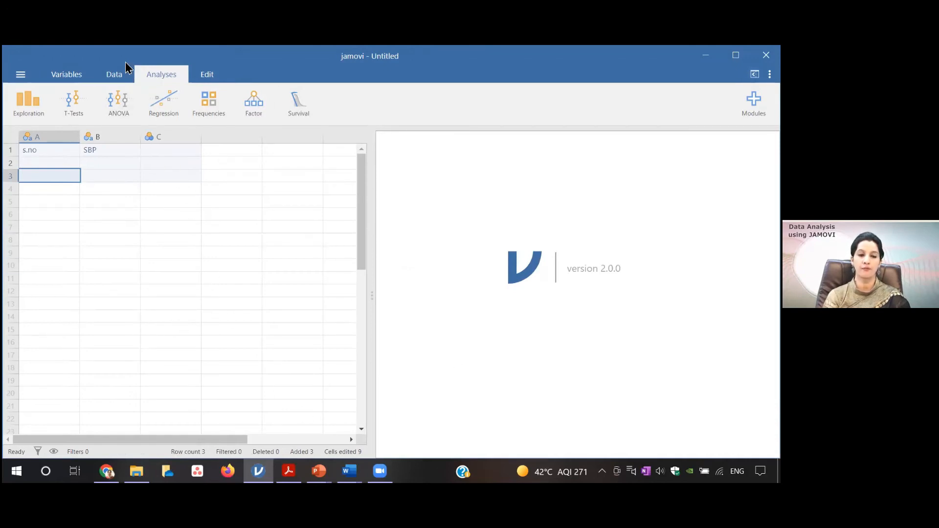
- Return to the Data view, try out the Syntax mode option in the settings, and close the settings
{"action": "left_click", "coordinate": [113, 75]}
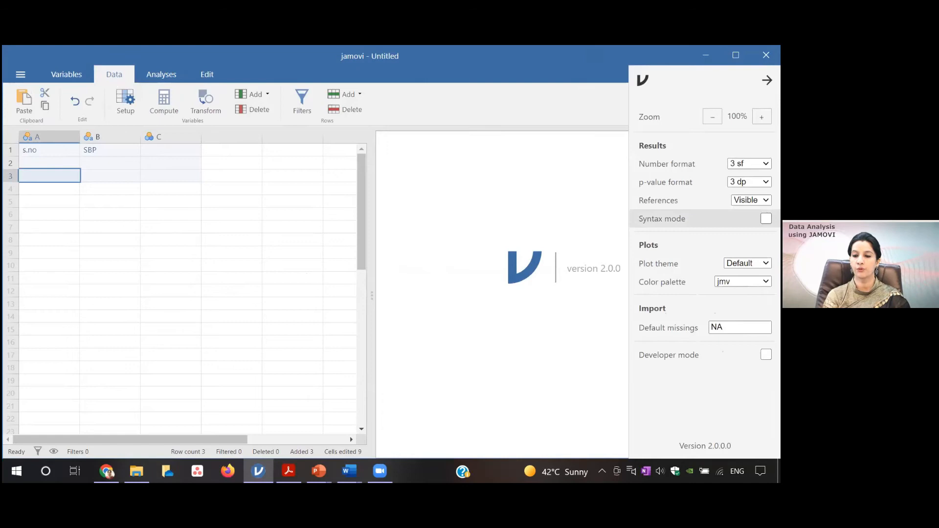
{"action": "left_click", "coordinate": [766, 218]}
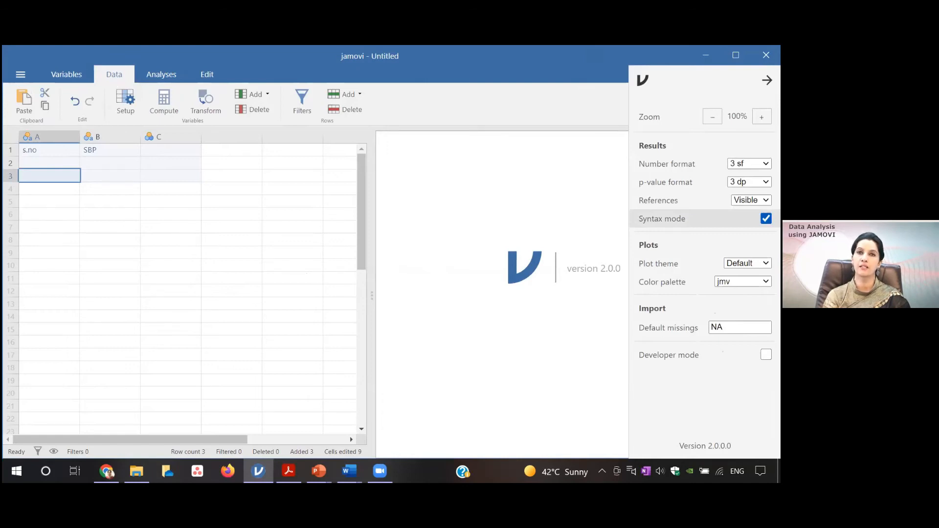
{"action": "left_click", "coordinate": [766, 219]}
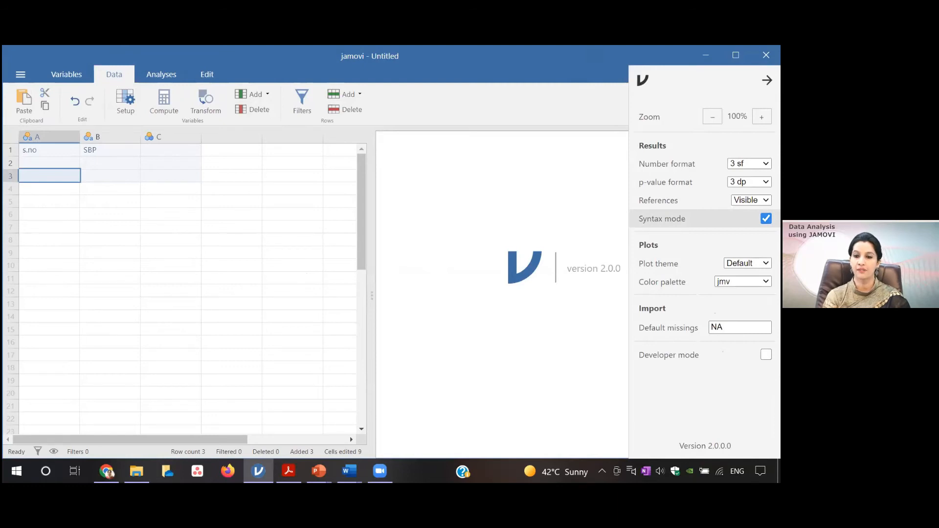
{"action": "left_click", "coordinate": [563, 193]}
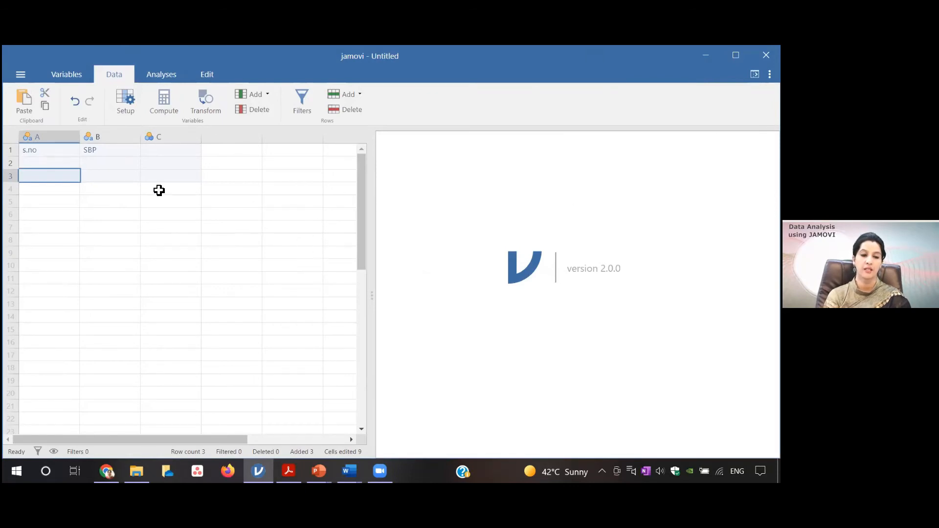
- Clear the s.no and SBP entries from the first row of columns A and B
{"action": "left_click", "coordinate": [38, 153]}
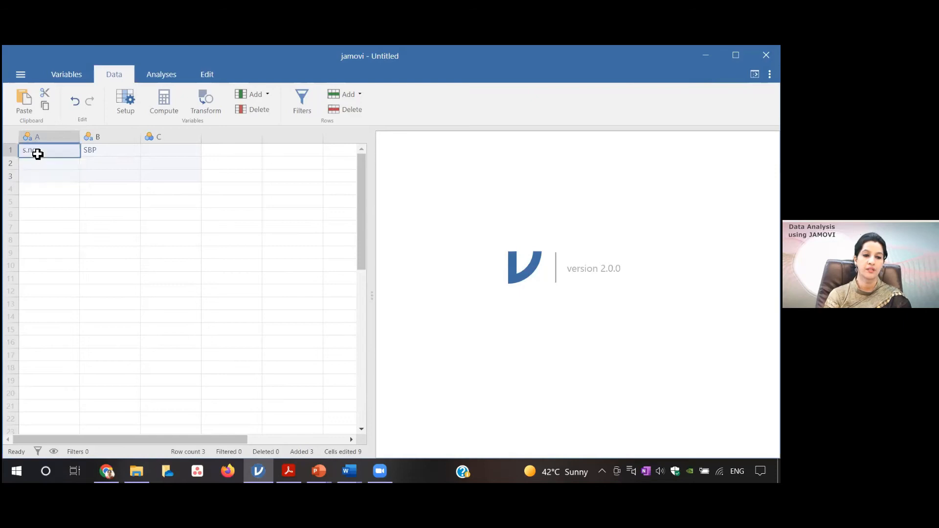
{"action": "key", "text": "Delete"}
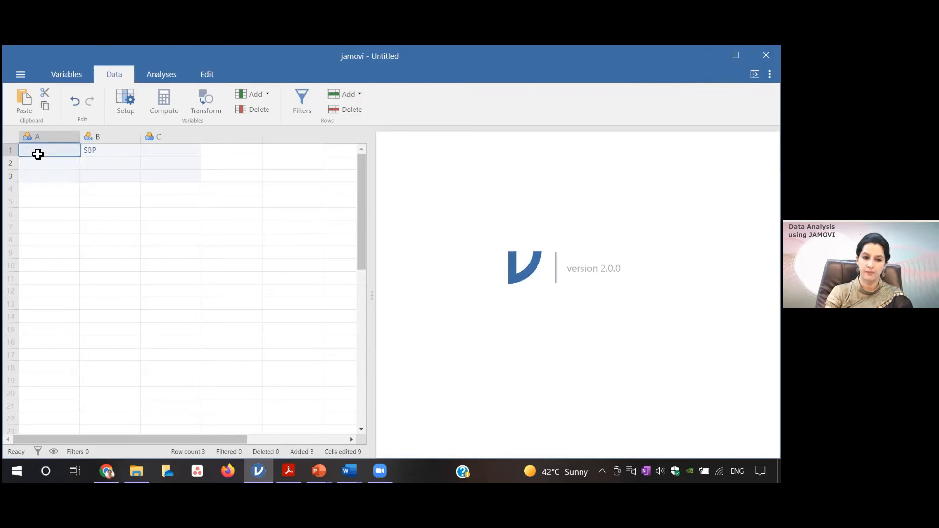
{"action": "left_click", "coordinate": [96, 153]}
{"action": "key", "text": "Delete"}
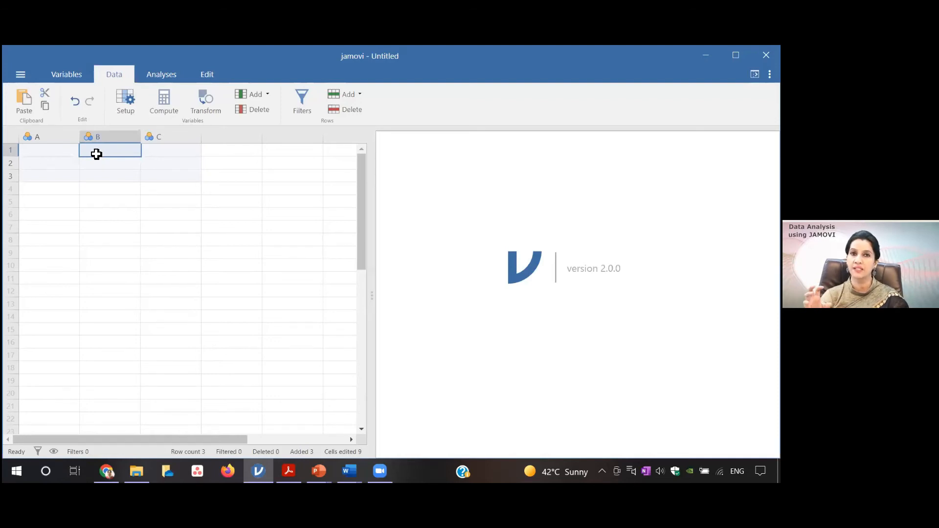
- Open the Demo_Import_Levels_Compute_Transform data file from the Day_1 folder, checking the supported file formats on the way
{"action": "left_click", "coordinate": [21, 76]}
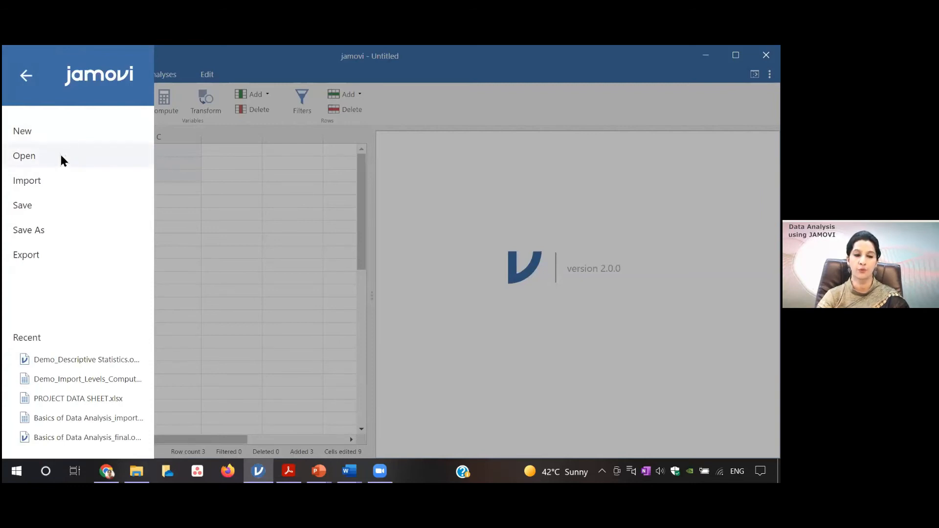
{"action": "left_click", "coordinate": [33, 153]}
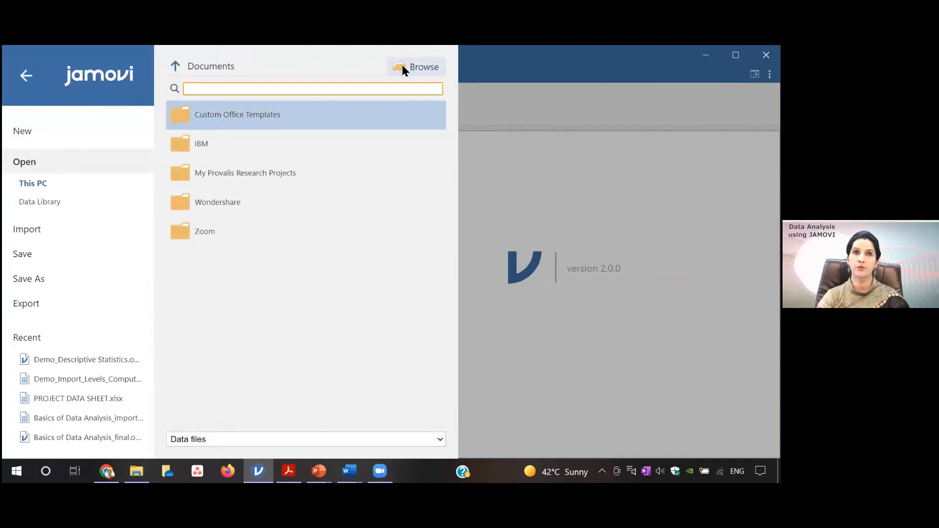
{"action": "left_click", "coordinate": [415, 72]}
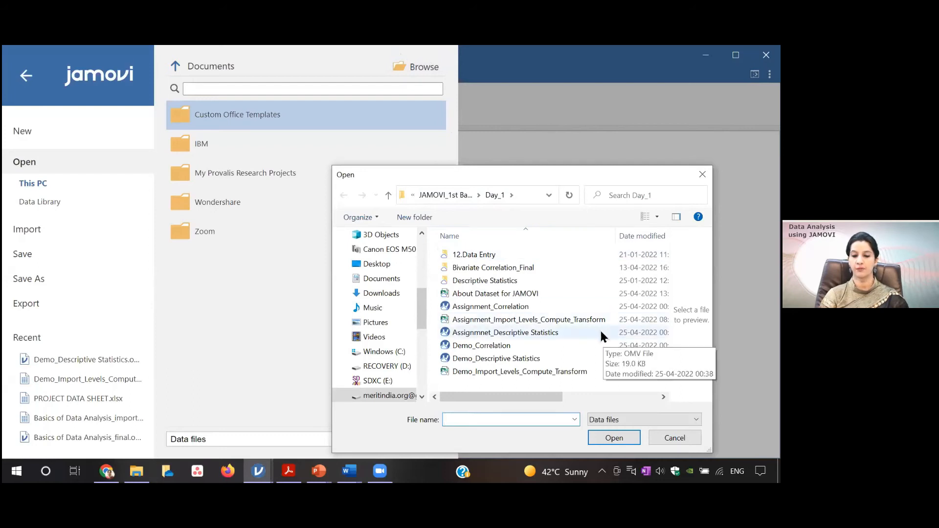
{"action": "left_click", "coordinate": [503, 371]}
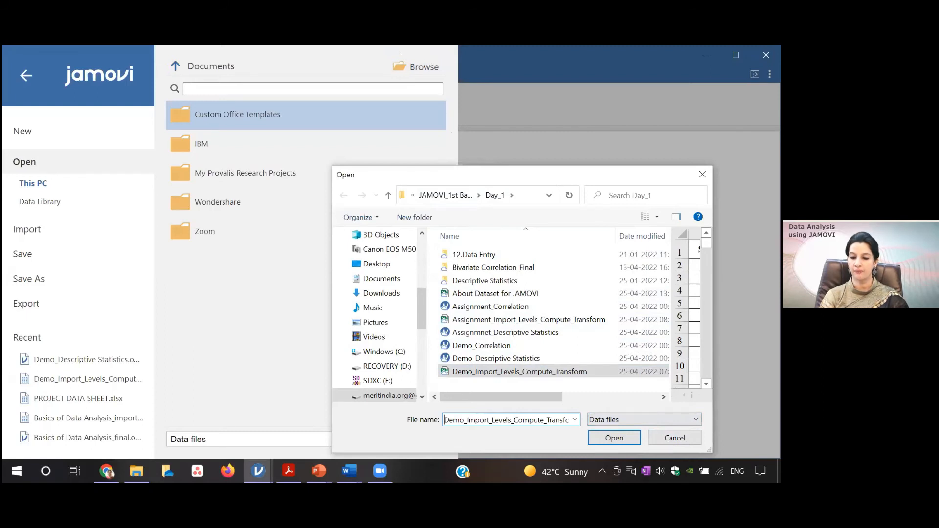
{"action": "left_click", "coordinate": [643, 419]}
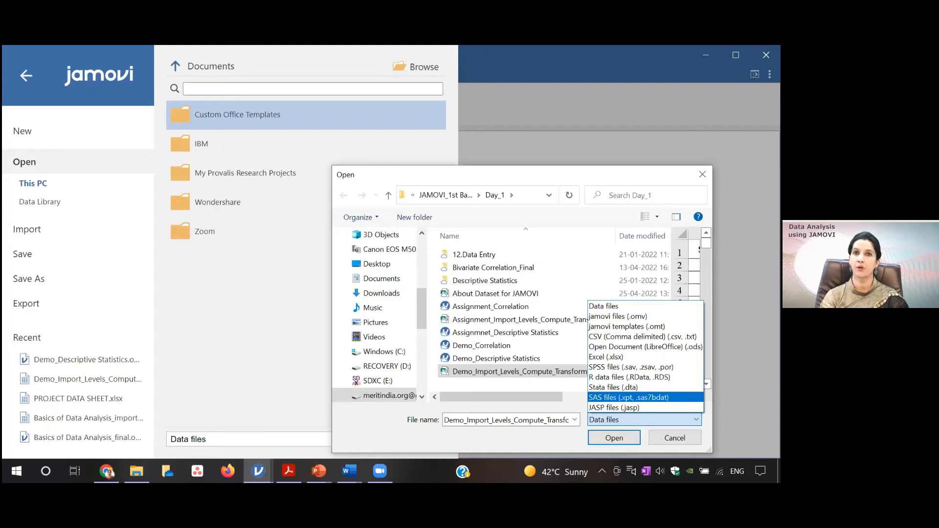
{"action": "left_click", "coordinate": [574, 444]}
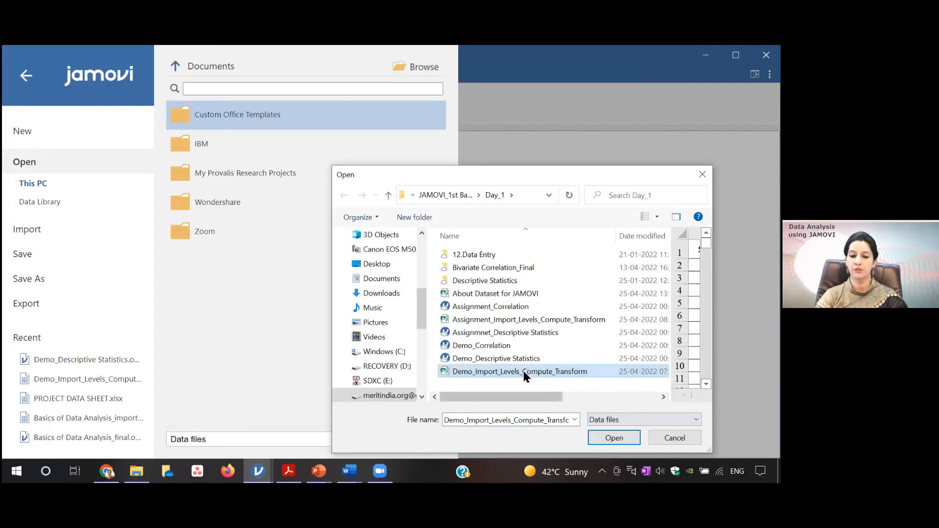
{"action": "left_click", "coordinate": [614, 439]}
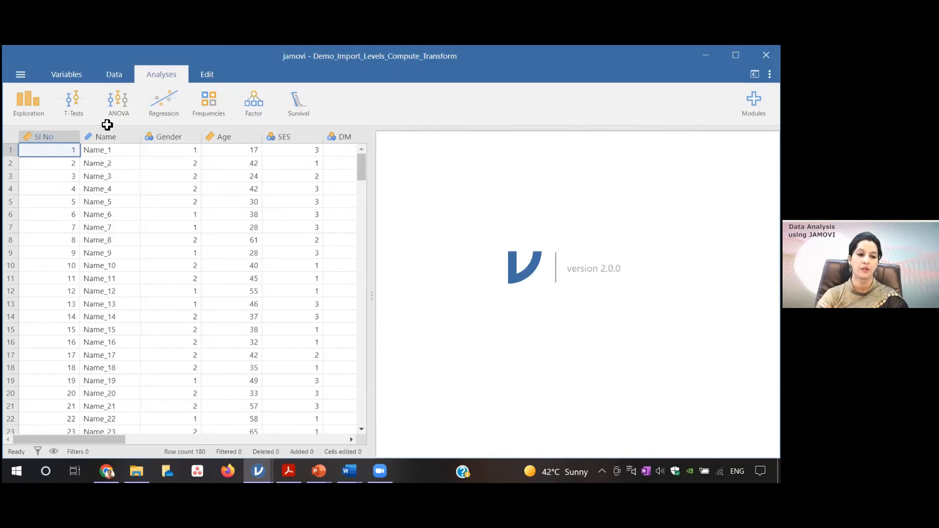
- Bring up the file browser for opening data once more, view the Day_1 folder, and close it without choosing a file
{"action": "left_click", "coordinate": [21, 75]}
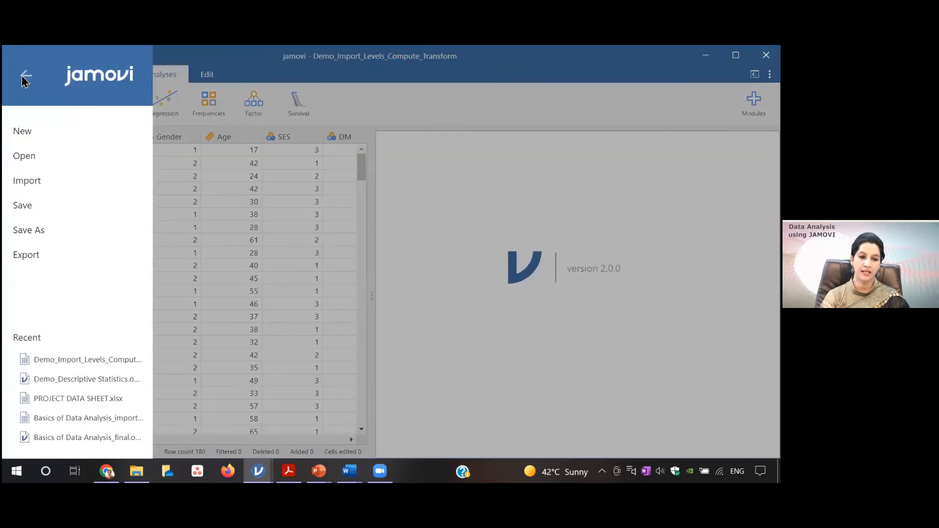
{"action": "left_click", "coordinate": [38, 153]}
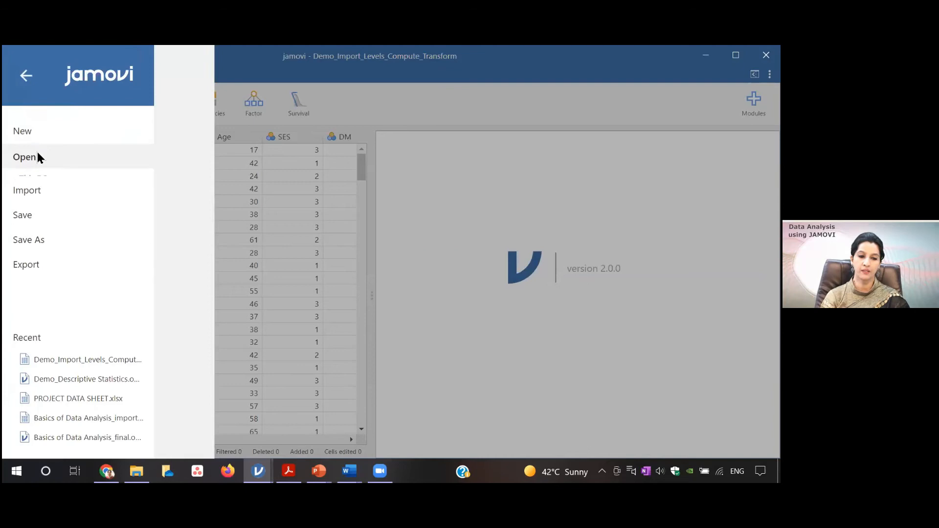
{"action": "left_click", "coordinate": [418, 66]}
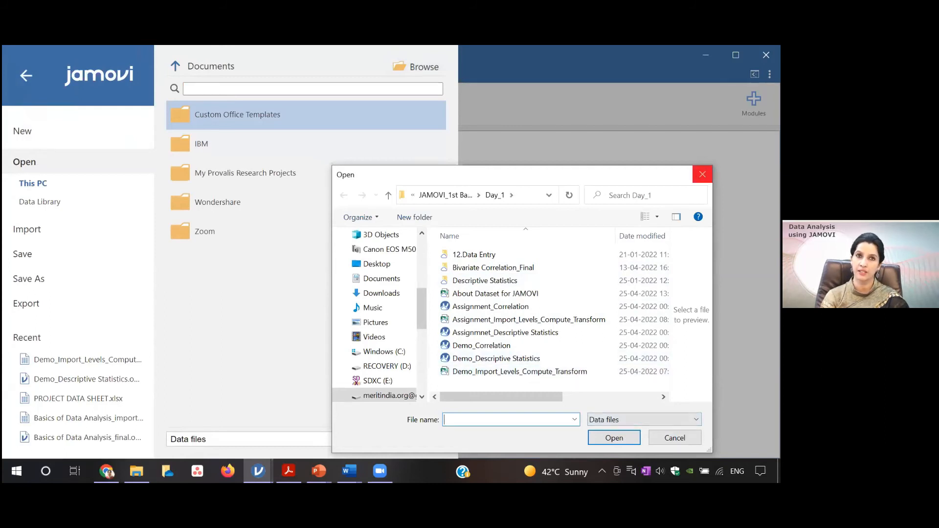
{"action": "left_click", "coordinate": [702, 174]}
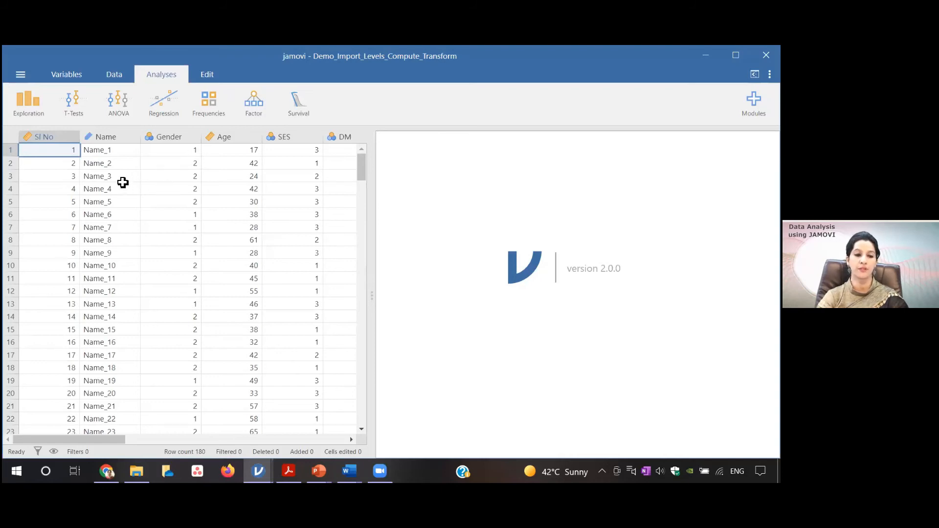
- View the Gender variable's settings from the Analyses view and again from the Variables view, closing the editor each time
{"action": "double_click", "coordinate": [183, 137]}
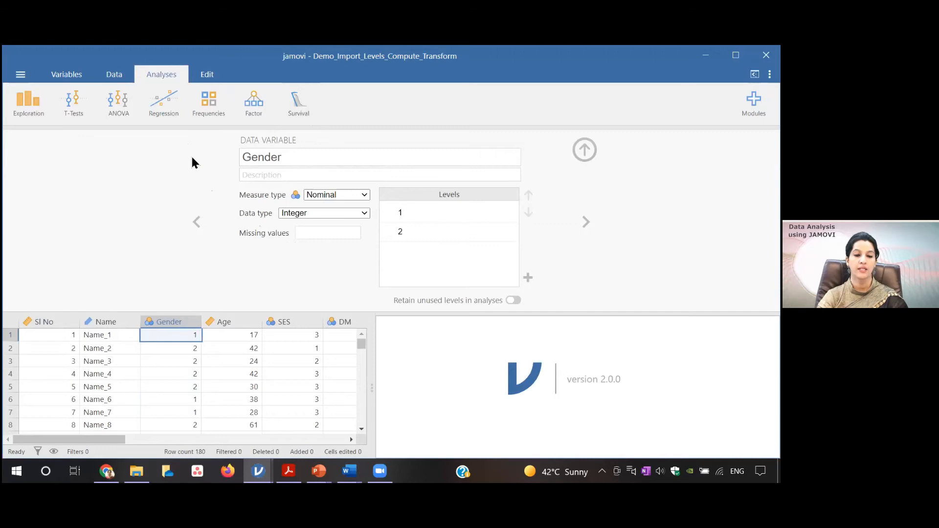
{"action": "left_click", "coordinate": [584, 150]}
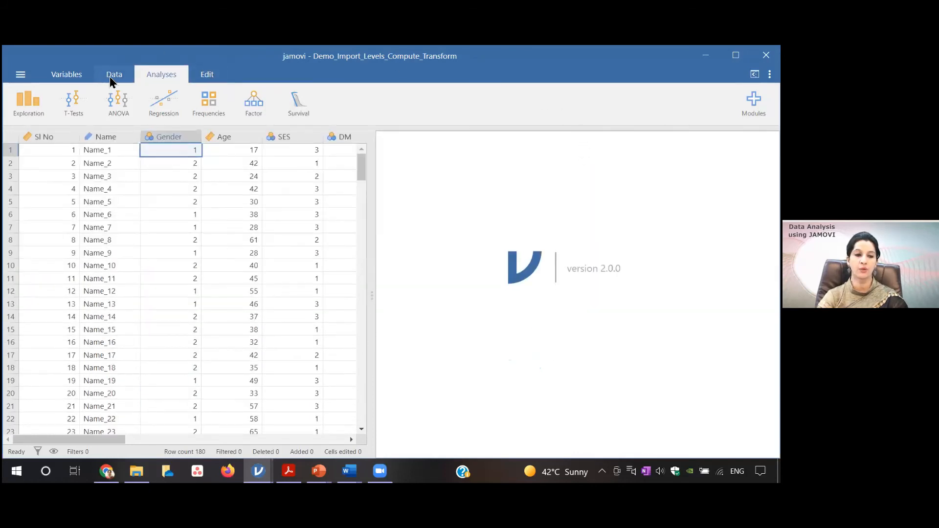
{"action": "left_click", "coordinate": [72, 77]}
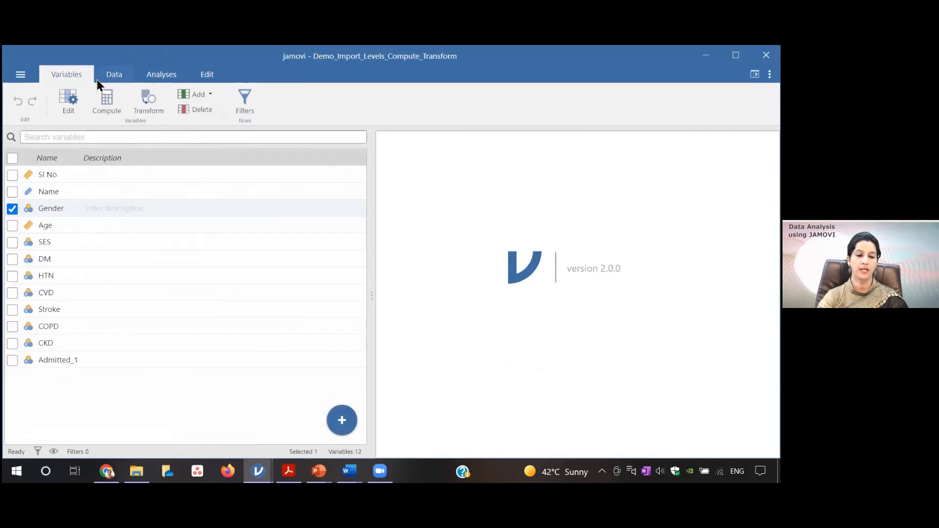
{"action": "left_click", "coordinate": [68, 104]}
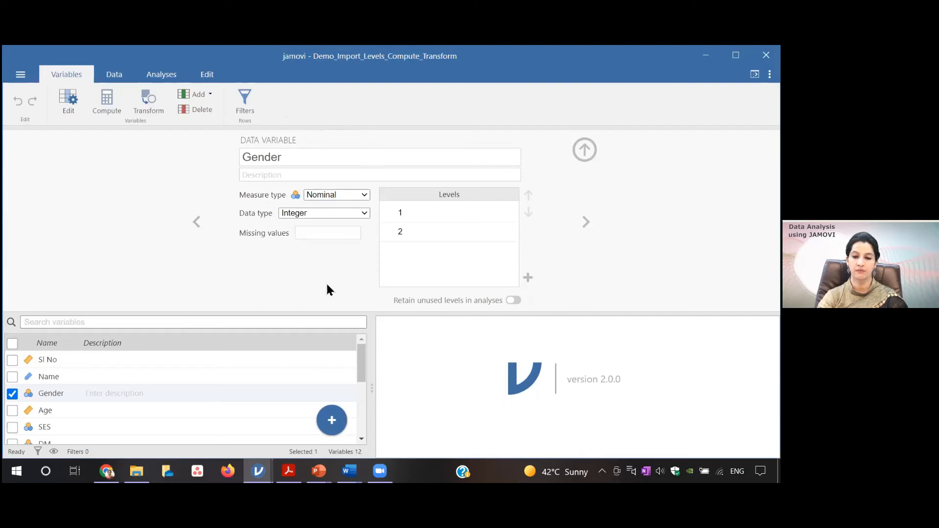
{"action": "left_click", "coordinate": [585, 148]}
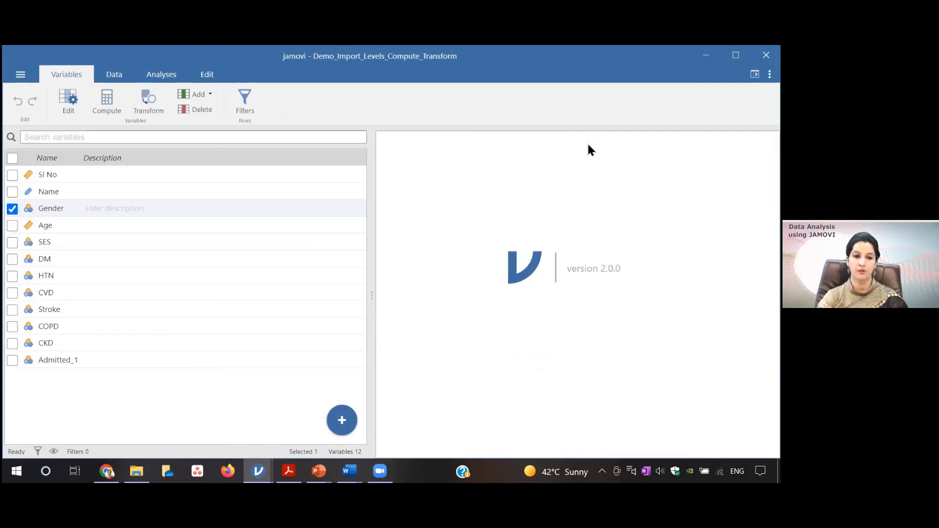
- Return to the Data view and open the Gender column's variable settings
{"action": "left_click", "coordinate": [117, 74]}
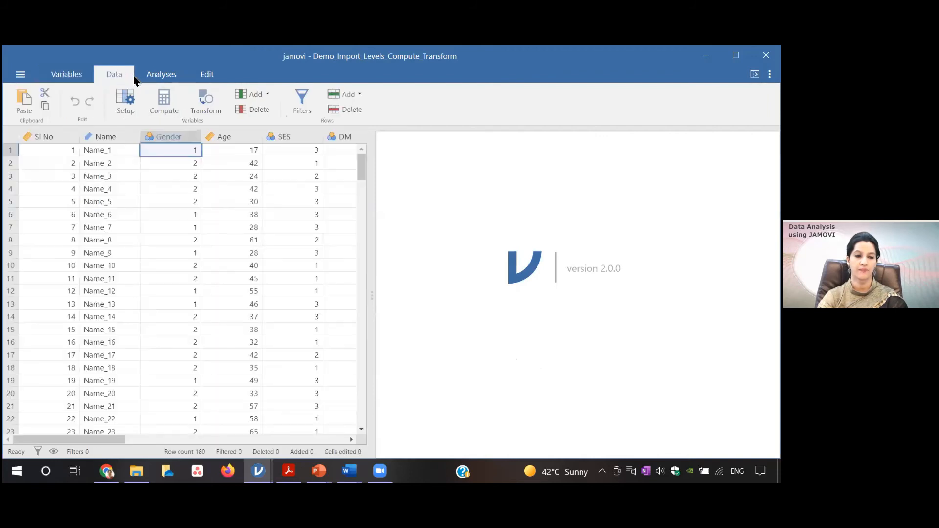
{"action": "left_click", "coordinate": [178, 137]}
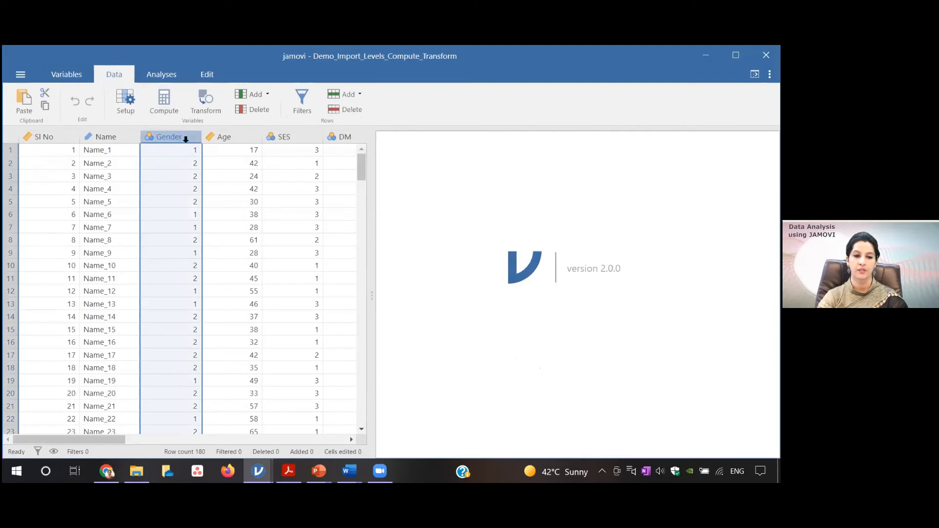
{"action": "double_click", "coordinate": [185, 136]}
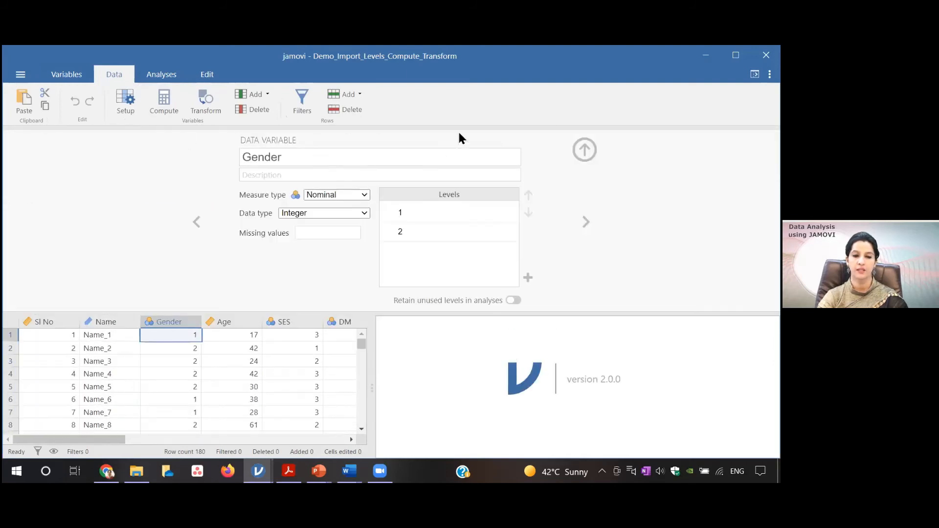
- Review the available measure types and data types for Gender, leaving them at Nominal and Integer
{"action": "left_click", "coordinate": [366, 194]}
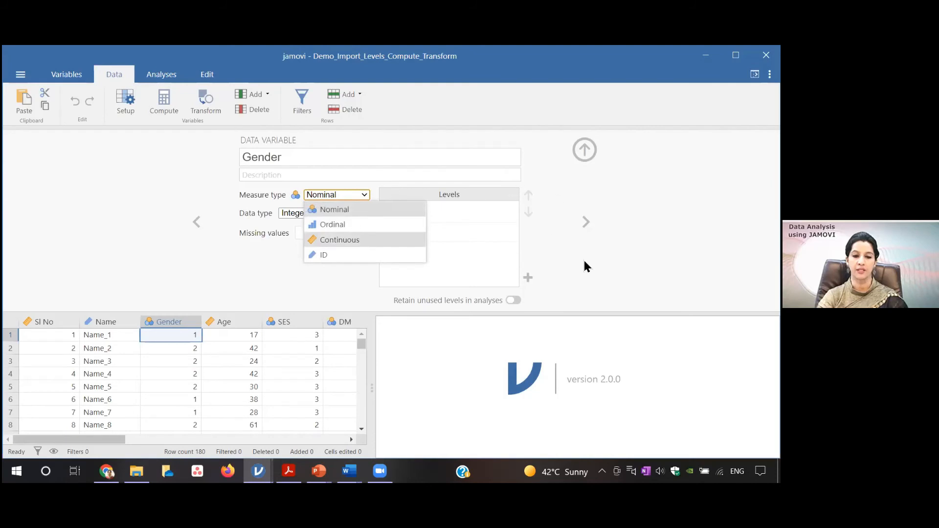
{"action": "left_click", "coordinate": [490, 237]}
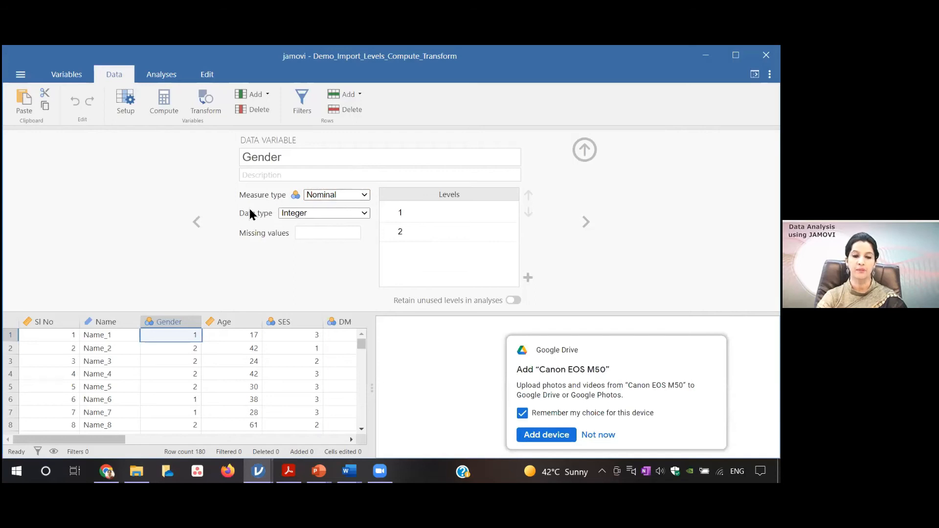
{"action": "left_click", "coordinate": [363, 213]}
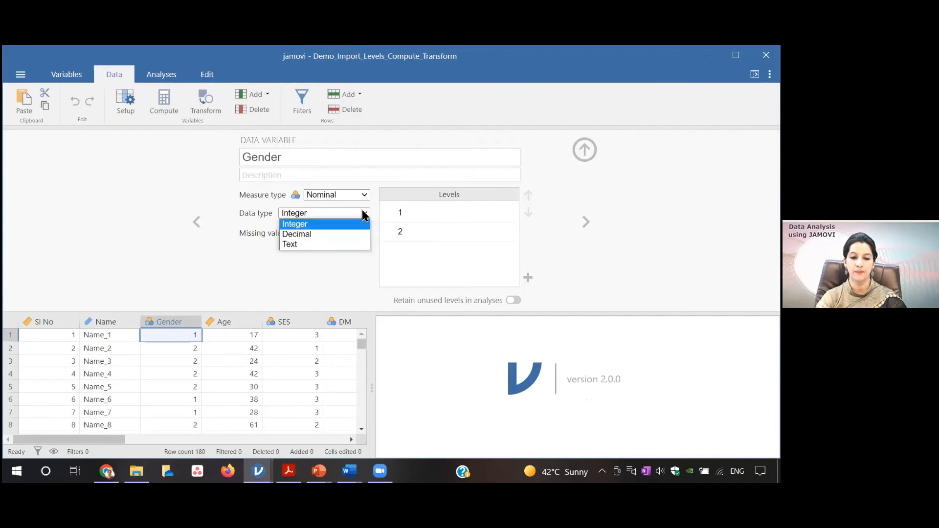
{"action": "left_click", "coordinate": [309, 228]}
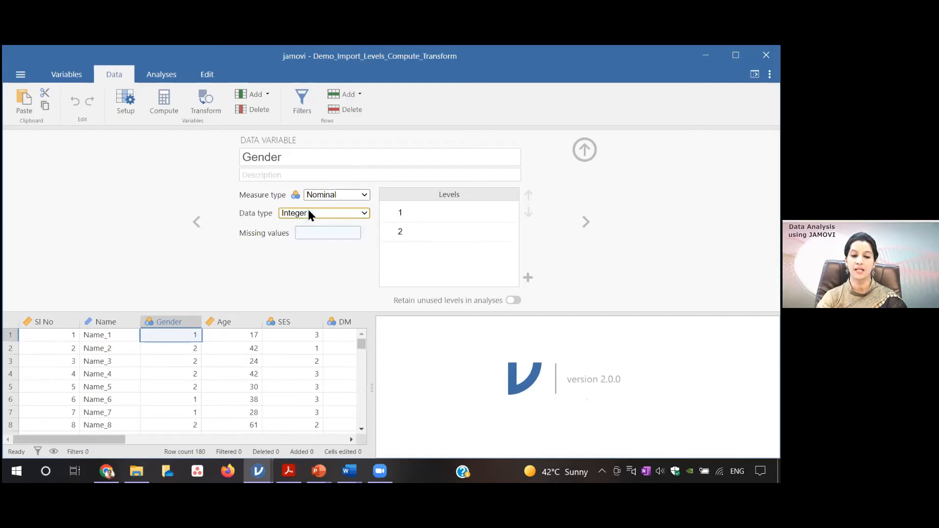
{"action": "left_click", "coordinate": [366, 213]}
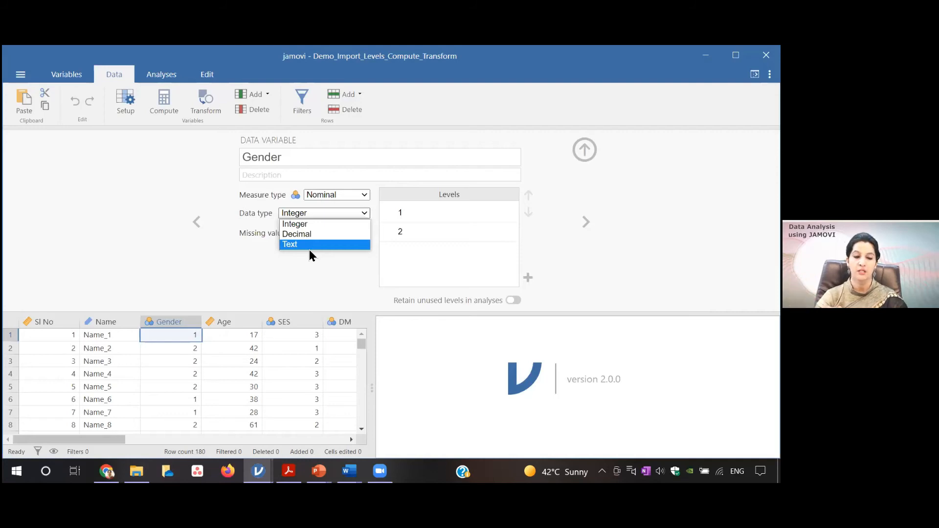
{"action": "left_click", "coordinate": [314, 213]}
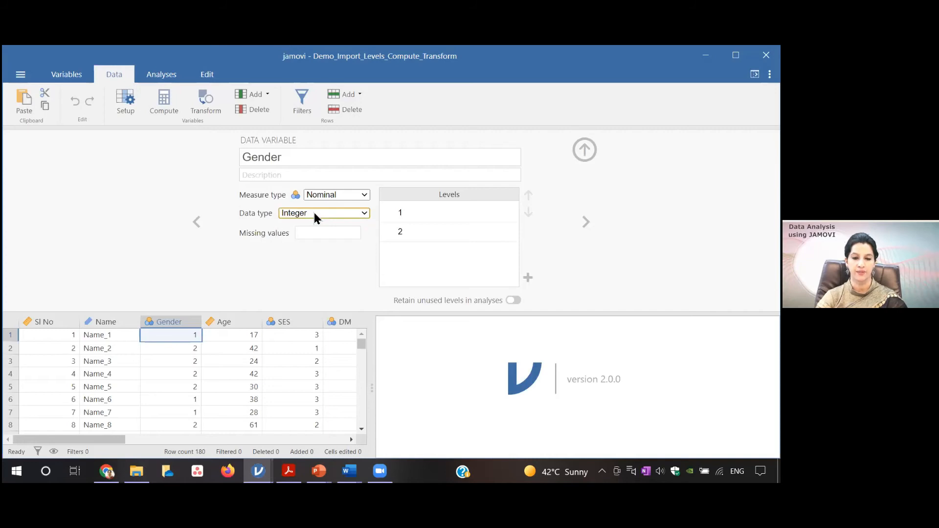
- Label the Gender levels, naming level 1 male and level 2 female
{"action": "left_click", "coordinate": [429, 214]}
{"action": "left_click", "coordinate": [425, 231]}
{"action": "left_click", "coordinate": [425, 215]}
{"action": "left_click", "coordinate": [426, 214]}
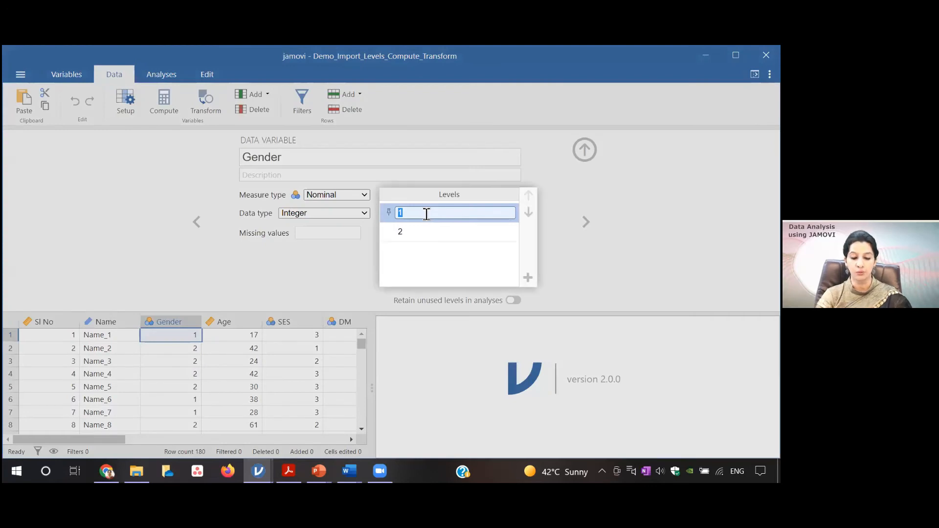
{"action": "type", "text": "male"}
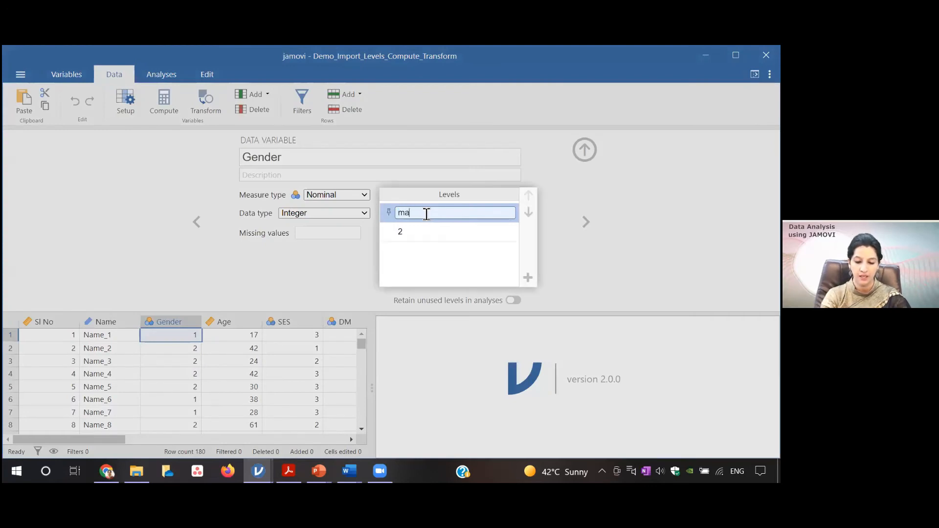
{"action": "left_click", "coordinate": [413, 231]}
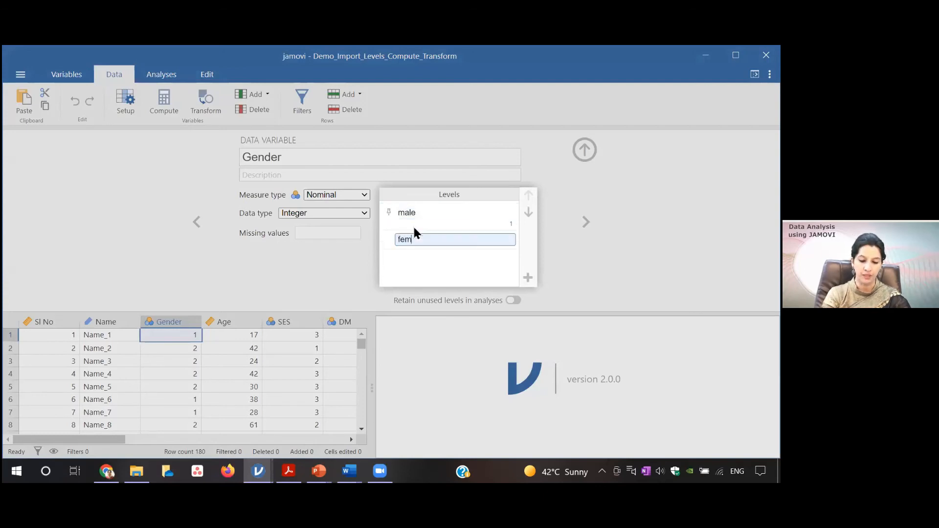
{"action": "left_click", "coordinate": [441, 258]}
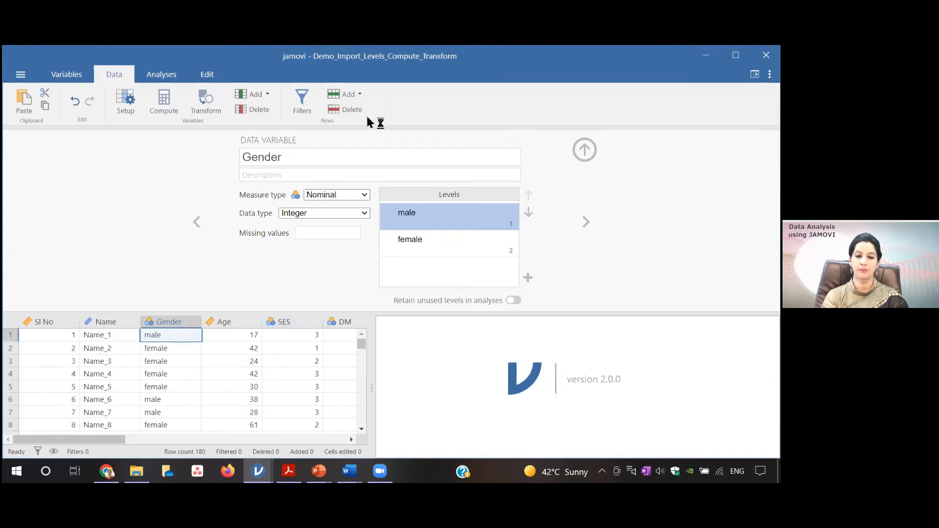
- Go past Age to the SES variable and set its measure type to Ordinal
{"action": "left_click", "coordinate": [586, 224]}
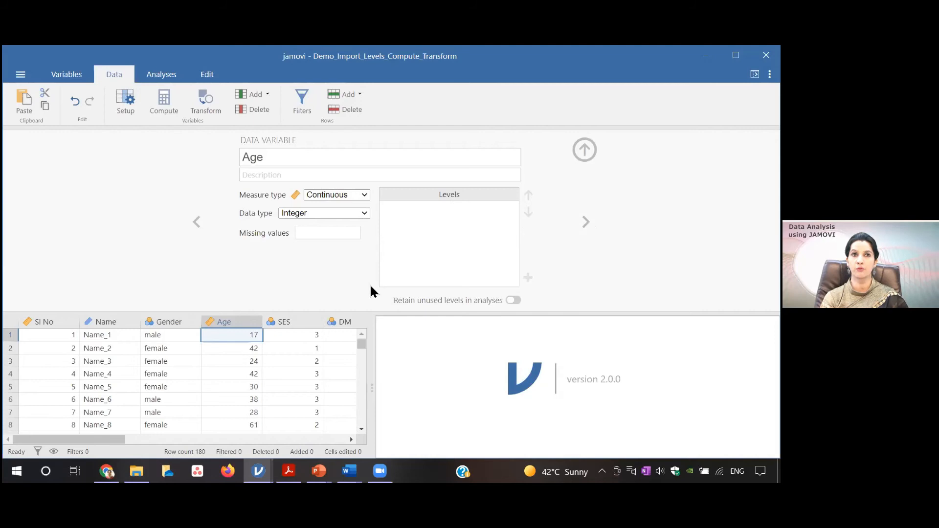
{"action": "left_click", "coordinate": [586, 222]}
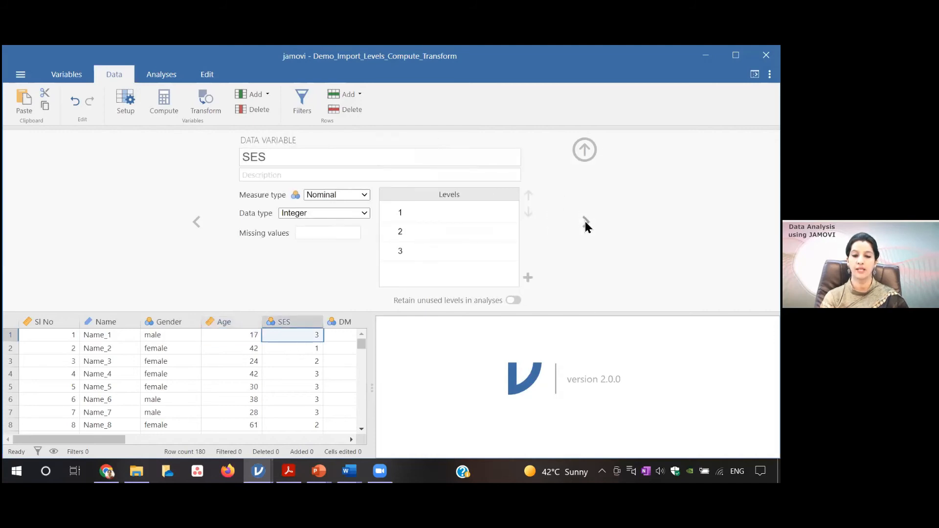
{"action": "left_click", "coordinate": [364, 195]}
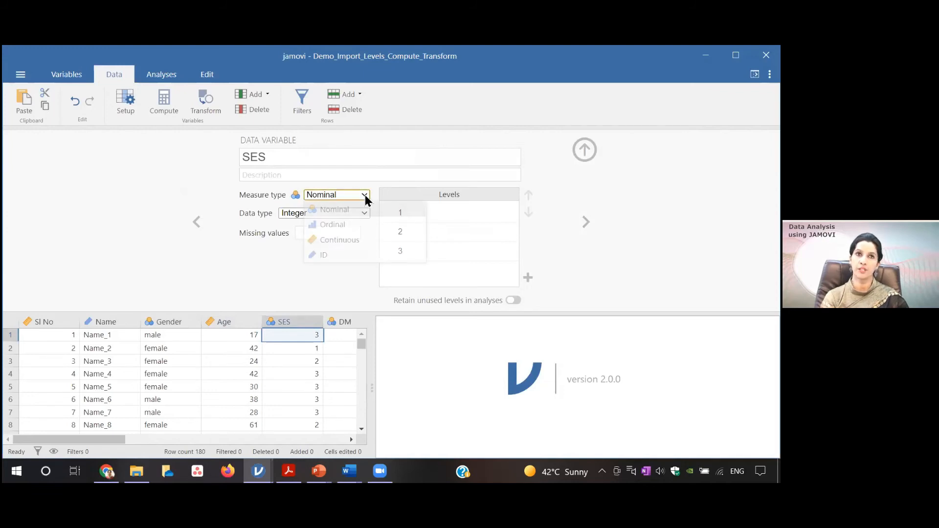
{"action": "left_click", "coordinate": [351, 228]}
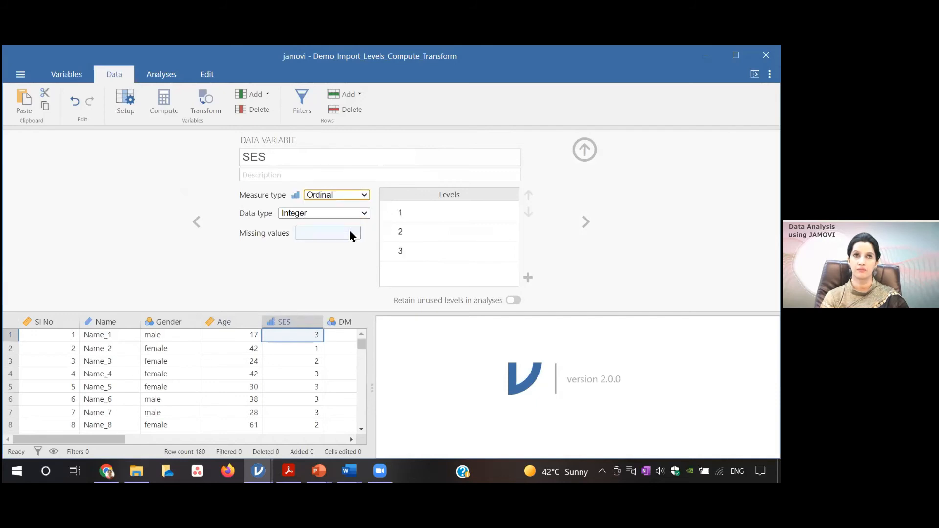
- Add the description "socioeconomic status" to the SES variable
{"action": "left_click", "coordinate": [402, 212]}
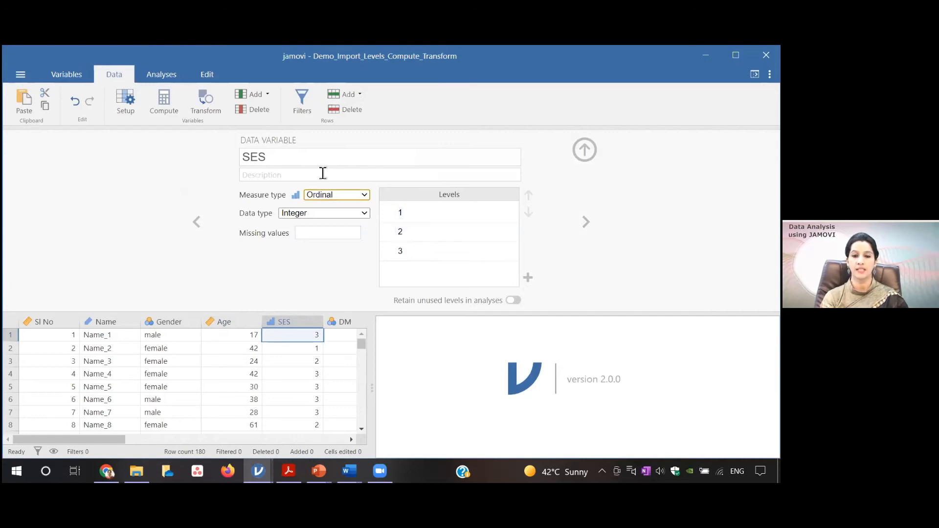
{"action": "left_click", "coordinate": [306, 176]}
{"action": "type", "text": "socioeconomic"}
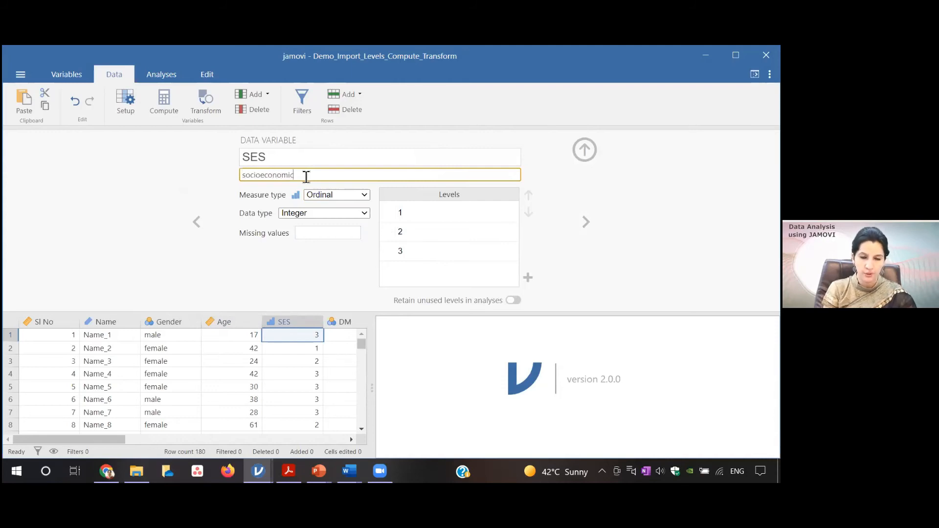
{"action": "type", "text": " status"}
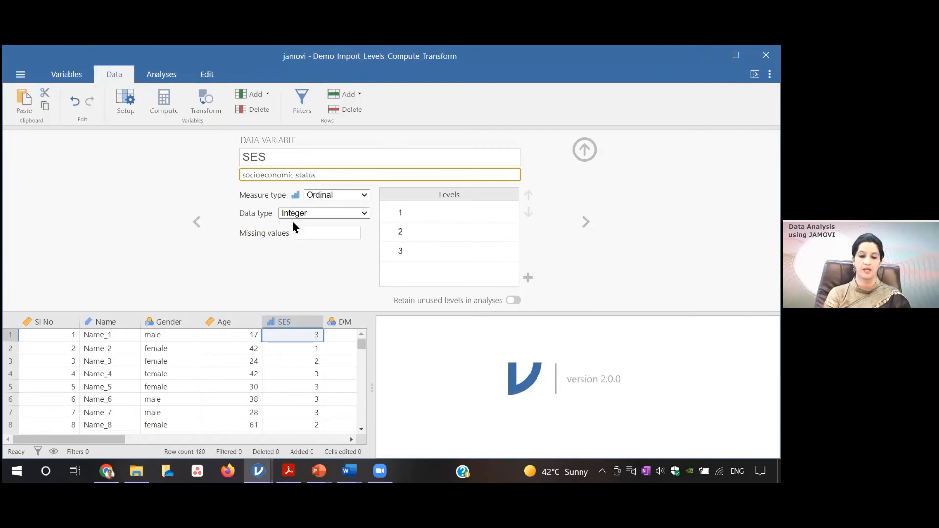
- Label the SES levels, naming level 1 lower, level 2 middle and level 3 higher
{"action": "left_click", "coordinate": [398, 212]}
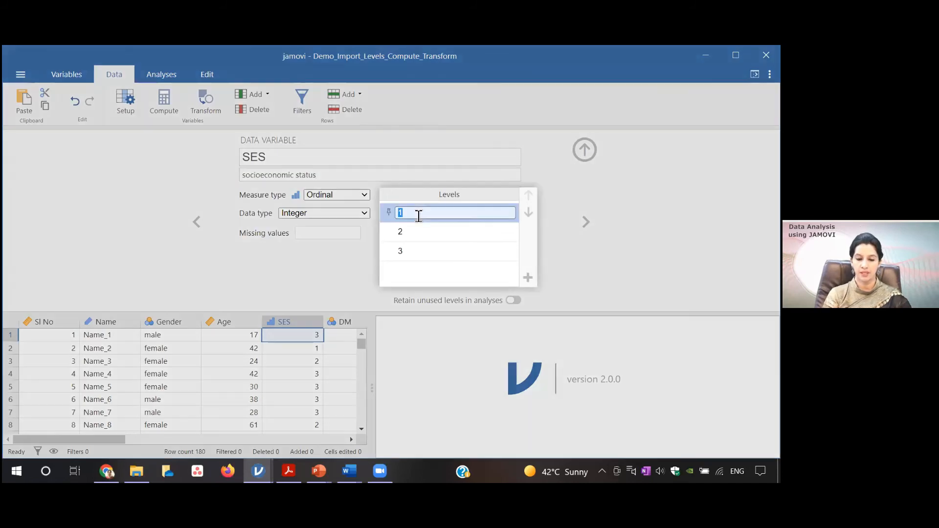
{"action": "left_click", "coordinate": [418, 216]}
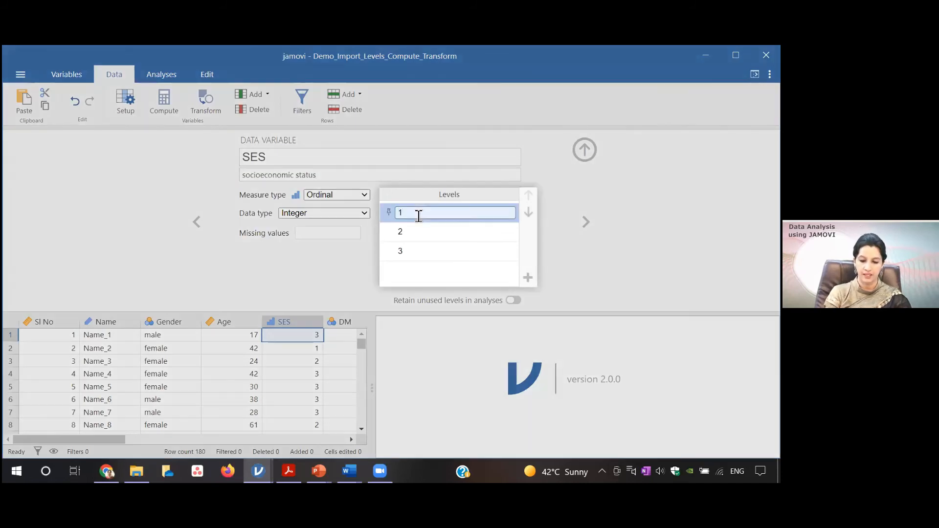
{"action": "key", "text": "BackSpace"}
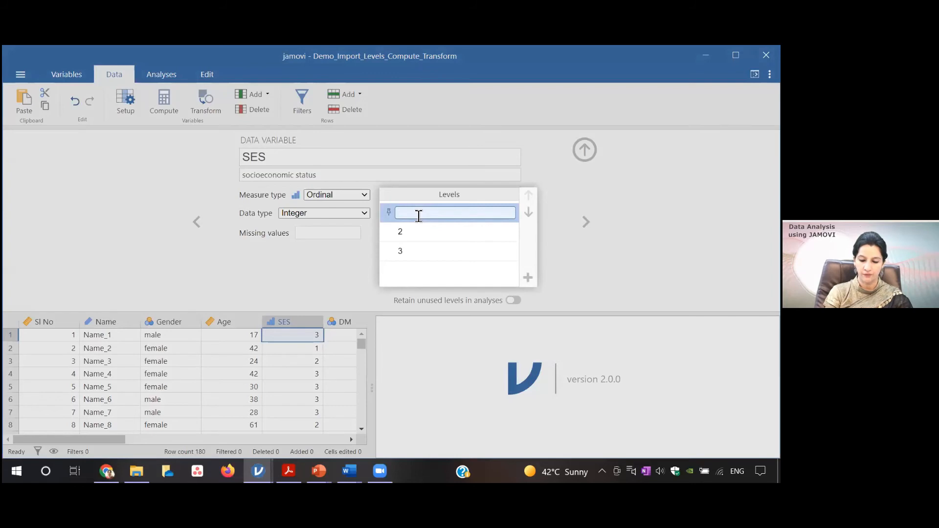
{"action": "type", "text": "lowe"}
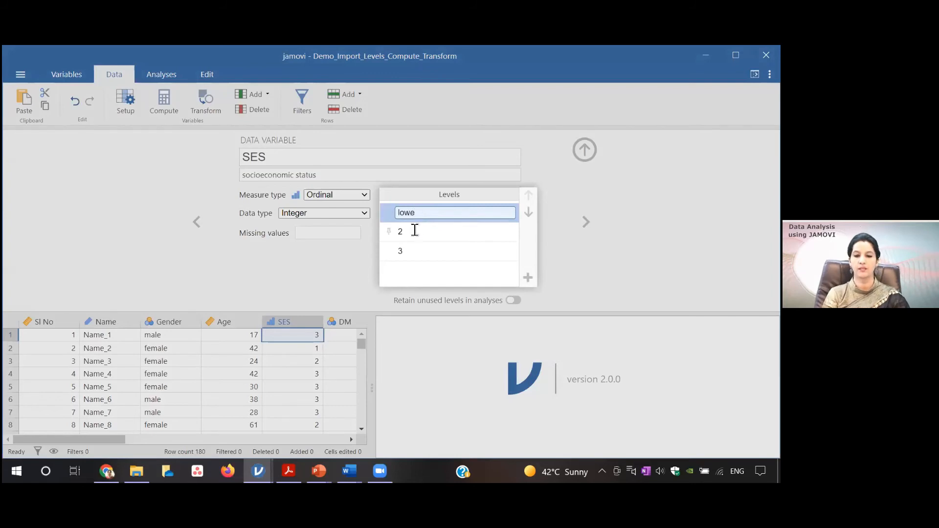
{"action": "type", "text": "r"}
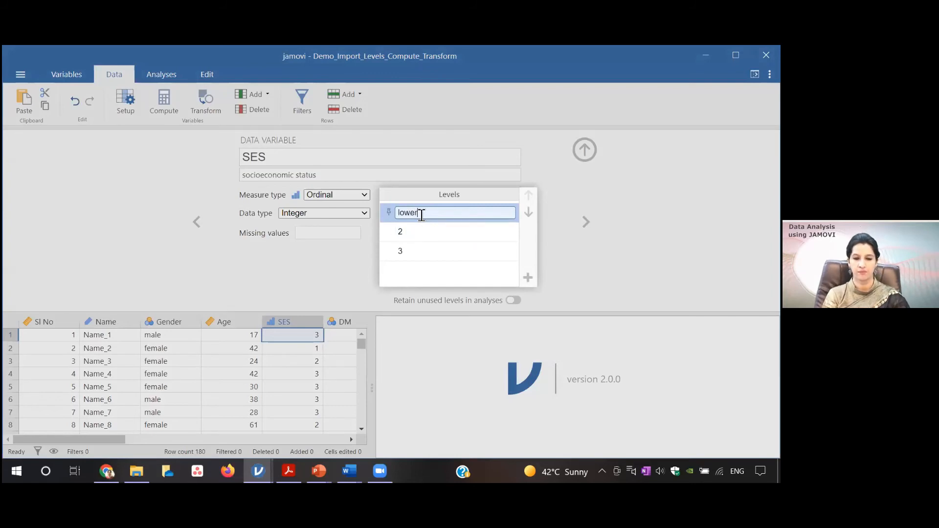
{"action": "left_click", "coordinate": [411, 231]}
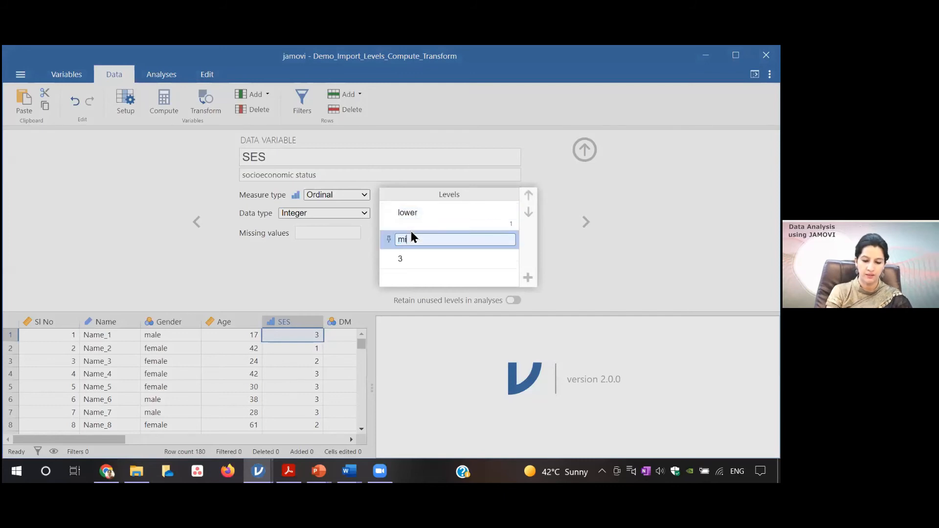
{"action": "type", "text": "middle"}
{"action": "left_click", "coordinate": [408, 258]}
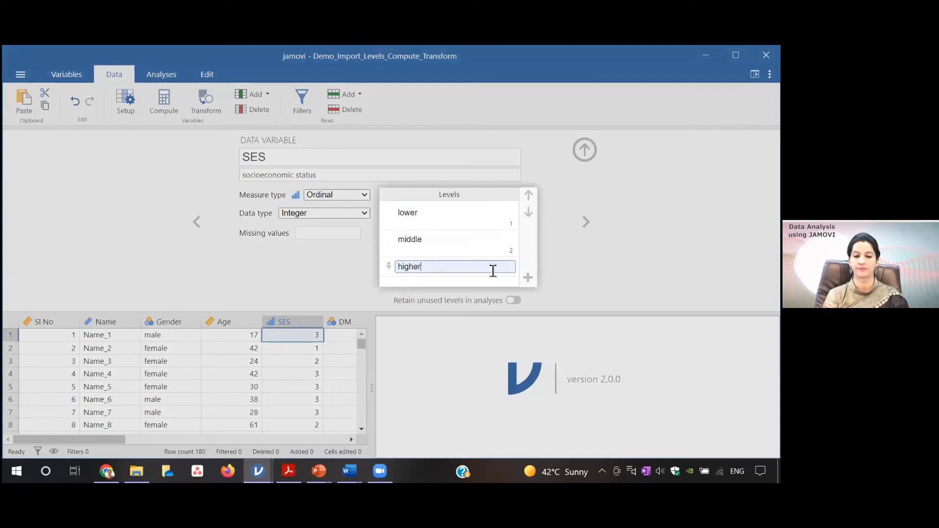
{"action": "left_click", "coordinate": [573, 283]}
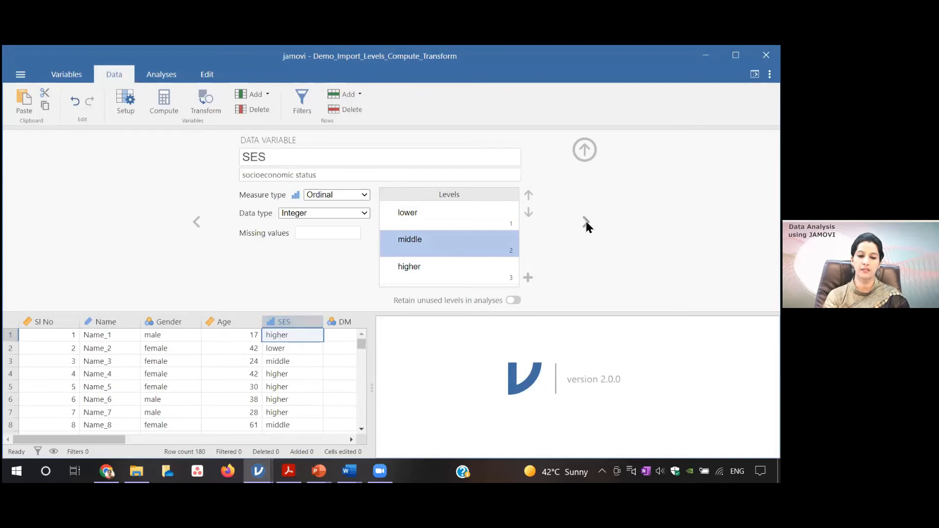
- Go to the DM variable and label its levels, naming 0 absence and 1 present
{"action": "key", "text": "Right"}
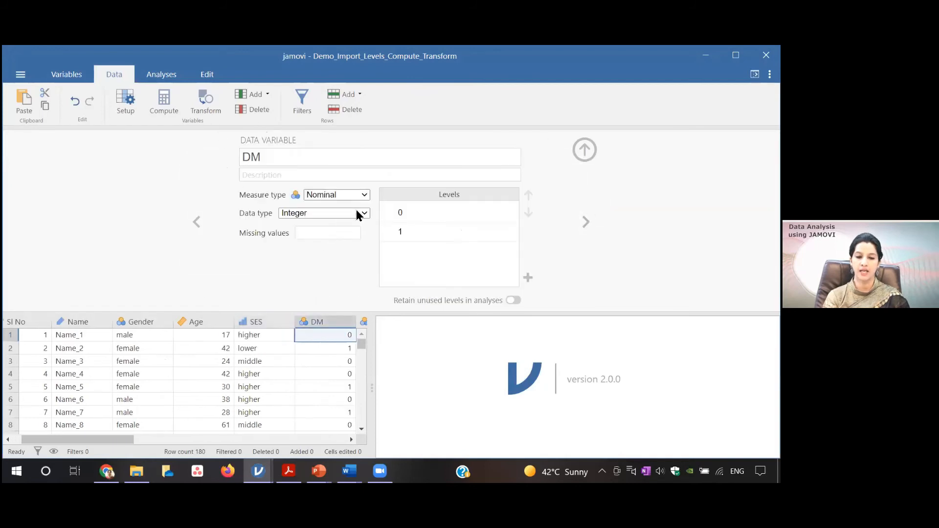
{"action": "left_click", "coordinate": [414, 212]}
{"action": "type", "text": "absence"}
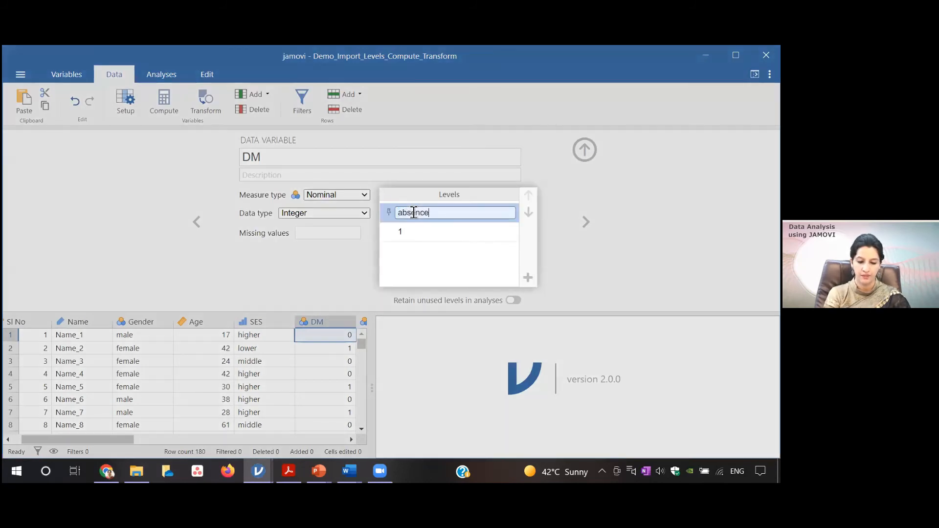
{"action": "left_click", "coordinate": [411, 235]}
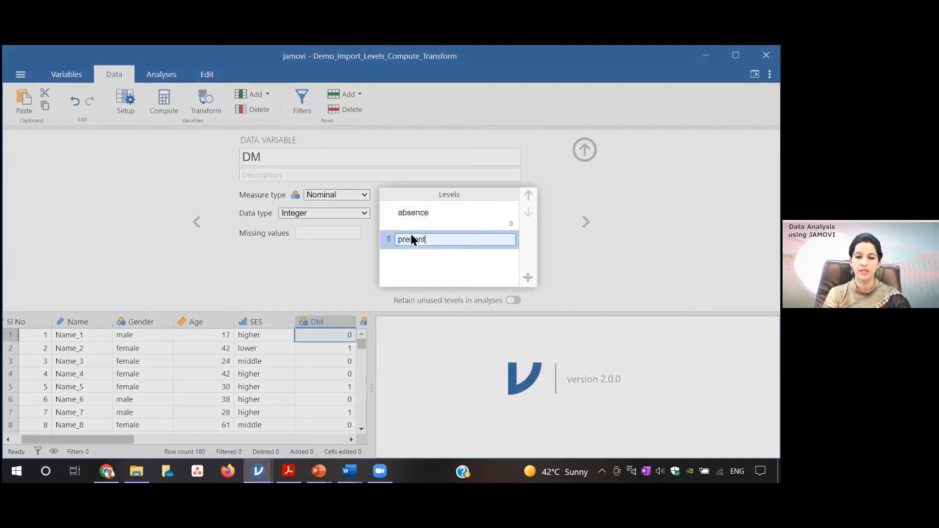
{"action": "key", "text": "Return"}
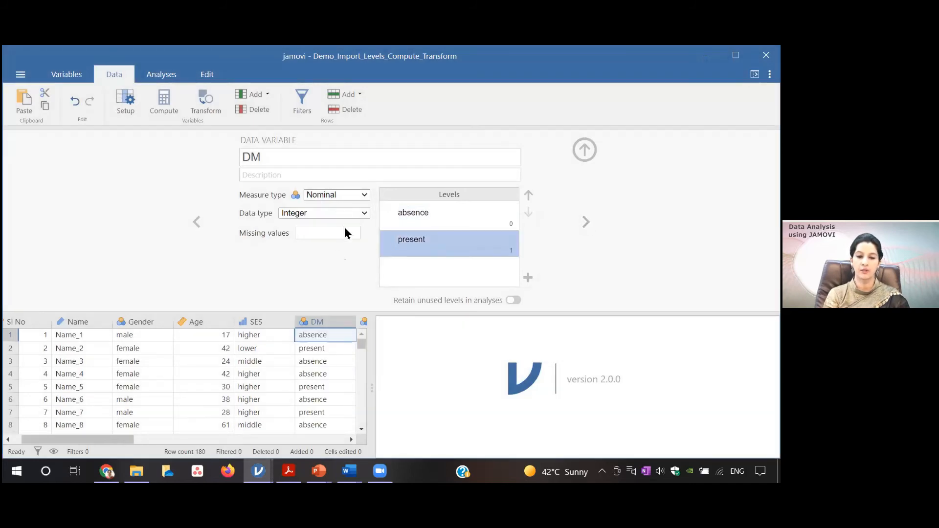
- Go to the HTN variable and label its levels, naming 0 no and 1 yes
{"action": "left_click", "coordinate": [586, 220]}
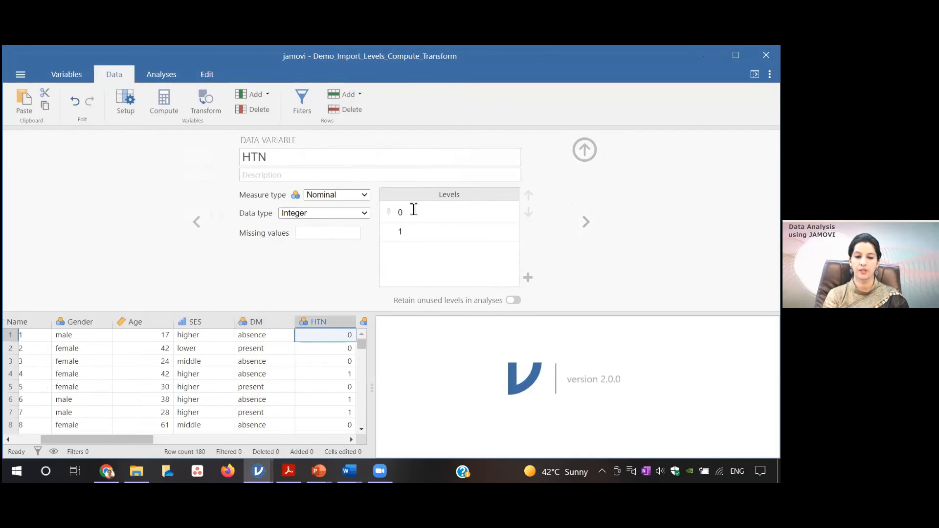
{"action": "left_click", "coordinate": [413, 211]}
{"action": "type", "text": "no"}
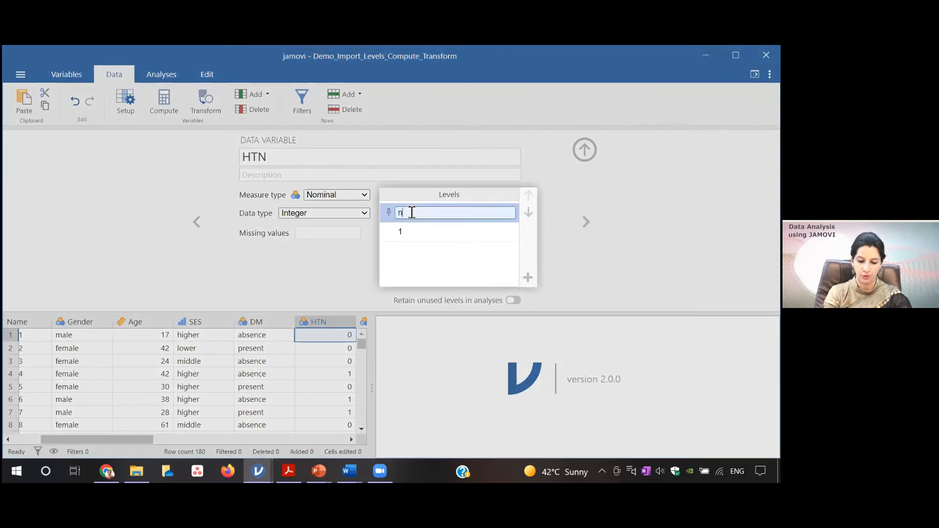
{"action": "left_click", "coordinate": [407, 231]}
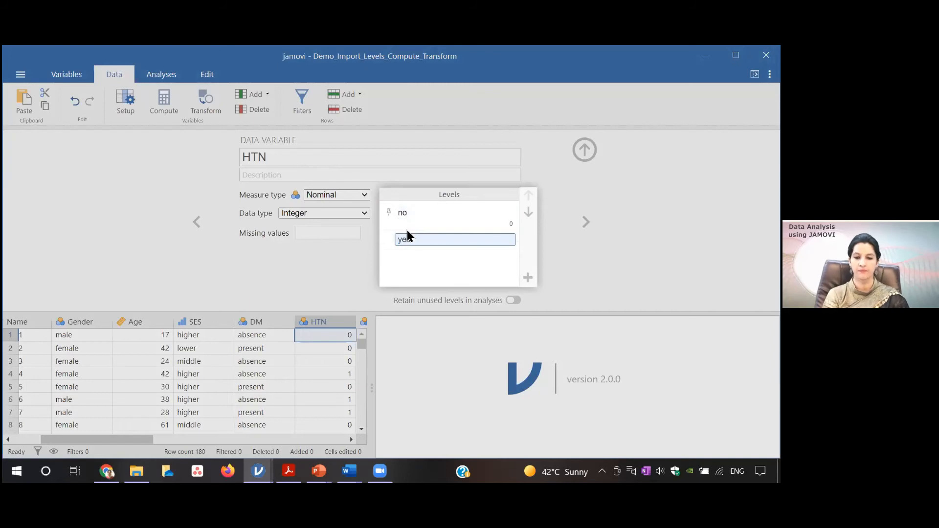
{"action": "left_click", "coordinate": [582, 219]}
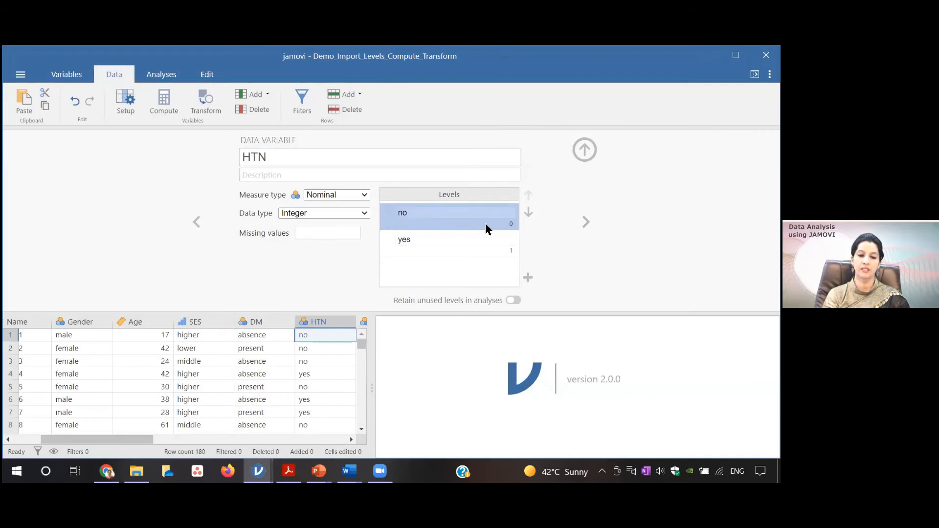
- Go through the CVD, Stroke, COPD and CKD variable settings to reach Admitted_1
{"action": "left_click", "coordinate": [586, 223]}
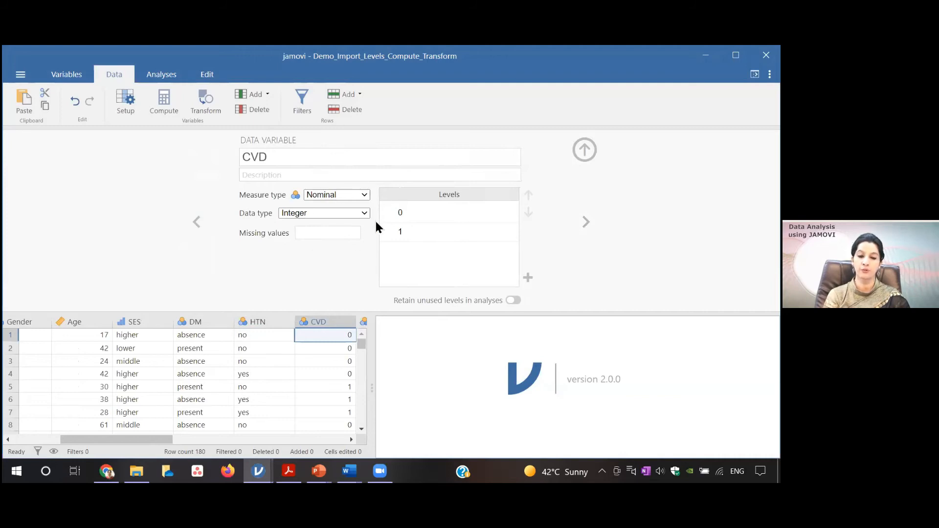
{"action": "left_click", "coordinate": [583, 223]}
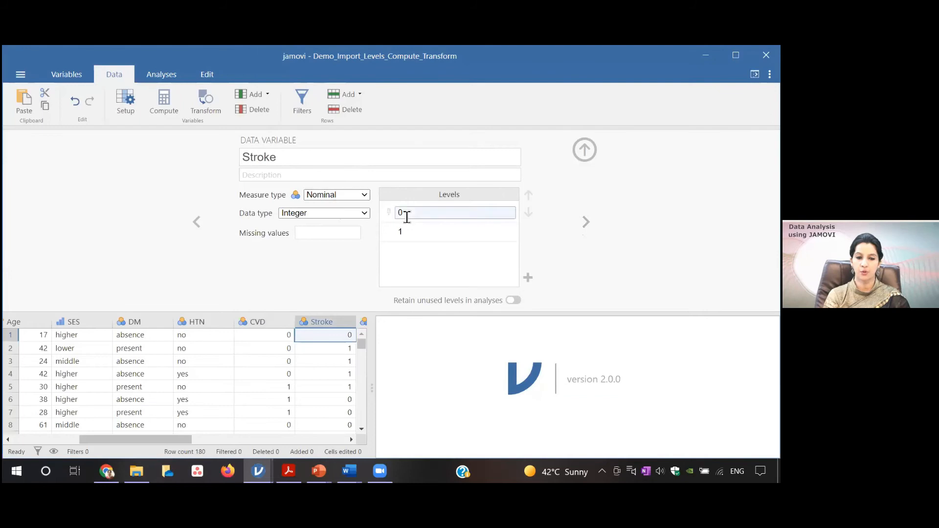
{"action": "left_click", "coordinate": [585, 224]}
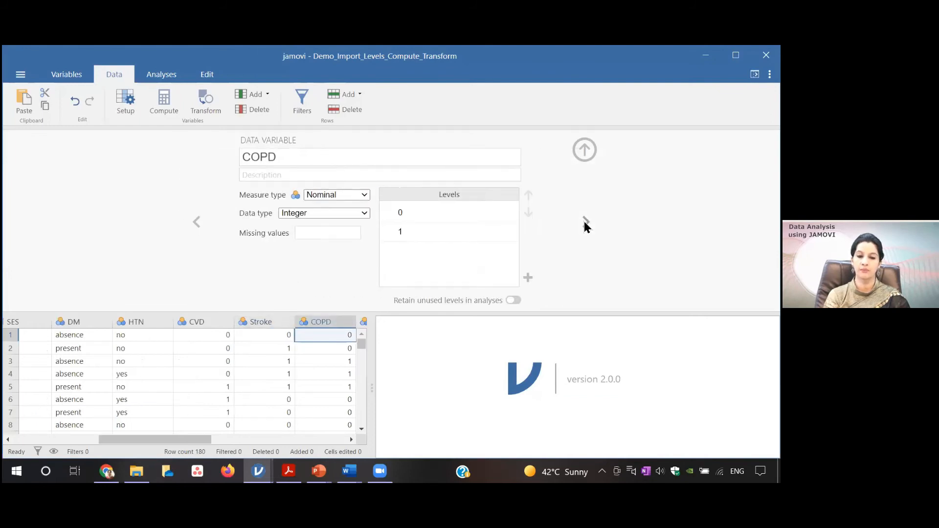
{"action": "left_click", "coordinate": [585, 224]}
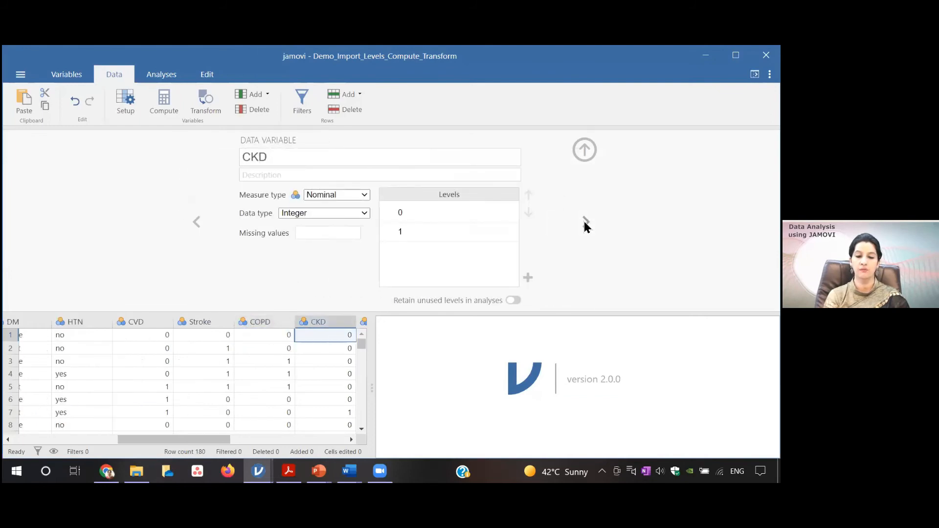
{"action": "left_click", "coordinate": [585, 224]}
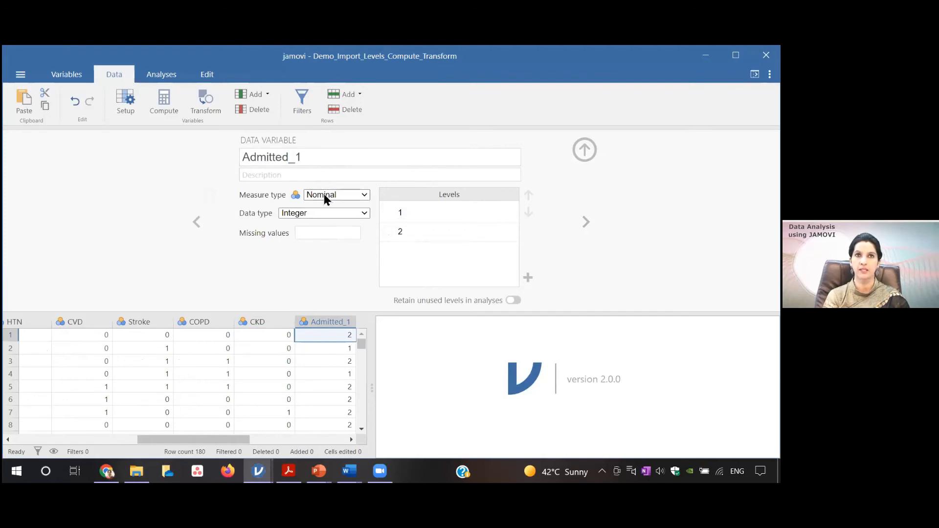
- Label the Admitted_1 levels, naming level 1 ward and level 2 icu
{"action": "left_click", "coordinate": [397, 212]}
{"action": "left_click", "coordinate": [426, 228]}
{"action": "left_click", "coordinate": [429, 215]}
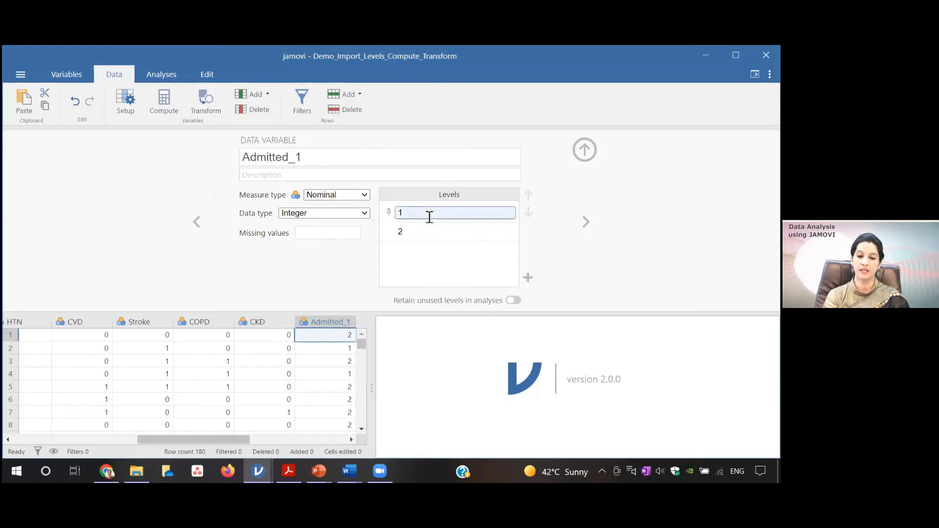
{"action": "left_click", "coordinate": [423, 230]}
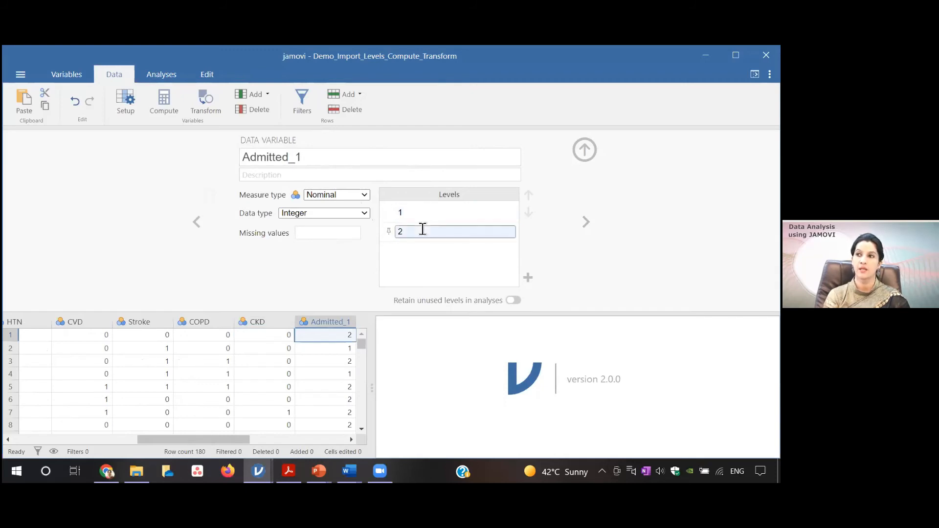
{"action": "left_click", "coordinate": [416, 213]}
{"action": "double_click", "coordinate": [417, 213]}
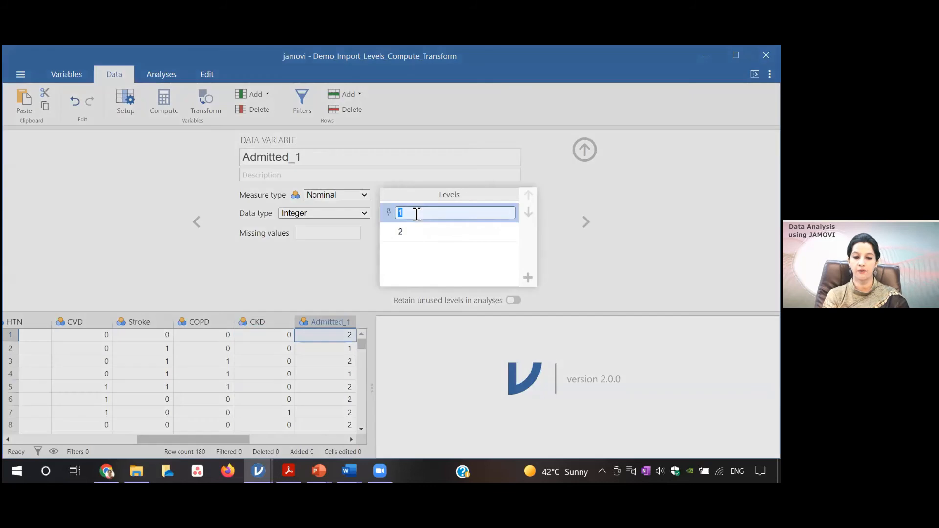
{"action": "type", "text": "ward"}
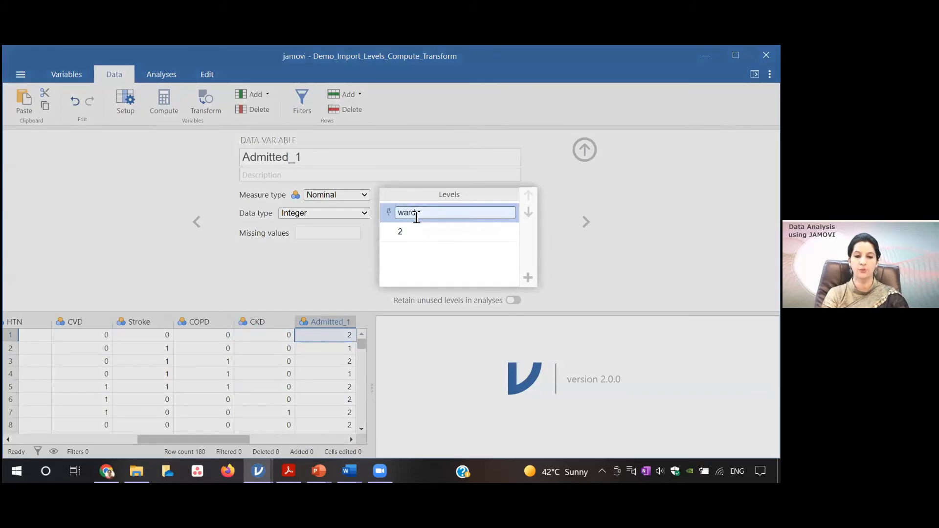
{"action": "double_click", "coordinate": [415, 233]}
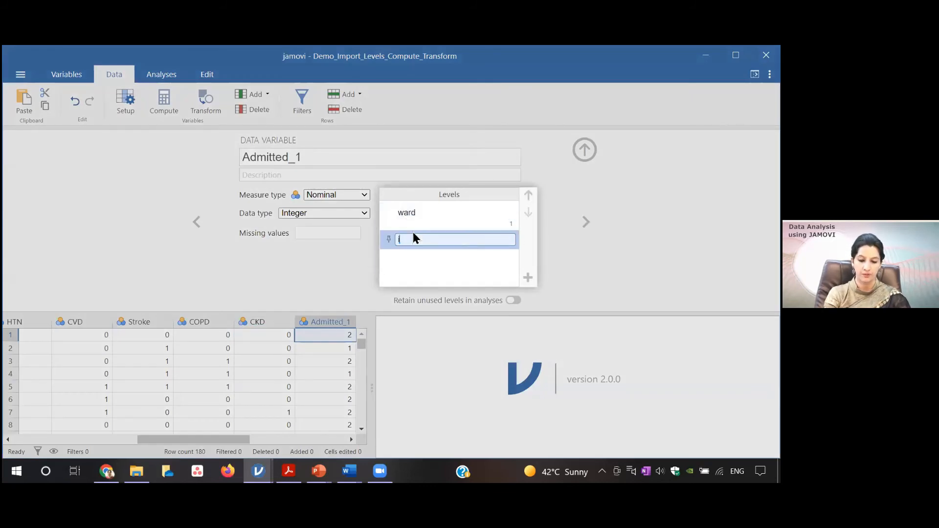
{"action": "left_click", "coordinate": [558, 248]}
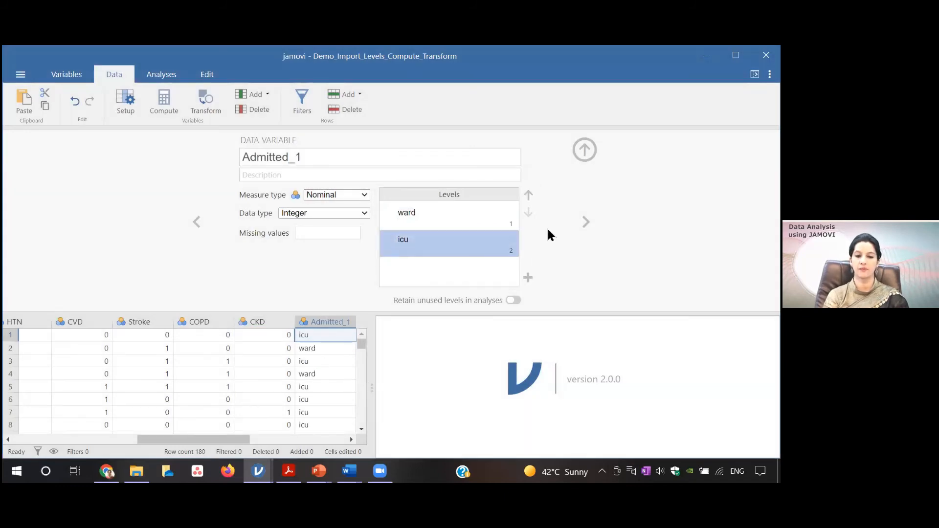
- Go one column past Admitted_1 and look back through the variable settings one by one as far as Age
{"action": "left_click", "coordinate": [583, 223]}
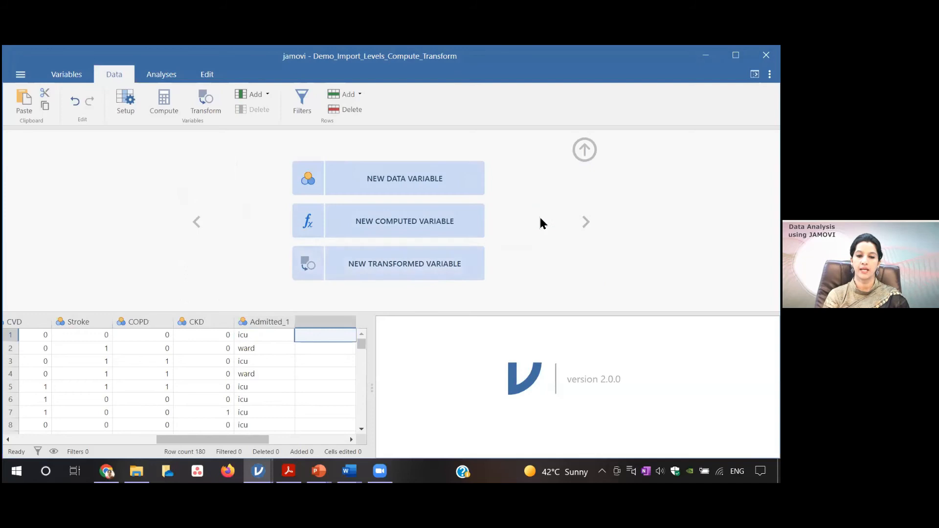
{"action": "left_click", "coordinate": [196, 223]}
{"action": "left_click", "coordinate": [196, 224]}
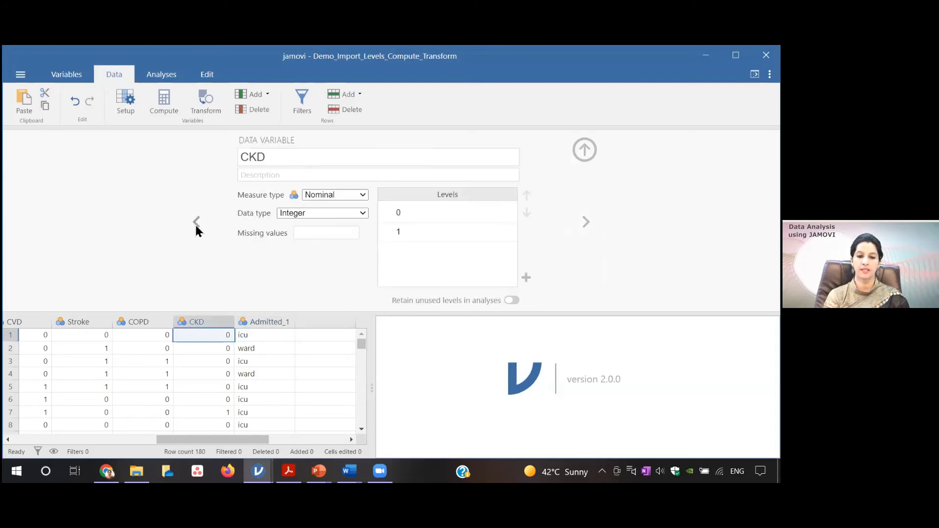
{"action": "left_click", "coordinate": [196, 224]}
{"action": "left_click", "coordinate": [196, 224]}
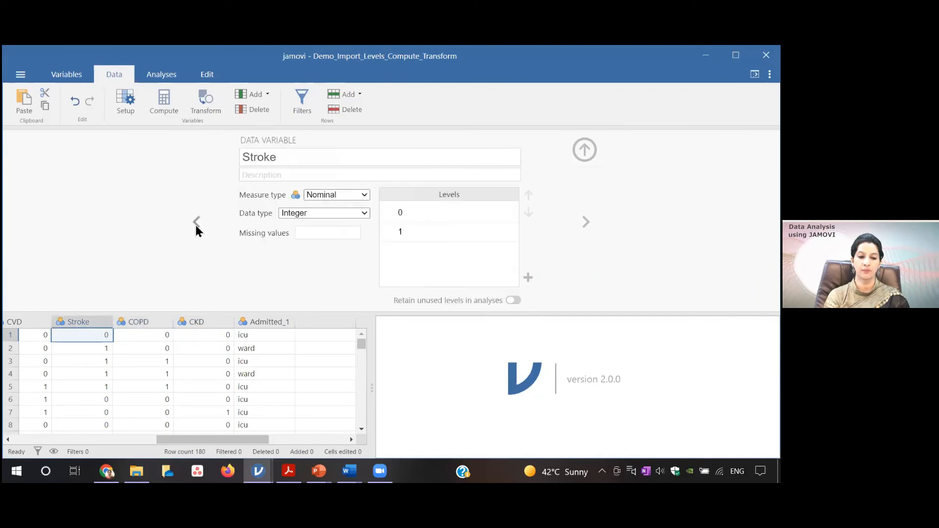
{"action": "left_click", "coordinate": [196, 224]}
{"action": "left_click", "coordinate": [196, 224]}
{"action": "left_click", "coordinate": [196, 224]}
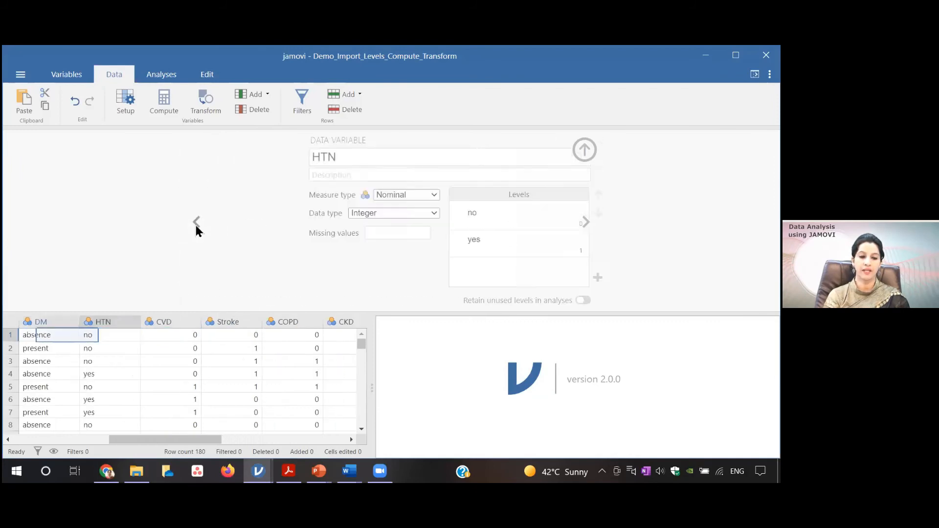
{"action": "left_click", "coordinate": [196, 224]}
{"action": "left_click", "coordinate": [196, 224]}
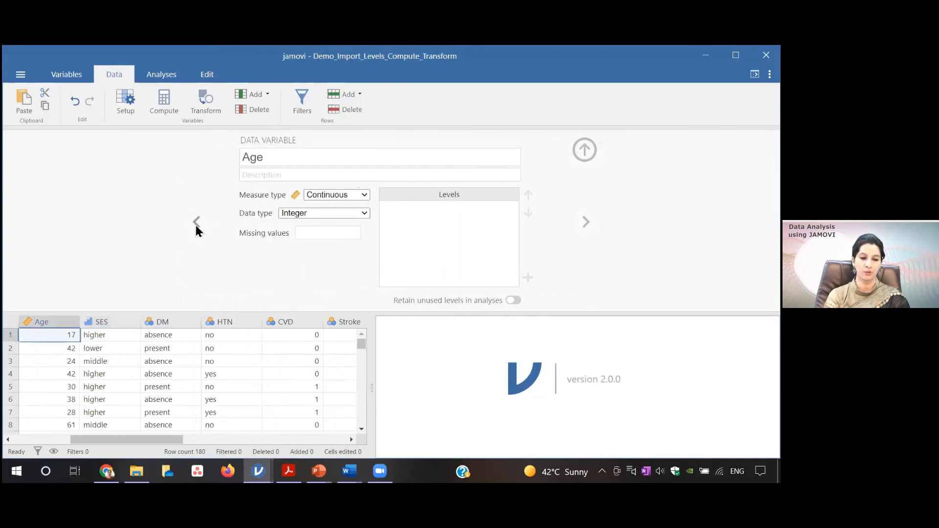
- Go to the Gender variable and look at its available data type options, leaving them as they are
{"action": "left_click", "coordinate": [196, 224]}
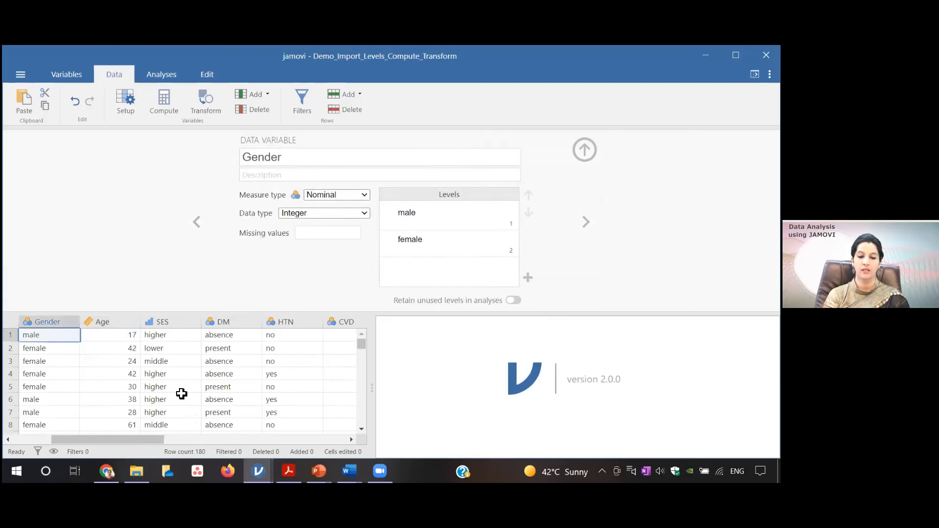
{"action": "left_click", "coordinate": [363, 213]}
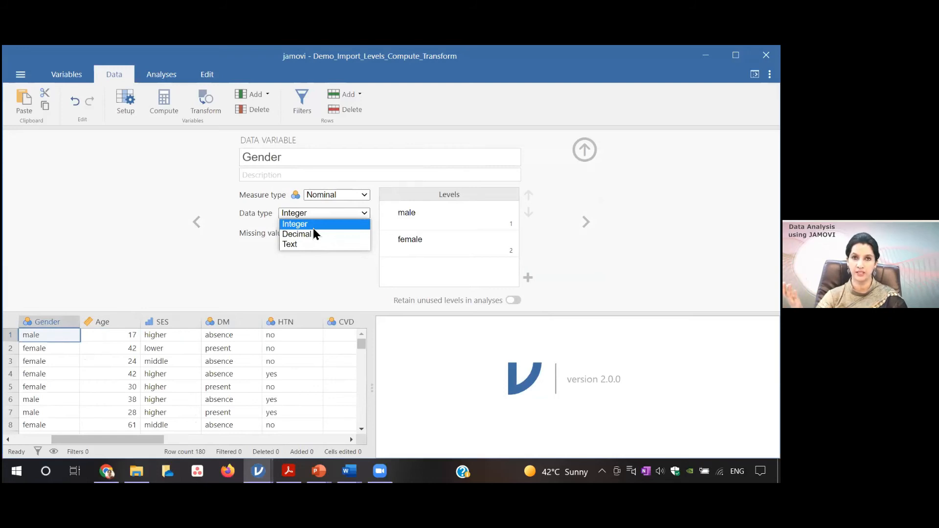
{"action": "left_click", "coordinate": [322, 273]}
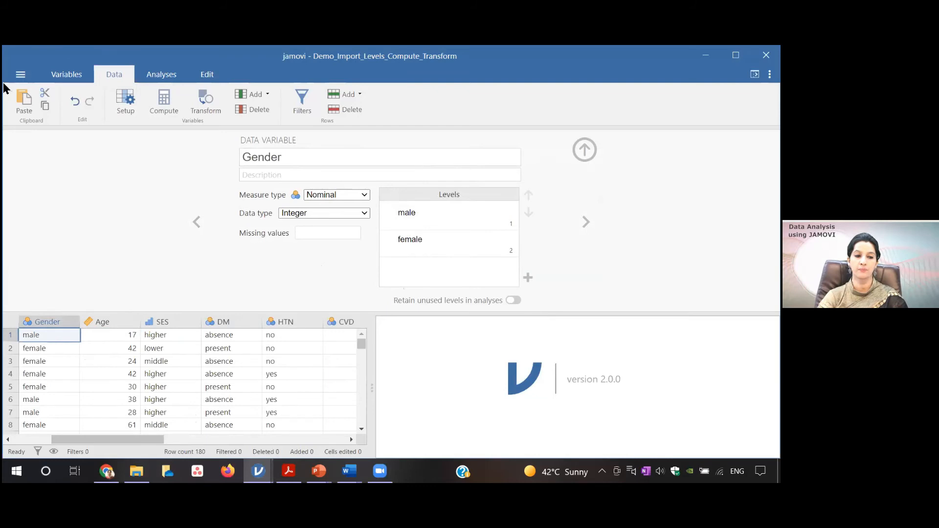
{"action": "left_click", "coordinate": [585, 149]}
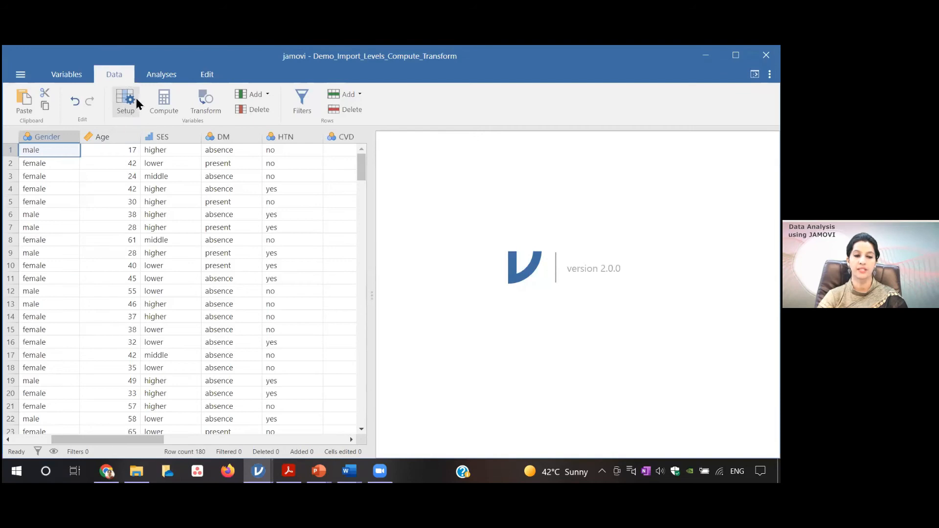
- Open the SES variable's settings, review its ordinal measure type, description and level labels, and close them
{"action": "left_click", "coordinate": [167, 140]}
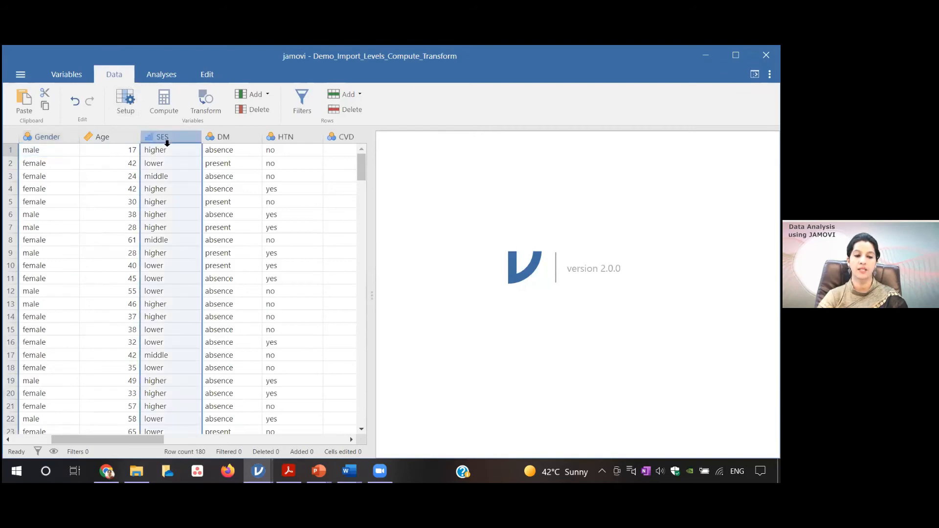
{"action": "double_click", "coordinate": [166, 141]}
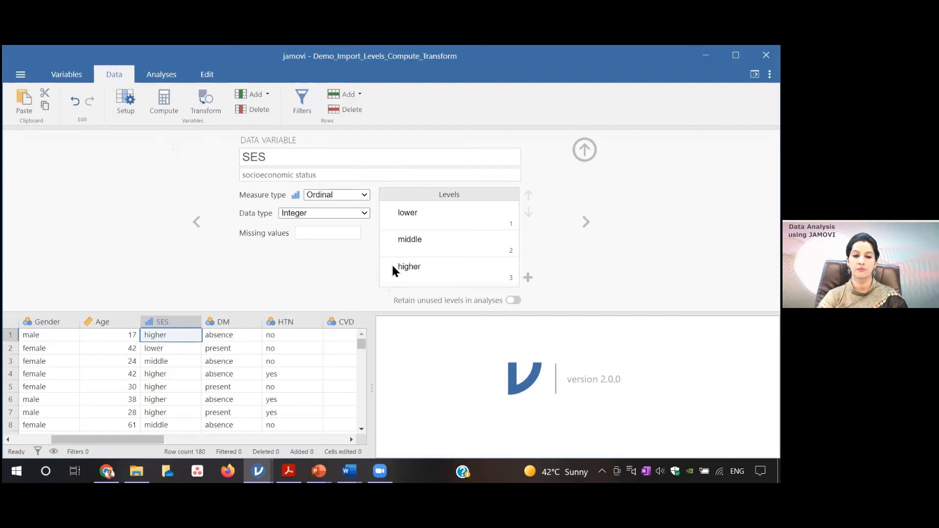
{"action": "left_click", "coordinate": [583, 149]}
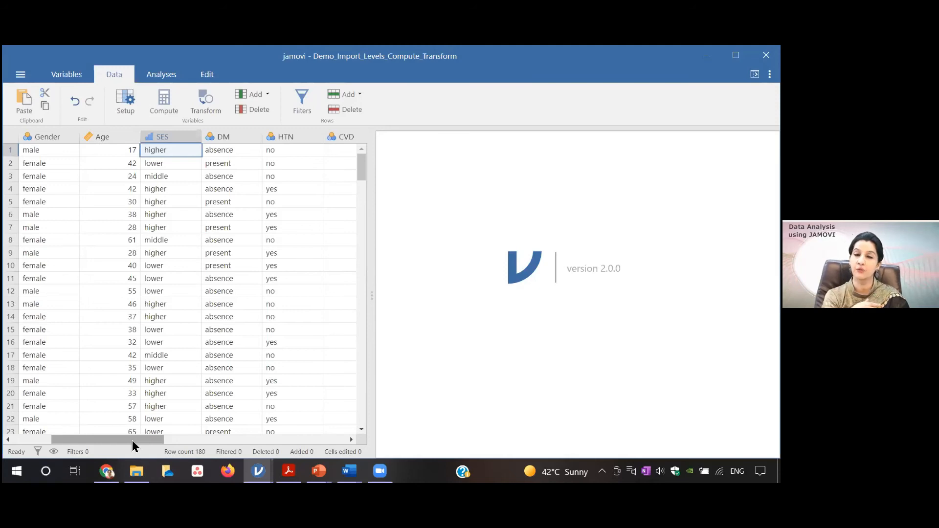
- Switch the DM variable's data type to Text and back to Integer, and close its settings, keeping the dataset open
{"action": "double_click", "coordinate": [247, 140]}
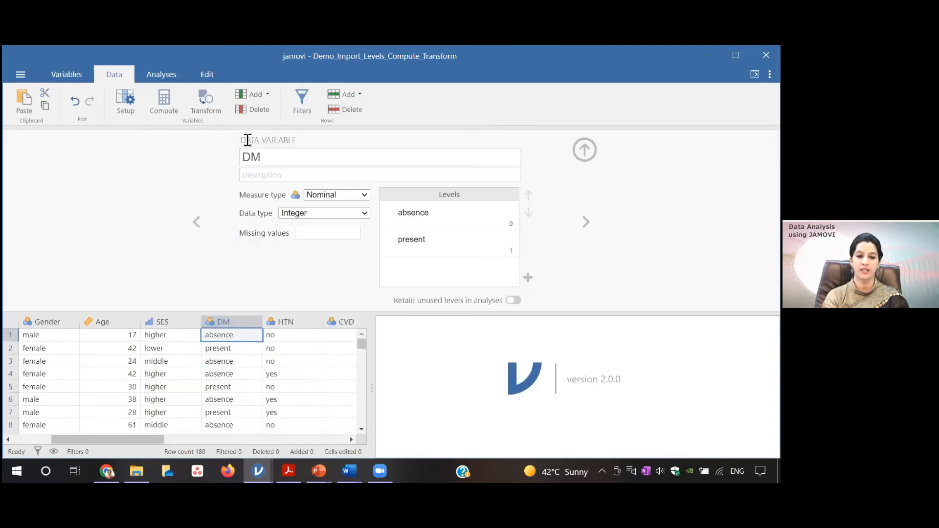
{"action": "left_click", "coordinate": [367, 214]}
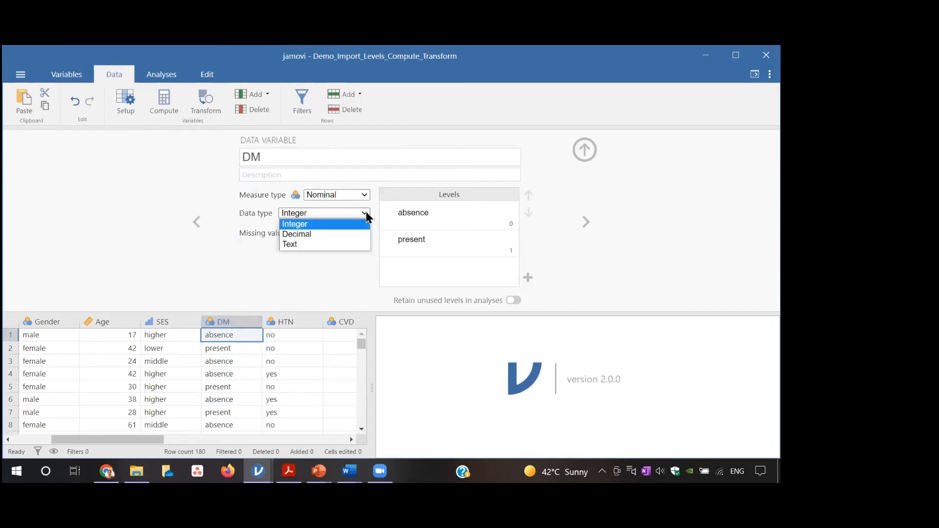
{"action": "left_click", "coordinate": [333, 245]}
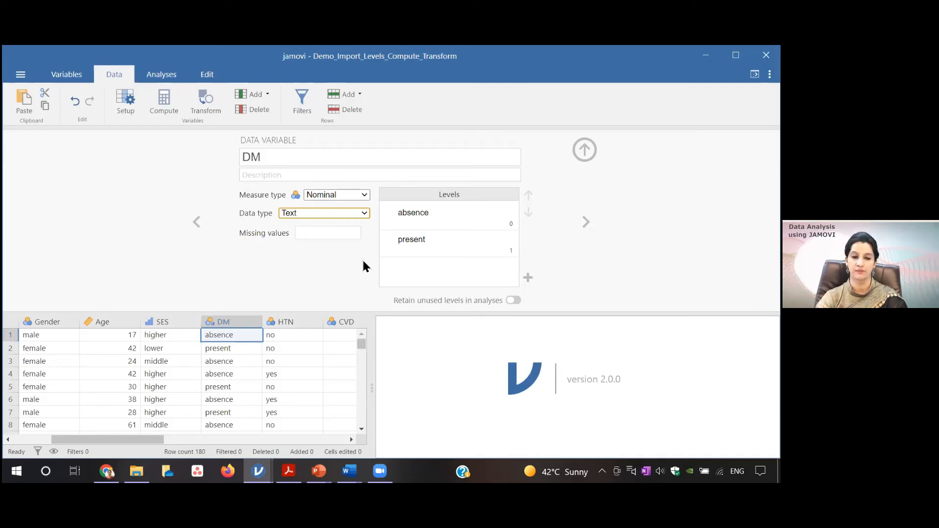
{"action": "left_click", "coordinate": [367, 211]}
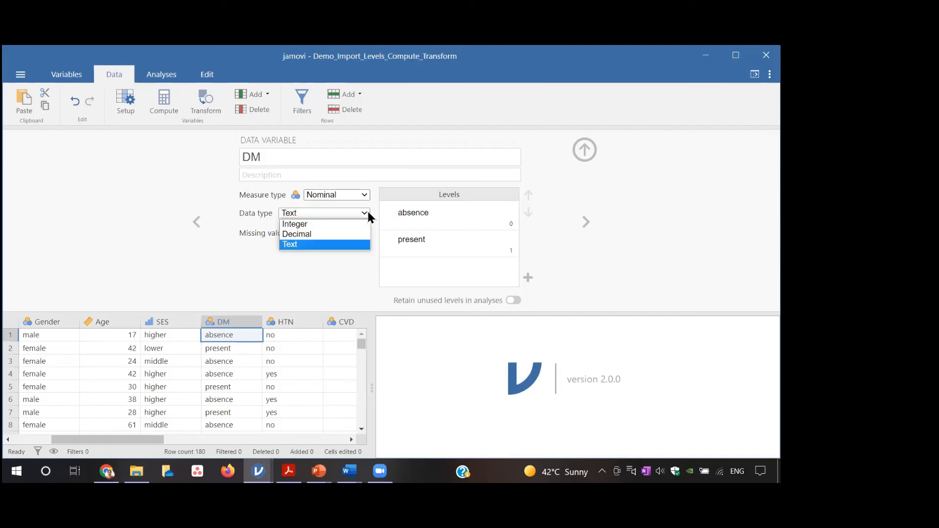
{"action": "left_click", "coordinate": [339, 225]}
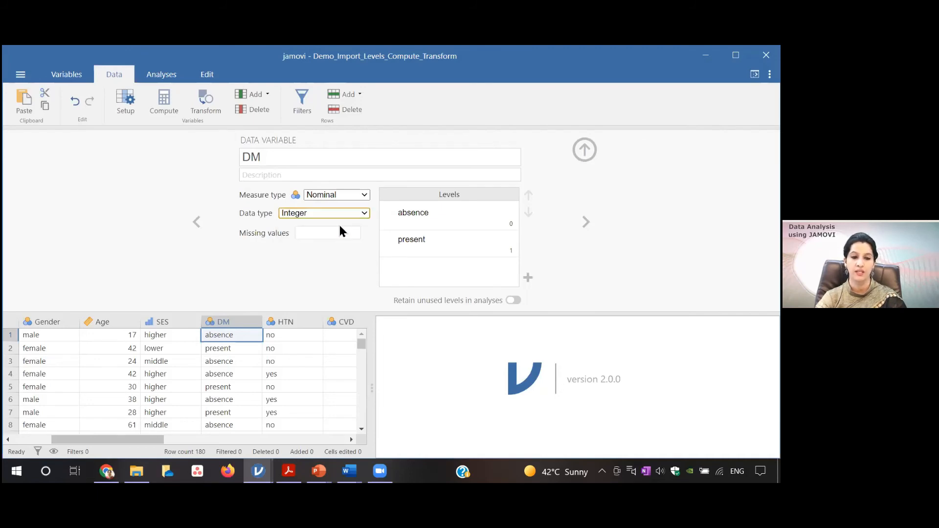
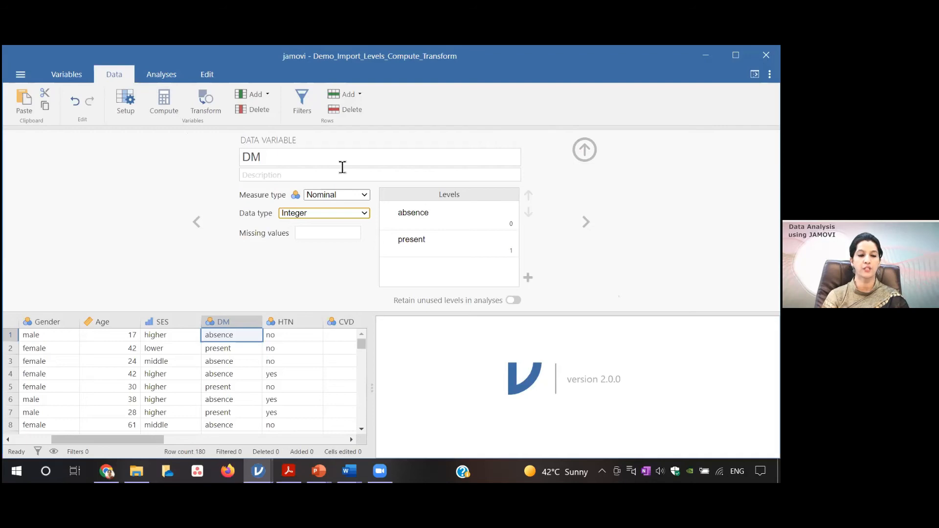
{"action": "left_click", "coordinate": [584, 152]}
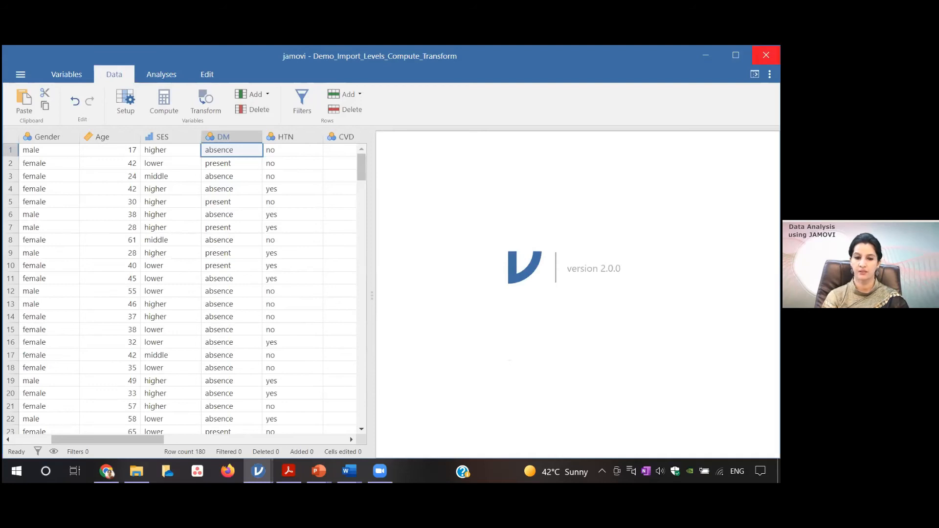
{"action": "left_click", "coordinate": [765, 55]}
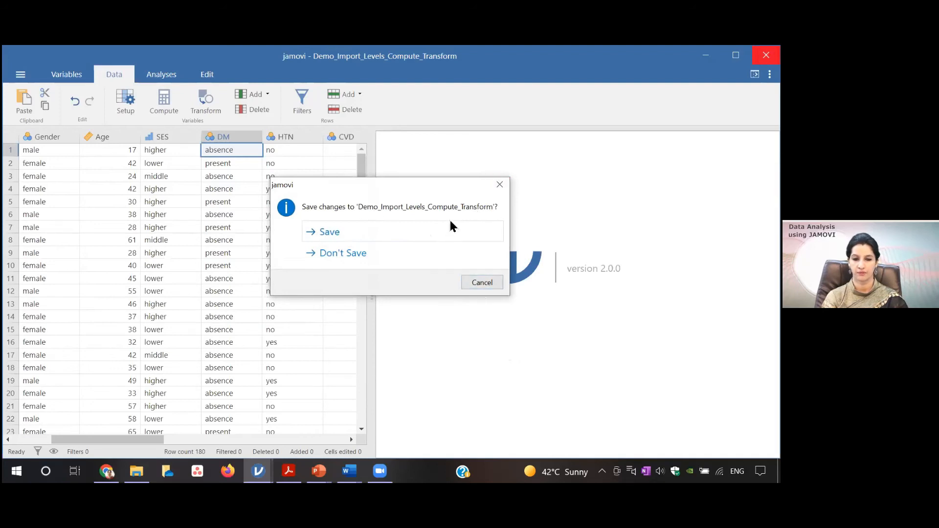
{"action": "left_click", "coordinate": [499, 185]}
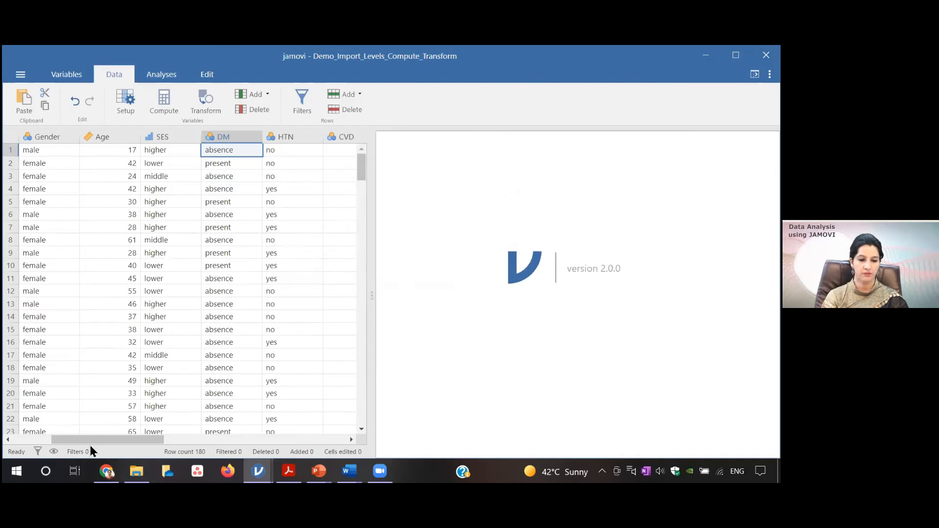
- Look across the dataset's columns from Sl No through to Admitted_1
{"action": "left_click_drag", "start_coordinate": [94, 439], "coordinate": [120, 446]}
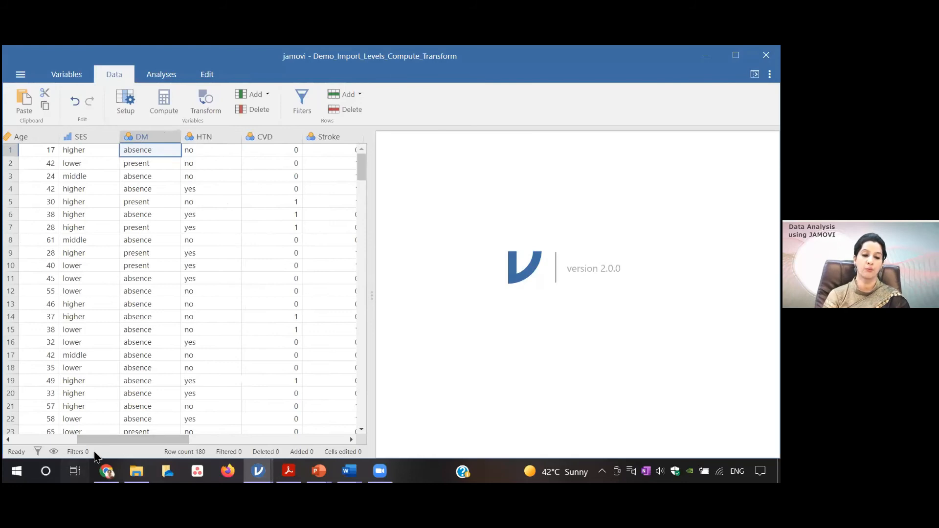
{"action": "left_click_drag", "start_coordinate": [116, 442], "coordinate": [53, 436]}
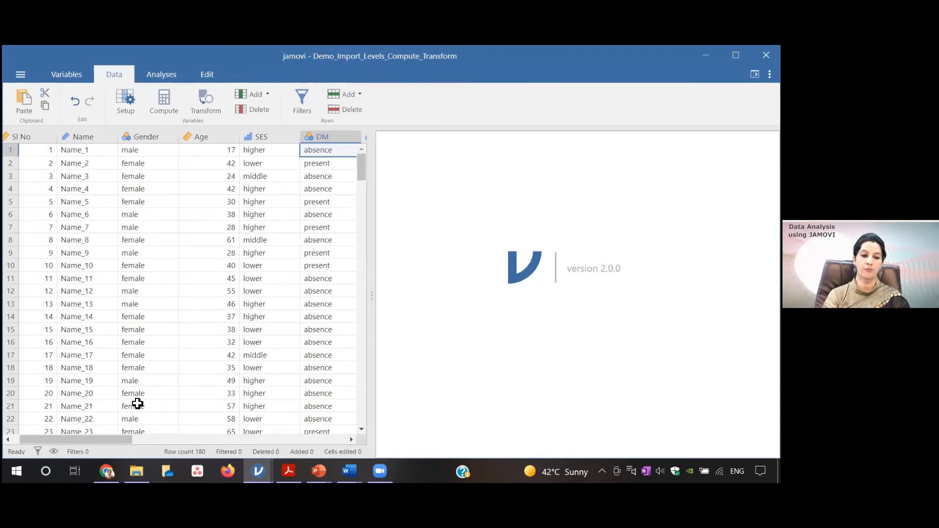
{"action": "left_click_drag", "start_coordinate": [114, 445], "coordinate": [147, 441]}
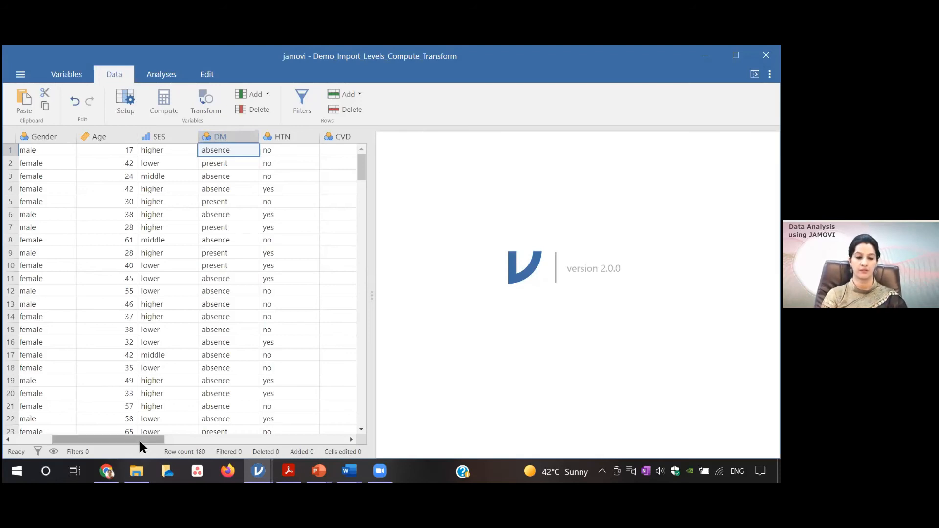
{"action": "left_click_drag", "start_coordinate": [145, 439], "coordinate": [152, 439]}
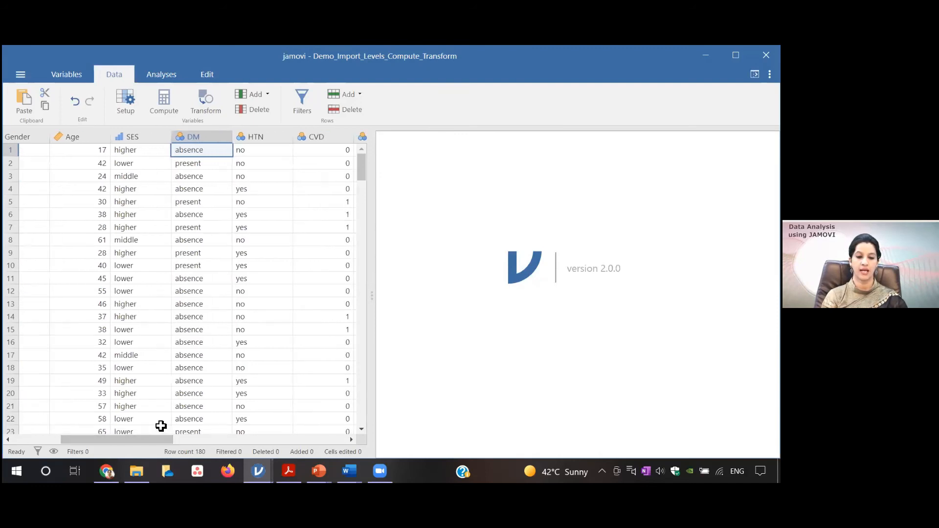
{"action": "left_click_drag", "start_coordinate": [155, 440], "coordinate": [254, 439]}
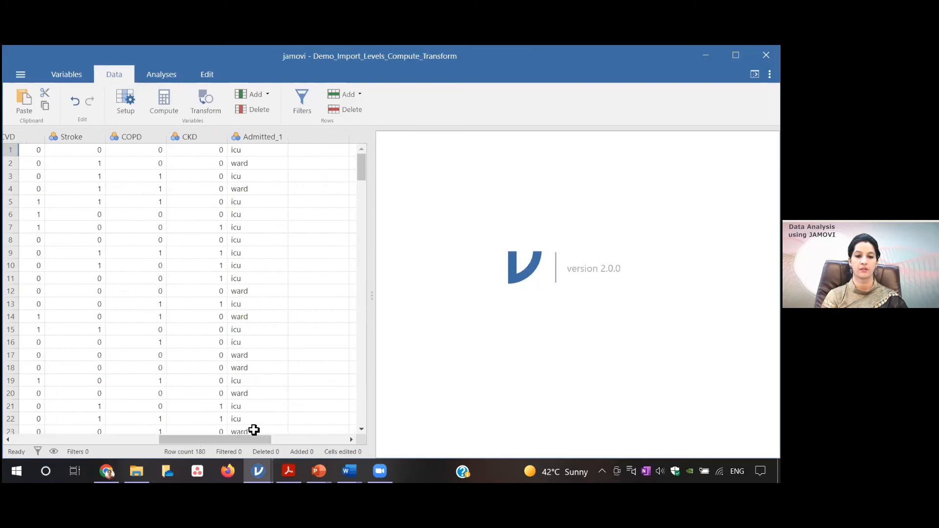
{"action": "left_click", "coordinate": [246, 139]}
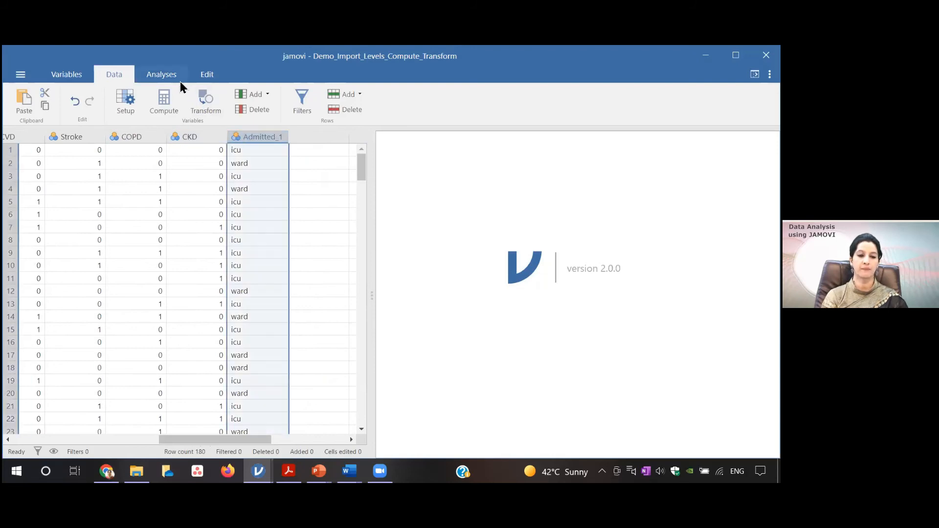
{"action": "left_click", "coordinate": [166, 101]}
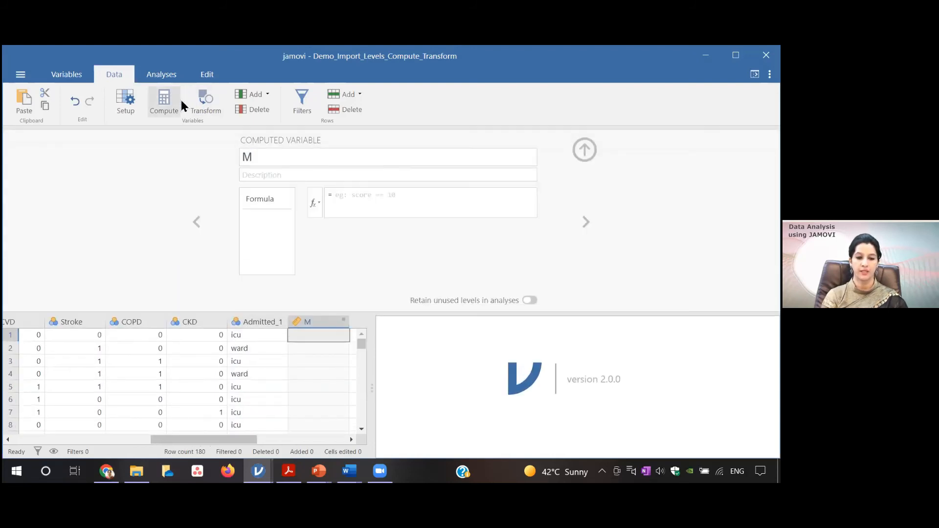
{"action": "right_click", "coordinate": [329, 320]}
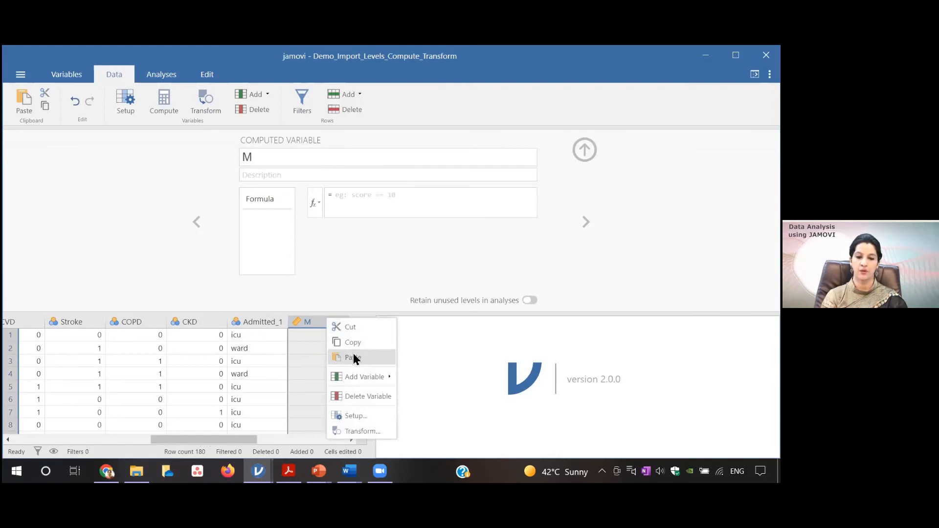
{"action": "left_click", "coordinate": [356, 395]}
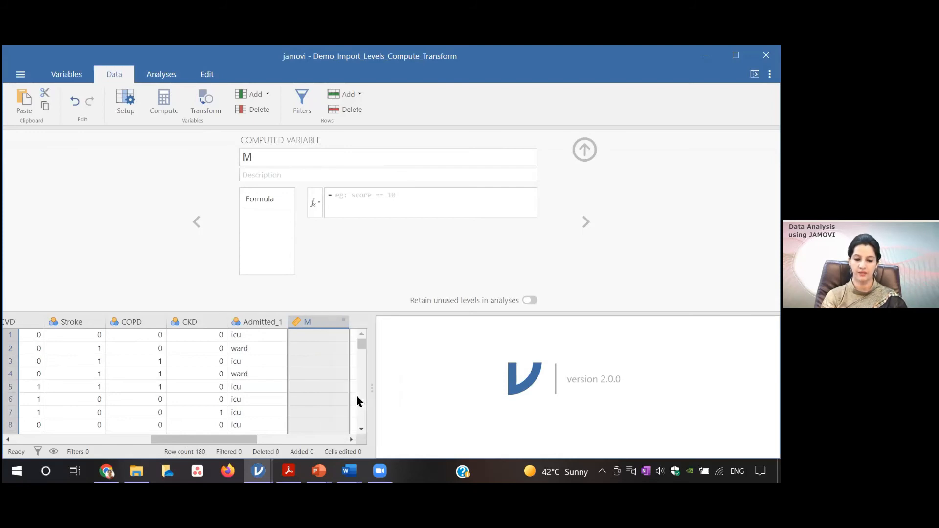
{"action": "left_click", "coordinate": [365, 157]}
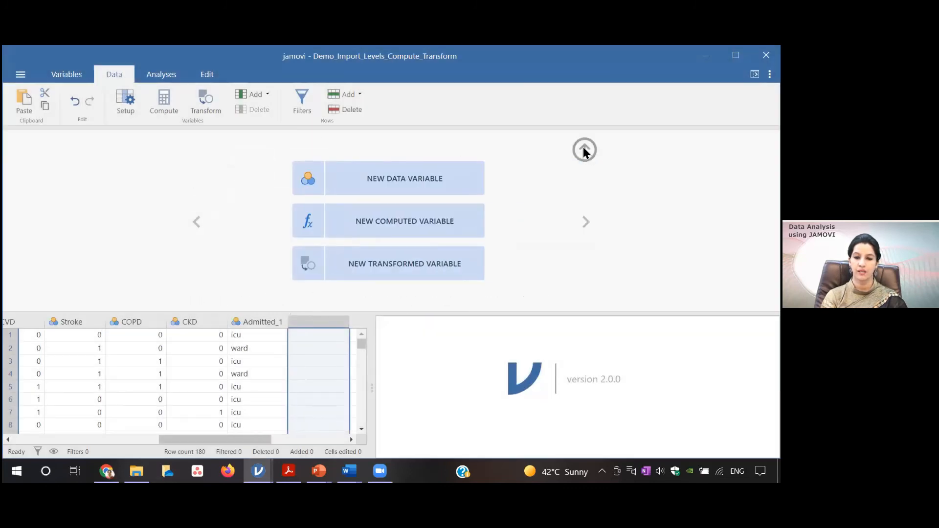
{"action": "left_click", "coordinate": [583, 150]}
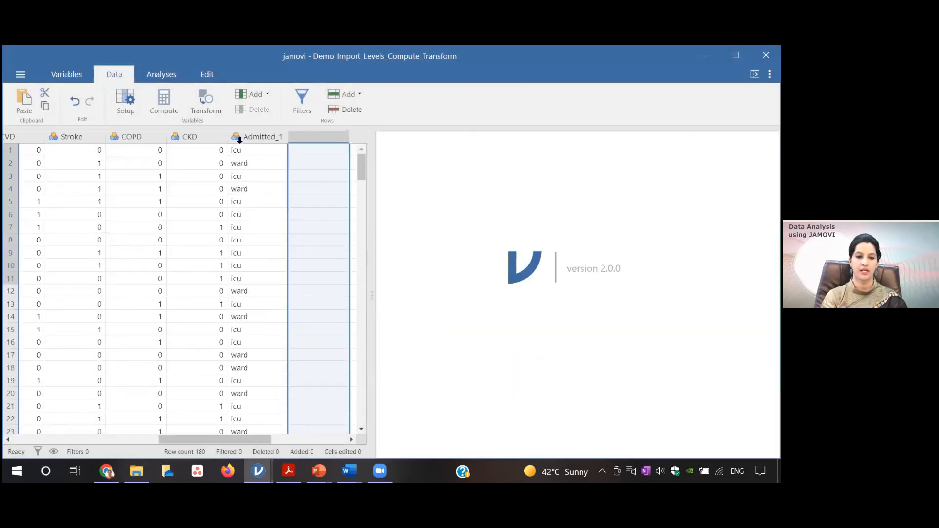
- Insert a computed variable after CKD, named totalmorbidity, with the description "total number of morbidity a person has"
{"action": "left_click", "coordinate": [205, 137]}
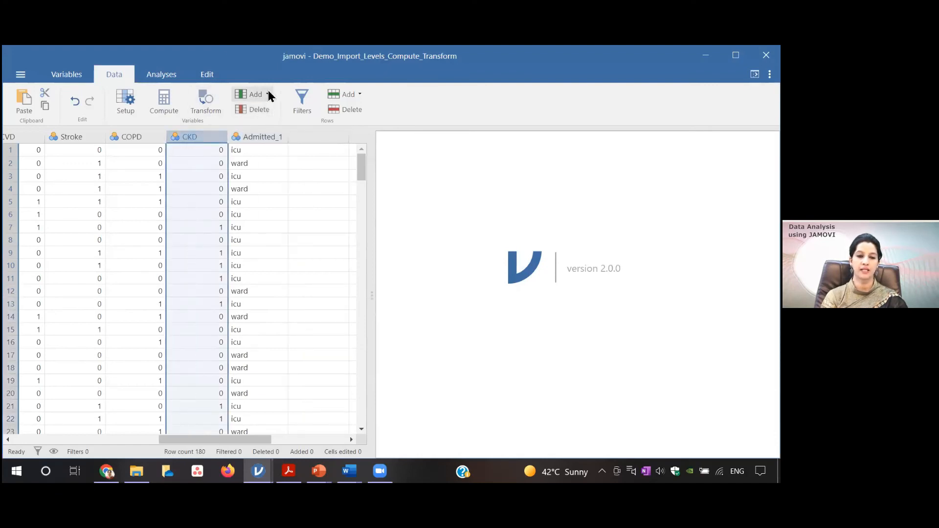
{"action": "left_click", "coordinate": [165, 106]}
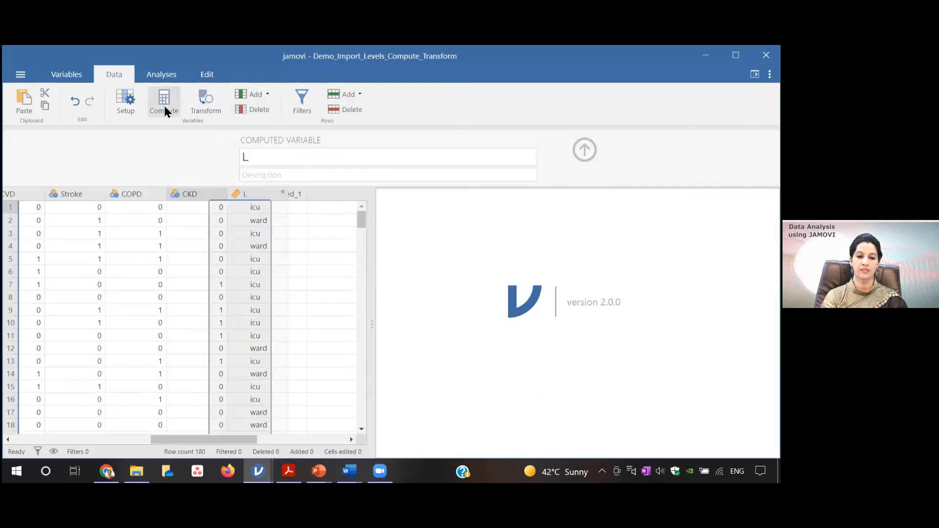
{"action": "left_click", "coordinate": [267, 165]}
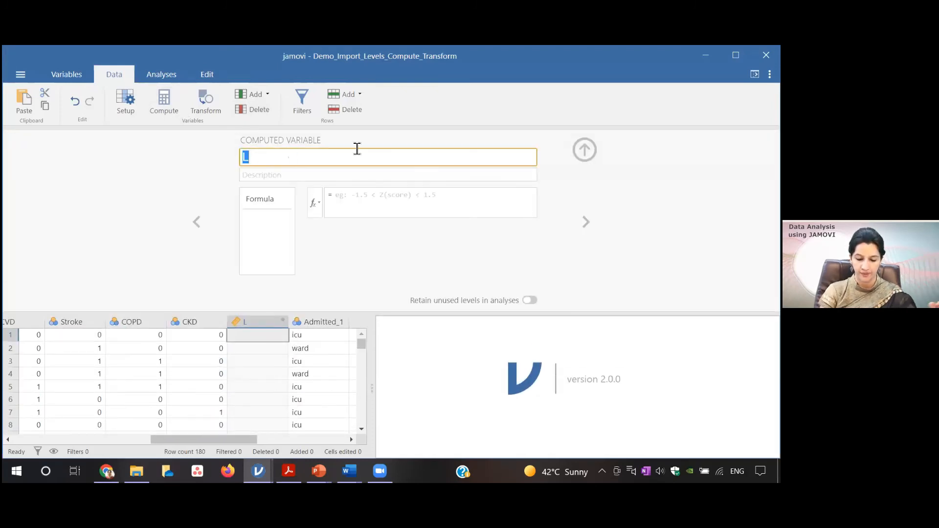
{"action": "type", "text": "to"}
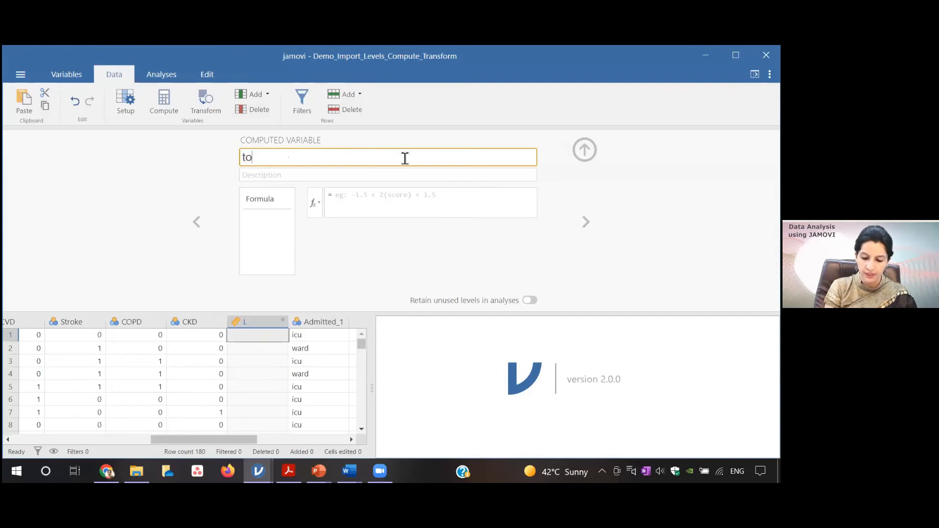
{"action": "key", "text": "BackSpace"}
{"action": "key", "text": "BackSpace"}
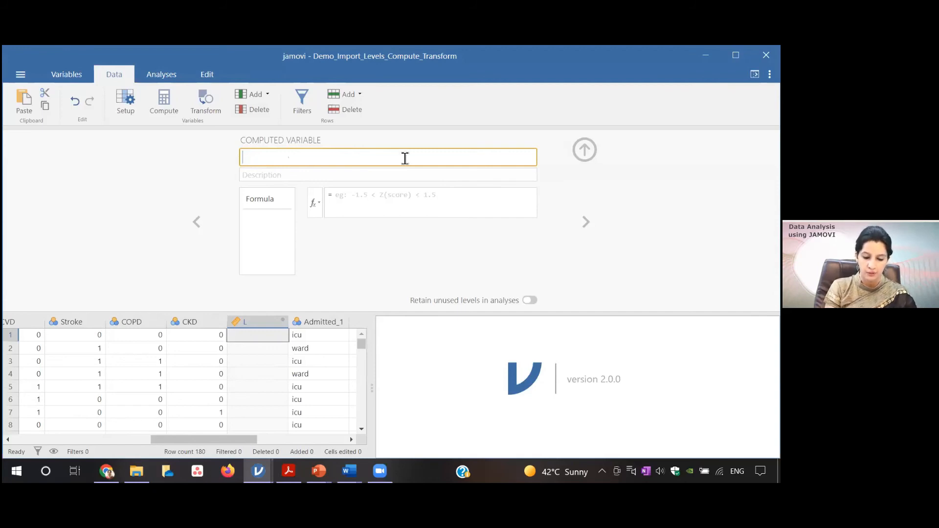
{"action": "type", "text": "m"}
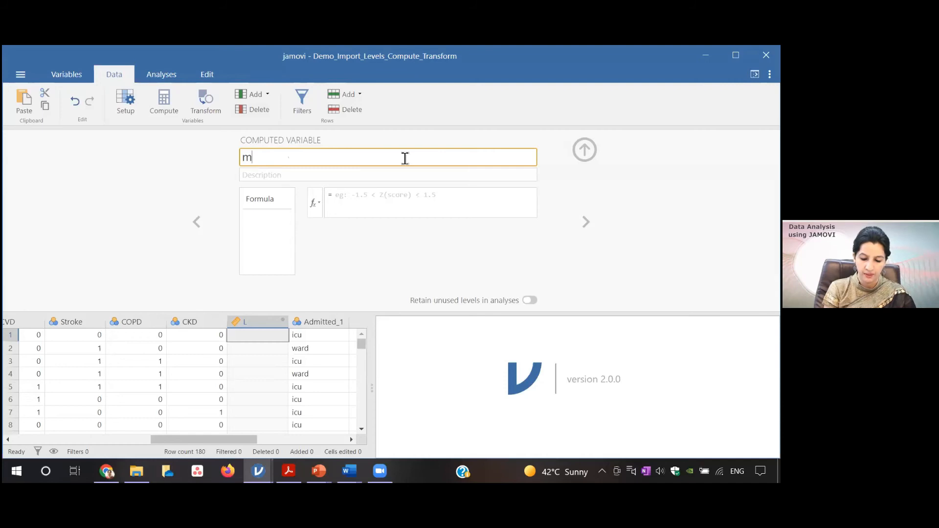
{"action": "key", "text": "BackSpace"}
{"action": "type", "text": "totalmo"}
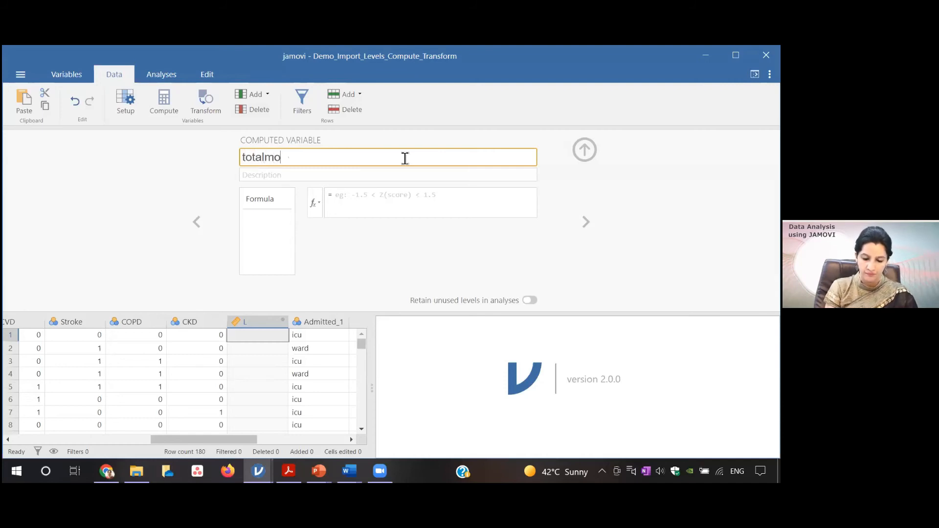
{"action": "type", "text": "rbid"}
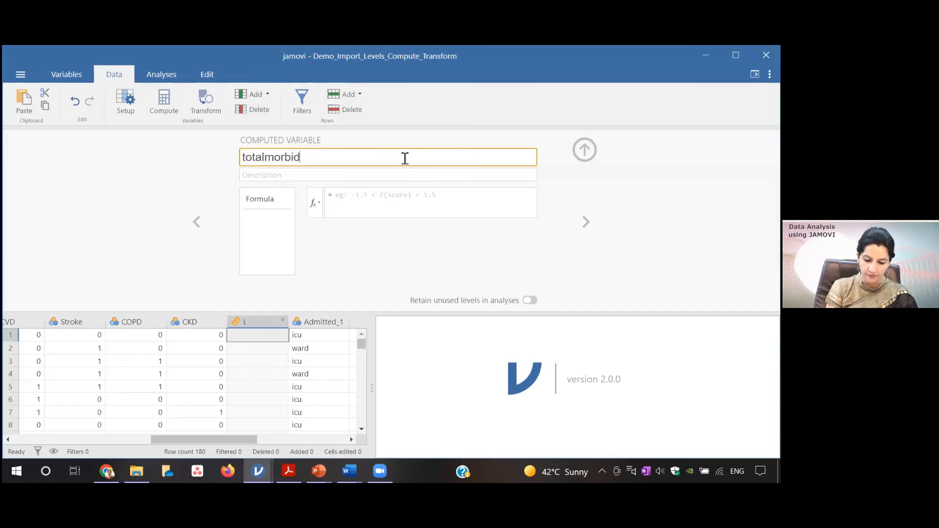
{"action": "type", "text": "ity"}
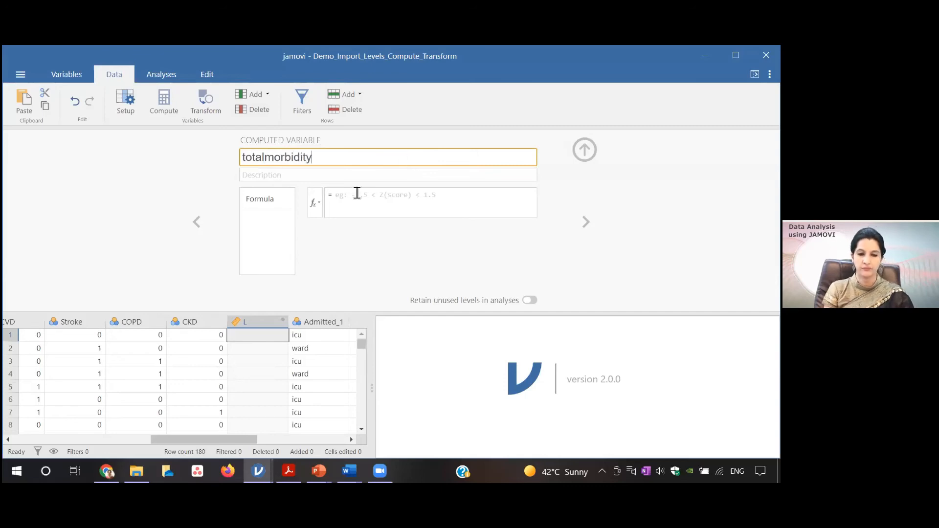
{"action": "left_click", "coordinate": [300, 179]}
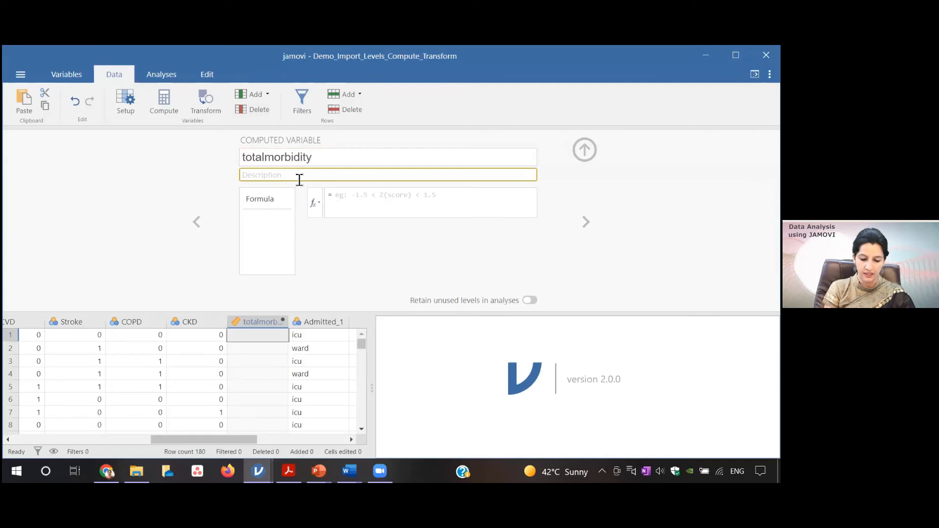
{"action": "type", "text": "total number of morbidity a person has"}
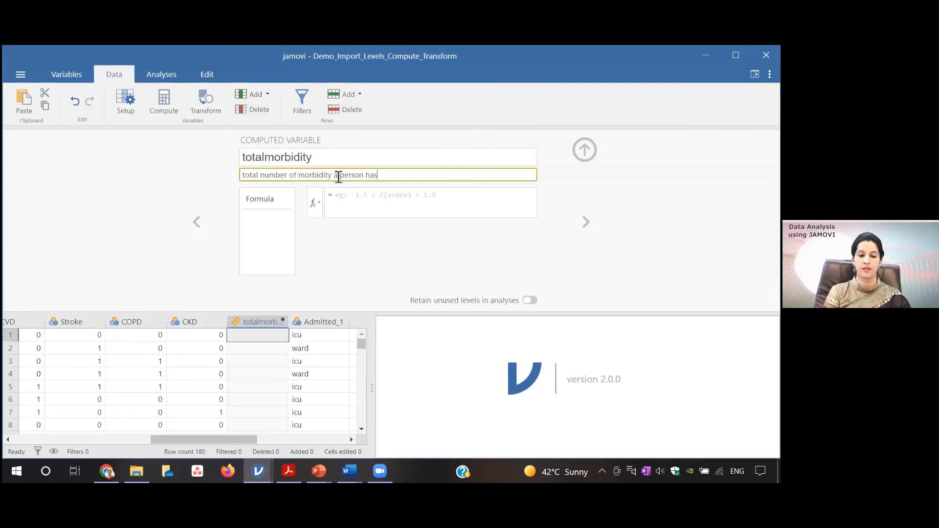
- Start the totalmorbidity formula with the SUM function and add DM as its first variable
{"action": "left_click", "coordinate": [364, 201]}
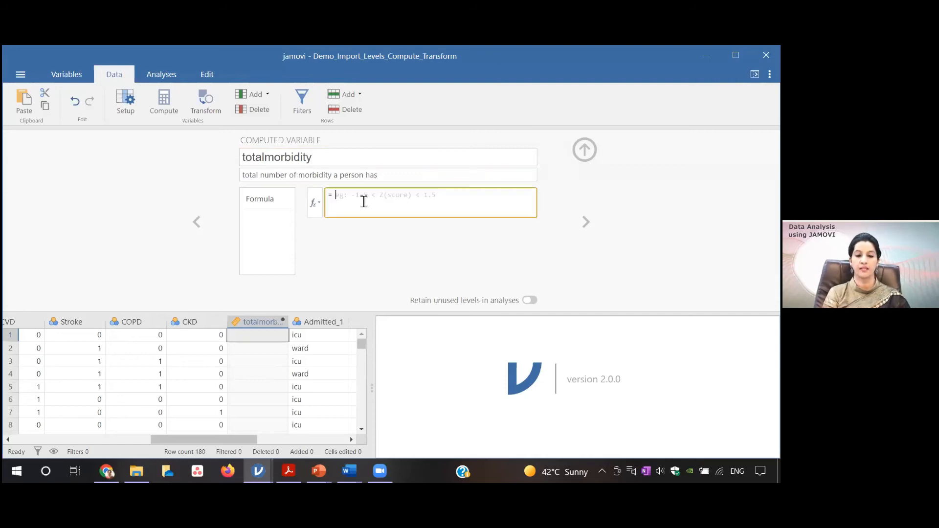
{"action": "left_click", "coordinate": [315, 202]}
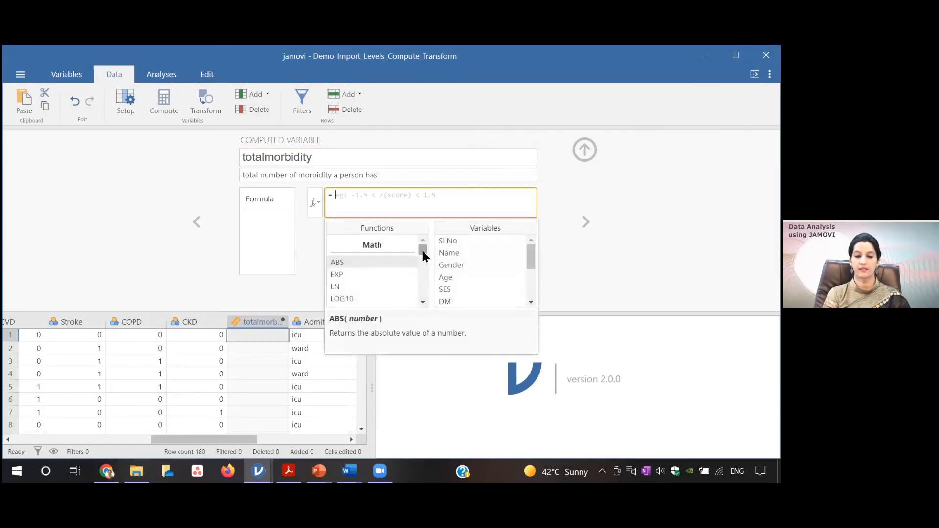
{"action": "mouse_move", "coordinate": [423, 247]}
{"action": "left_mouse_down"}
{"action": "mouse_move", "coordinate": [424, 258]}
{"action": "mouse_move", "coordinate": [424, 248]}
{"action": "left_mouse_up"}
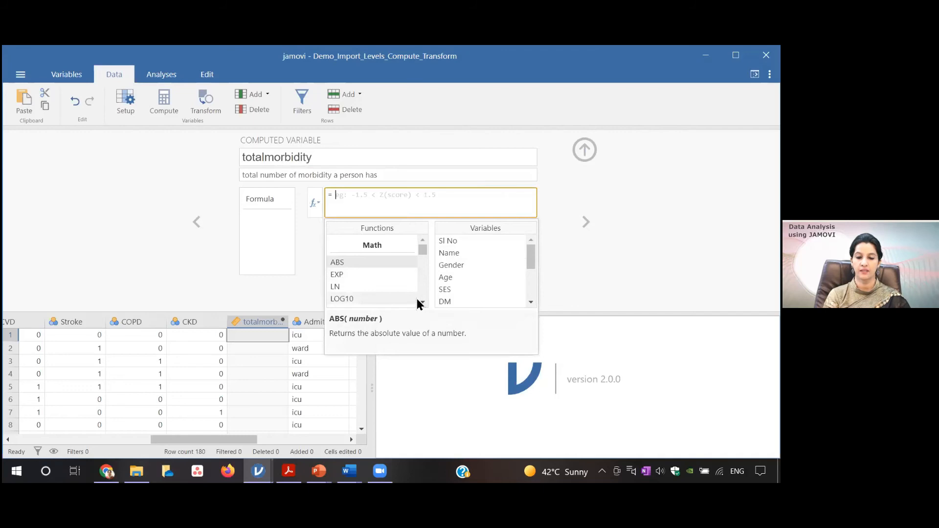
{"action": "scroll", "coordinate": [424, 302], "scroll_direction": "down", "scroll_amount": 4}
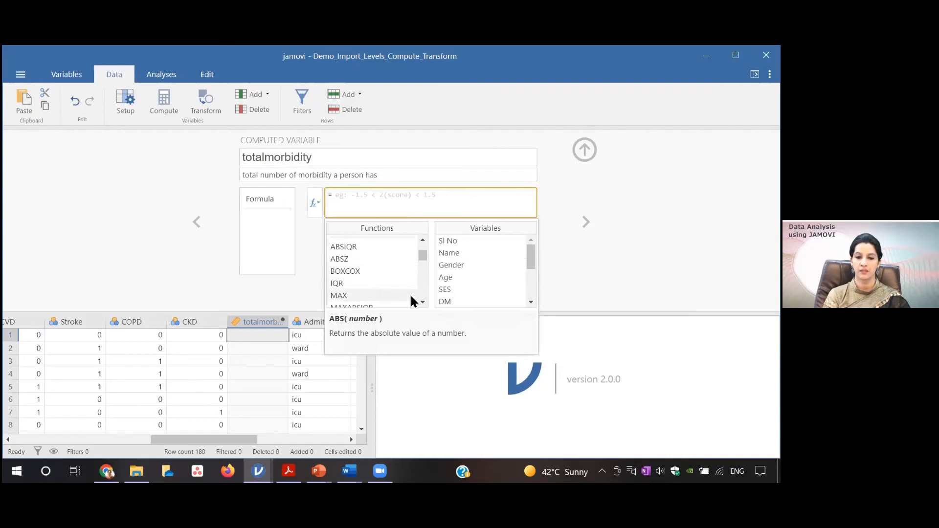
{"action": "scroll", "coordinate": [422, 302], "scroll_direction": "down", "scroll_amount": 2}
{"action": "scroll", "coordinate": [421, 302], "scroll_direction": "down", "scroll_amount": 1}
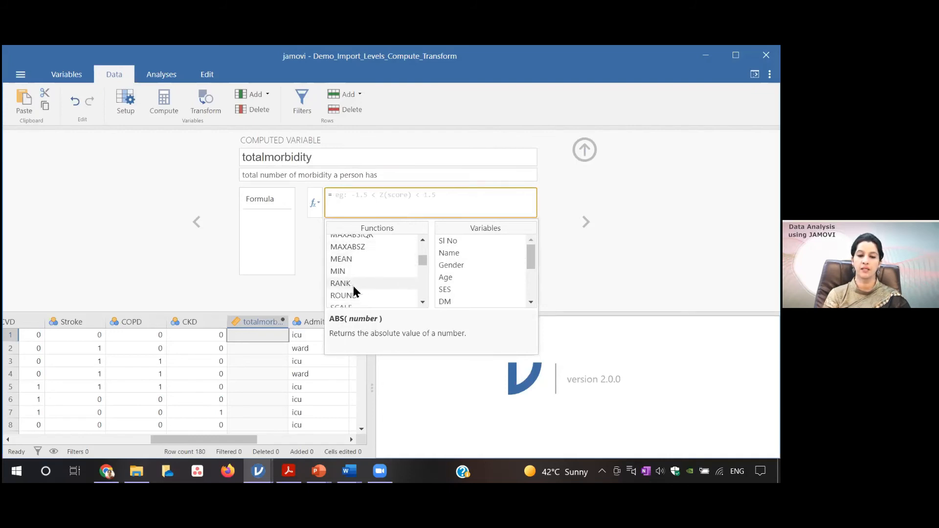
{"action": "scroll", "coordinate": [423, 302], "scroll_direction": "down", "scroll_amount": 3}
{"action": "scroll", "coordinate": [422, 303], "scroll_direction": "down", "scroll_amount": 1}
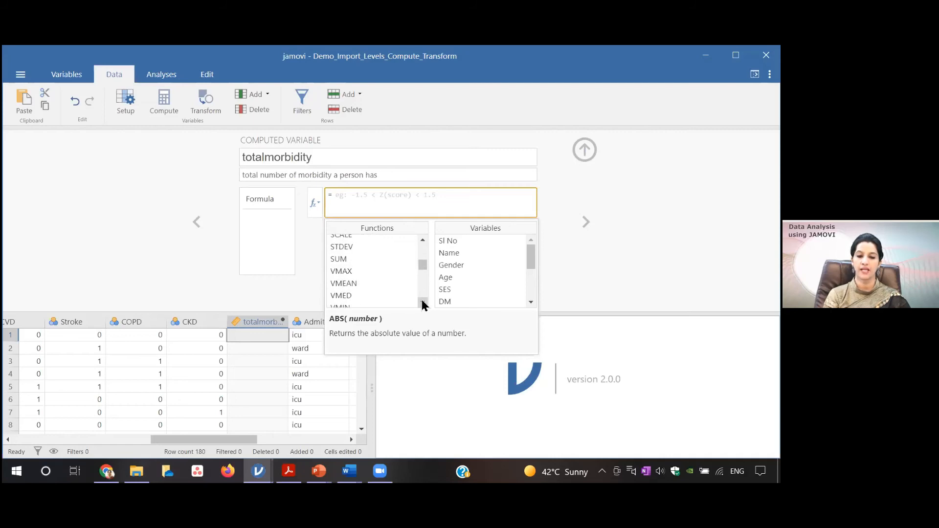
{"action": "double_click", "coordinate": [348, 263]}
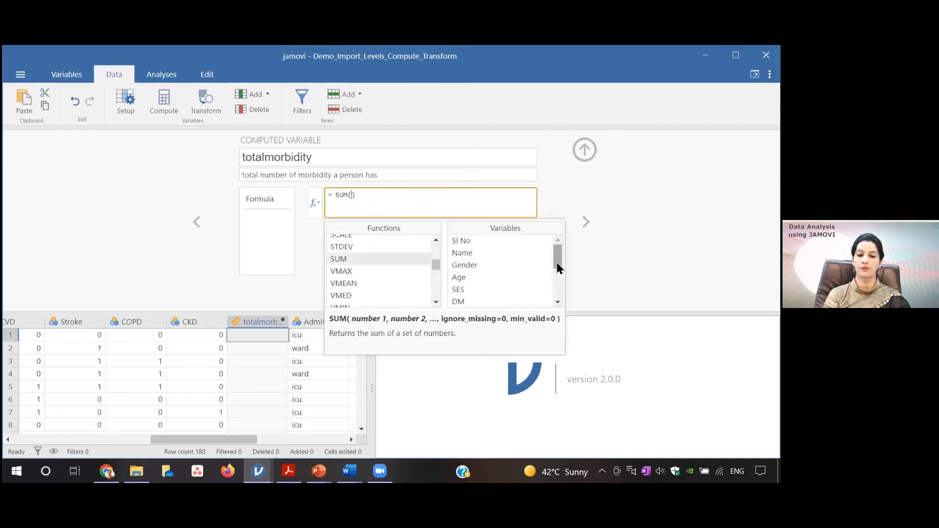
{"action": "left_click_drag", "start_coordinate": [556, 261], "coordinate": [558, 273]}
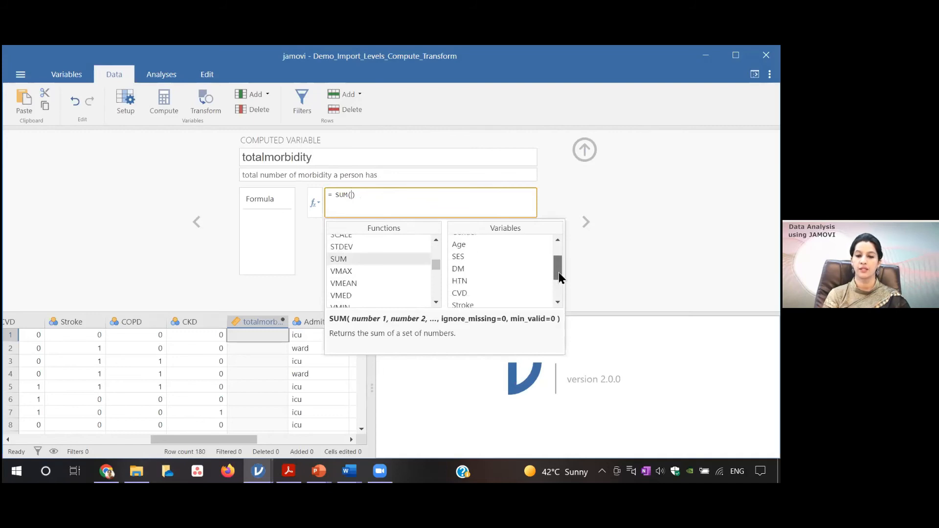
{"action": "double_click", "coordinate": [457, 272]}
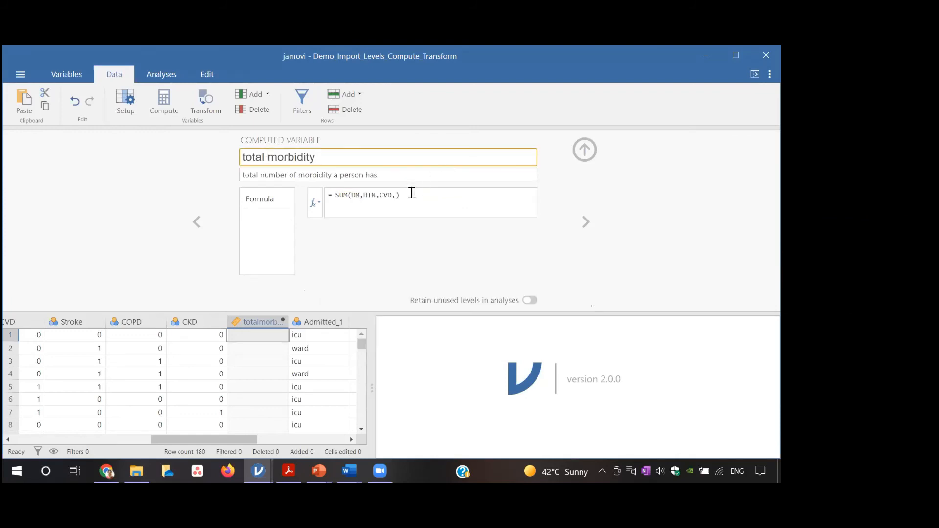
- Clear the entire SUM formula from the total morbidity variable
{"action": "left_click", "coordinate": [409, 197]}
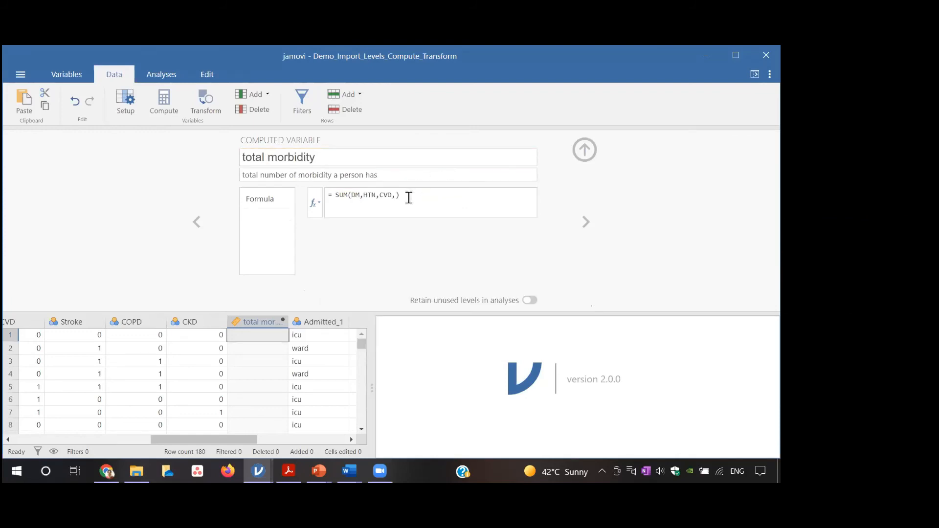
{"action": "left_click", "coordinate": [391, 195]}
{"action": "left_click_drag", "start_coordinate": [391, 195], "coordinate": [334, 196]}
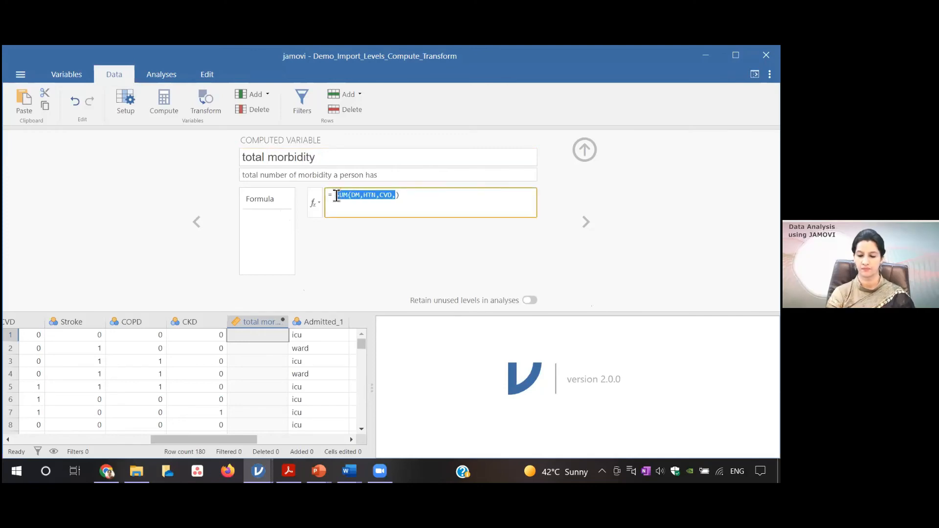
{"action": "key", "text": "BackSpace"}
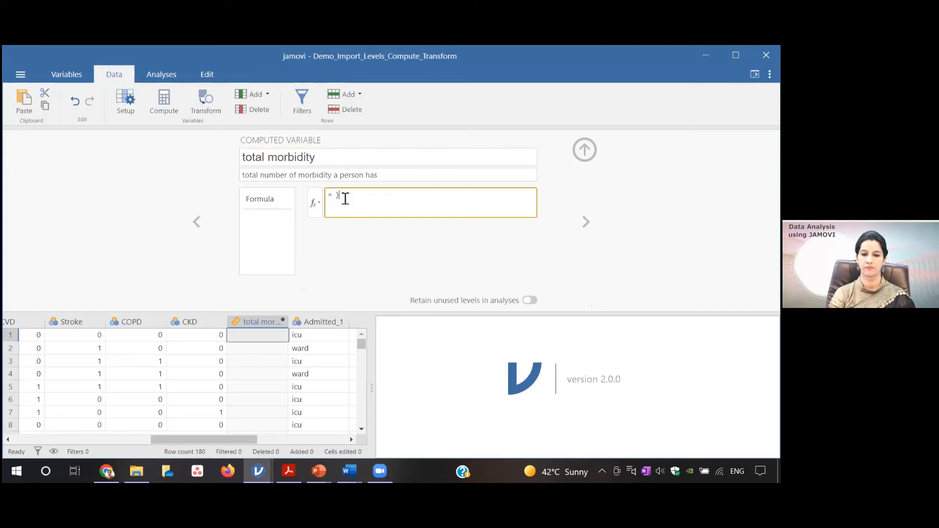
{"action": "key", "text": "Delete"}
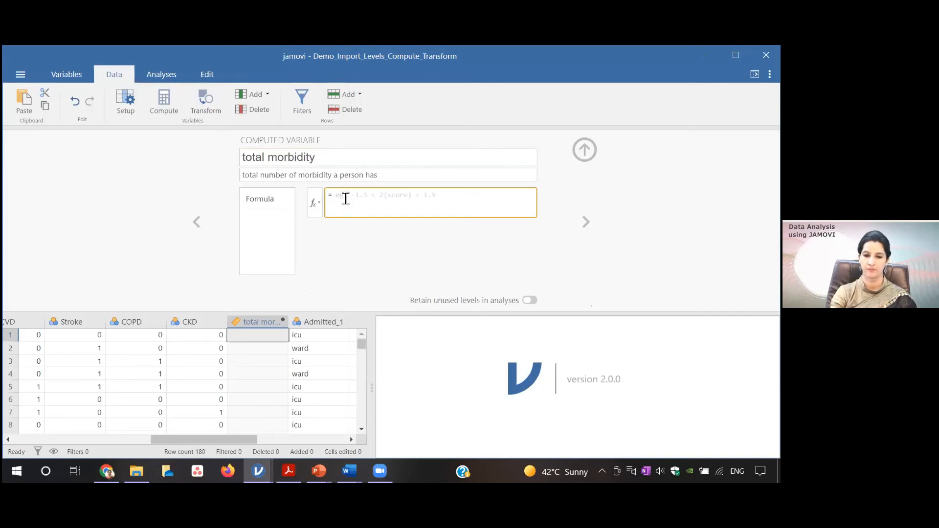
- Insert the SUM function into the empty total morbidity formula
{"action": "left_click", "coordinate": [317, 203]}
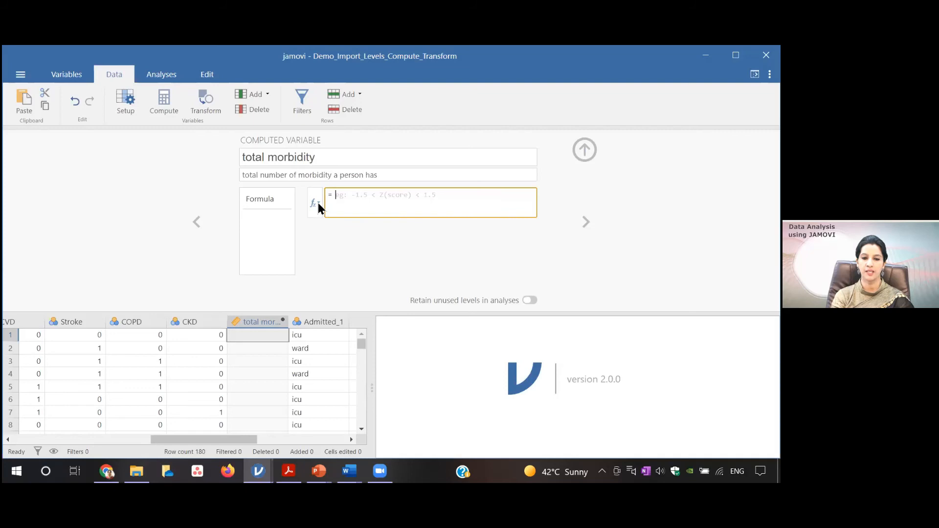
{"action": "left_click", "coordinate": [317, 203]}
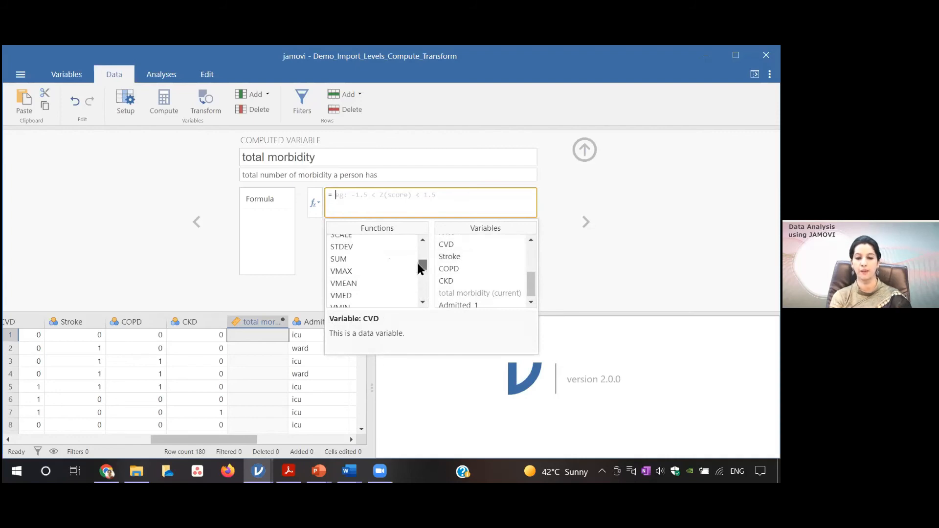
{"action": "mouse_move", "coordinate": [418, 263]}
{"action": "left_mouse_down"}
{"action": "mouse_move", "coordinate": [422, 278]}
{"action": "mouse_move", "coordinate": [421, 261]}
{"action": "left_mouse_up"}
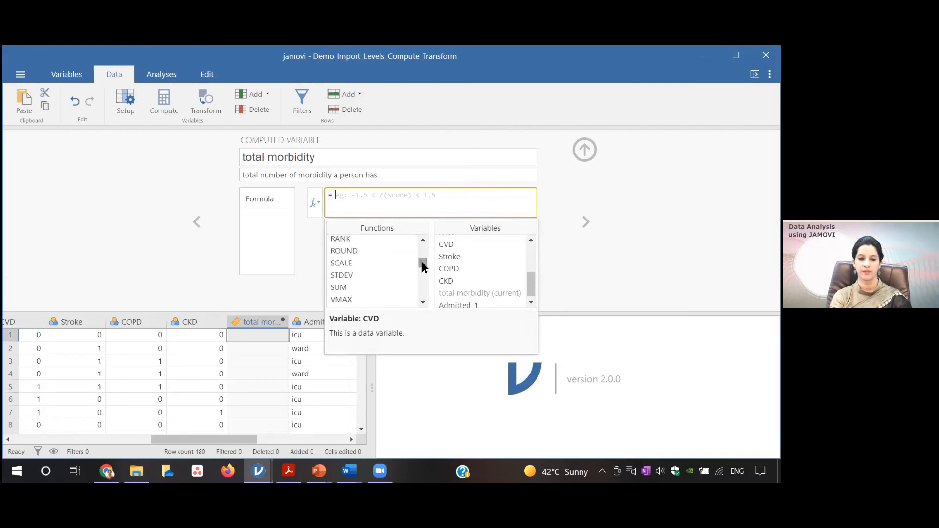
{"action": "double_click", "coordinate": [339, 287]}
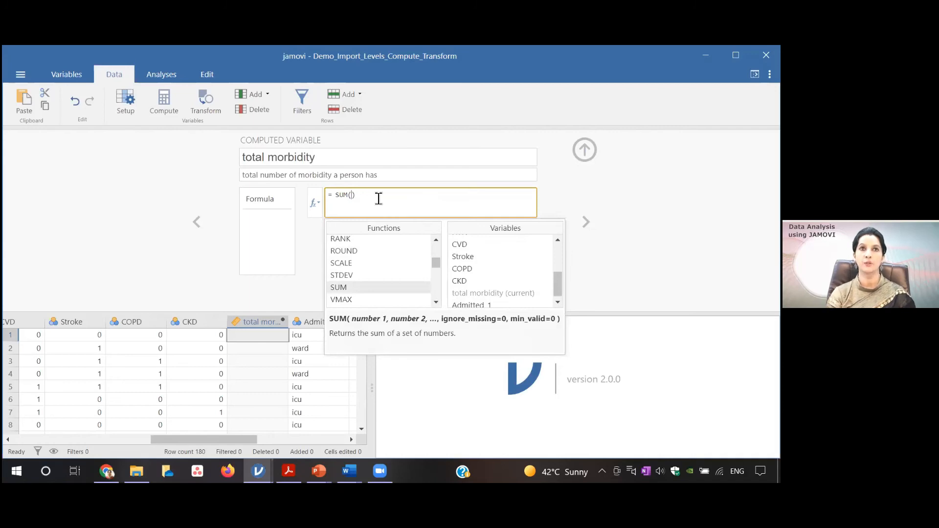
- Add DM, HTN, CVD and Stroke as comma-separated arguments of the SUM function in the total morbidity formula
{"action": "left_click_drag", "start_coordinate": [557, 280], "coordinate": [555, 269]}
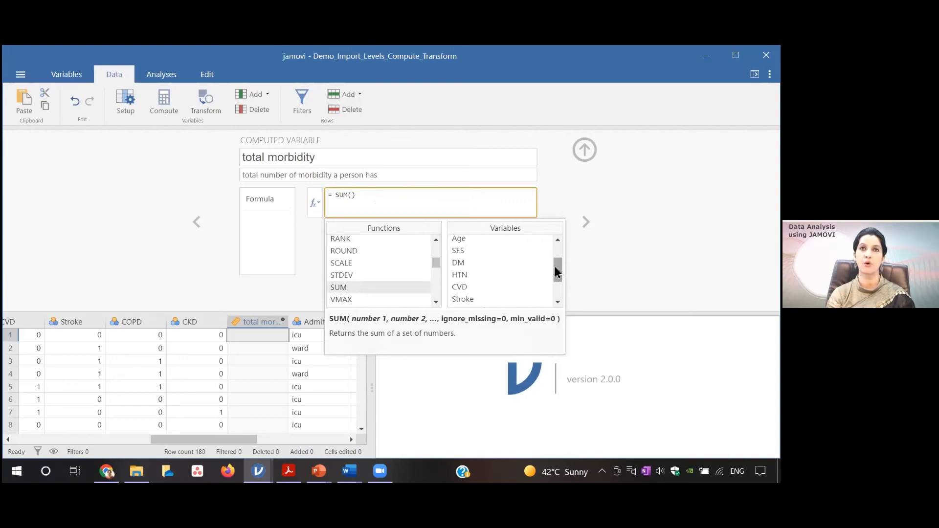
{"action": "double_click", "coordinate": [466, 264]}
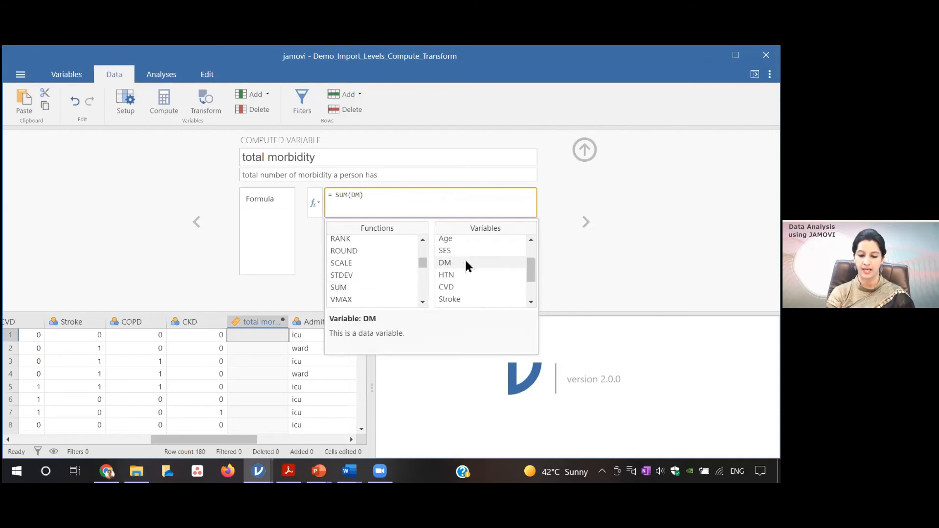
{"action": "type", "text": ","}
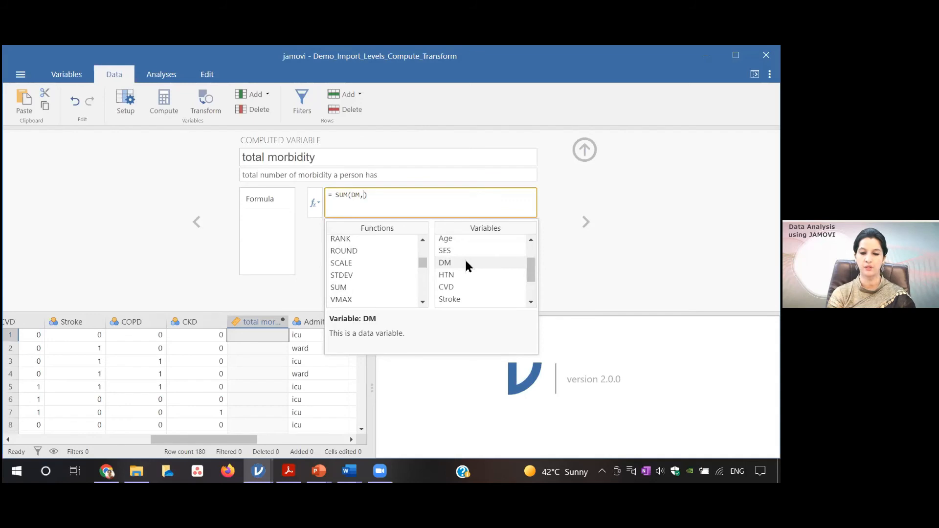
{"action": "double_click", "coordinate": [462, 276]}
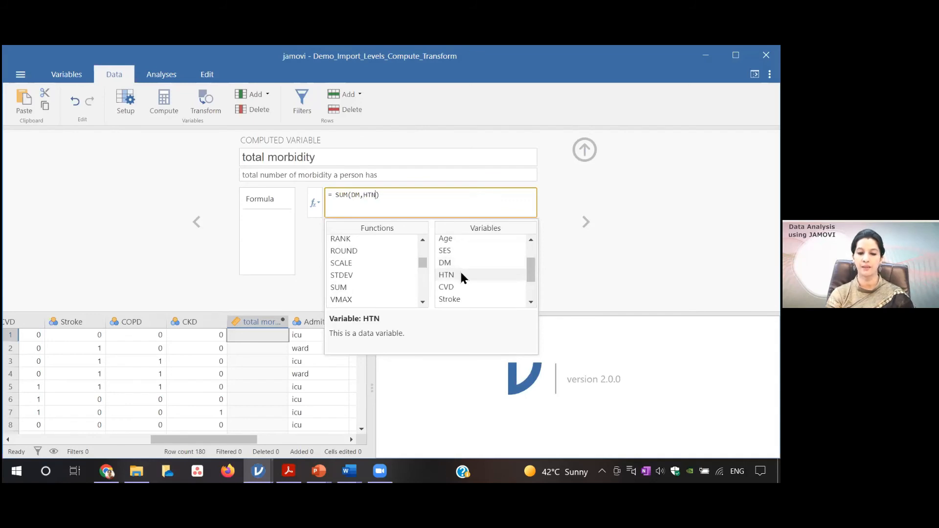
{"action": "type", "text": ","}
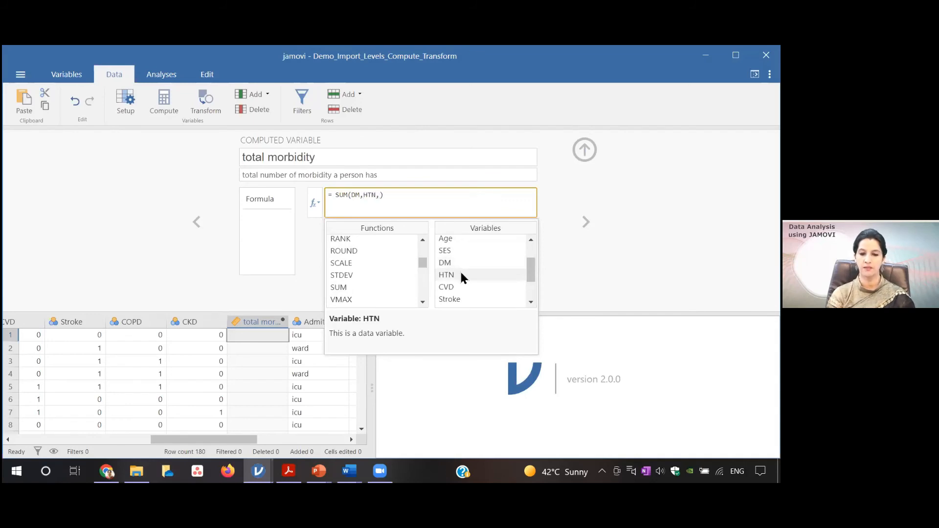
{"action": "double_click", "coordinate": [459, 287]}
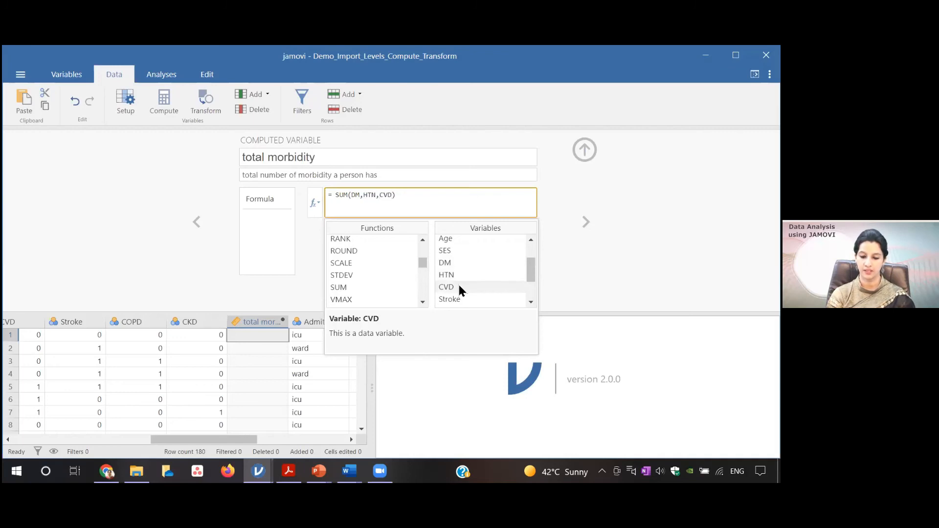
{"action": "type", "text": ","}
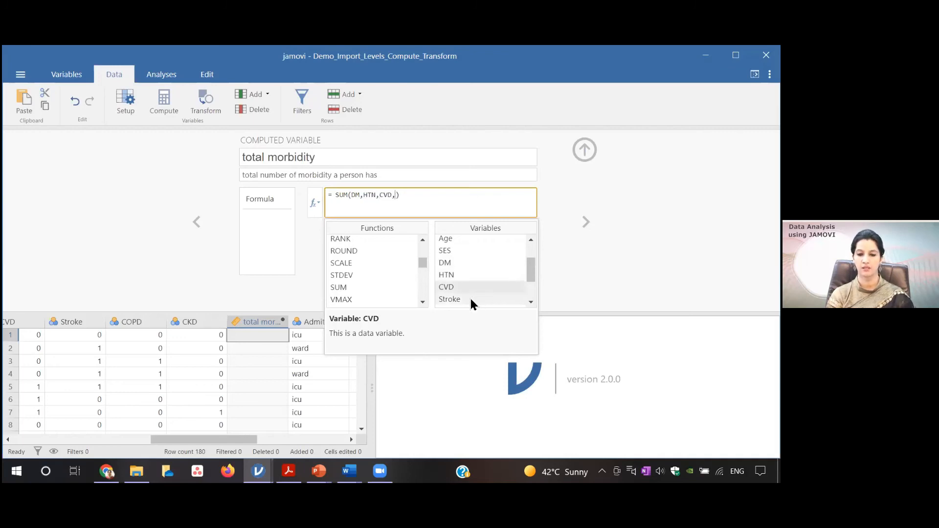
{"action": "double_click", "coordinate": [469, 300]}
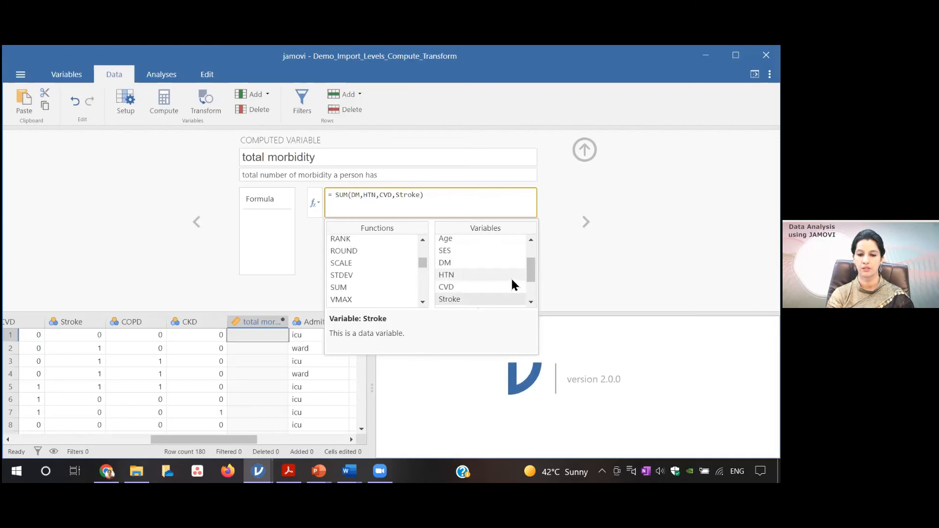
- Add COPD and CKD as the last SUM arguments and apply the total morbidity formula
{"action": "type", "text": ","}
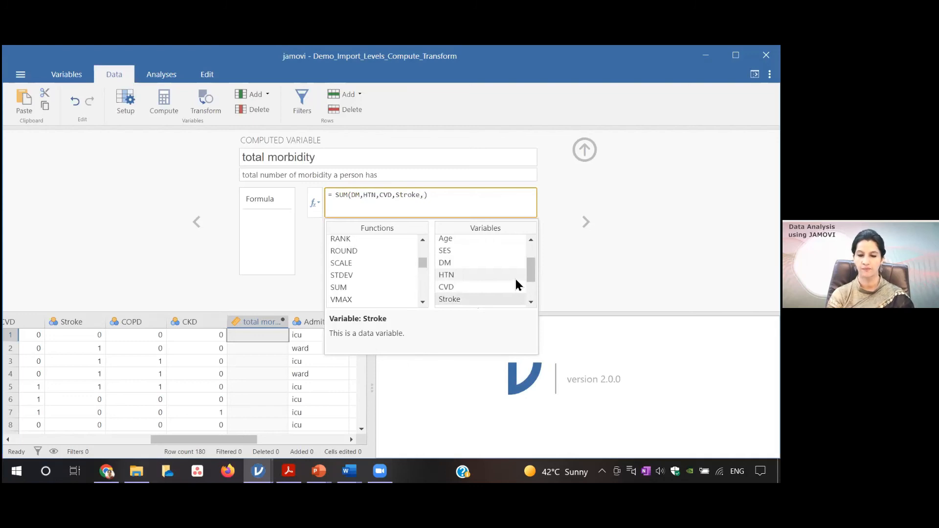
{"action": "left_click_drag", "start_coordinate": [530, 272], "coordinate": [530, 286]}
{"action": "double_click", "coordinate": [483, 269]}
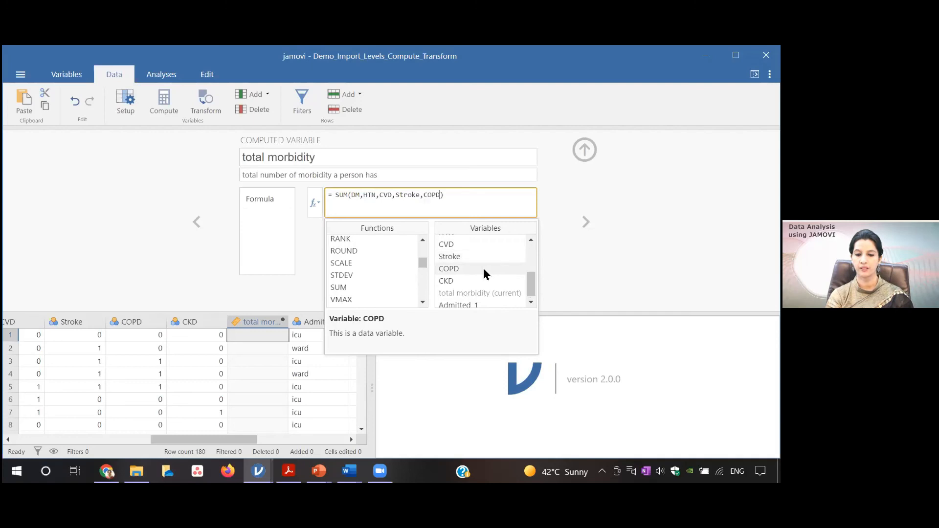
{"action": "type", "text": ","}
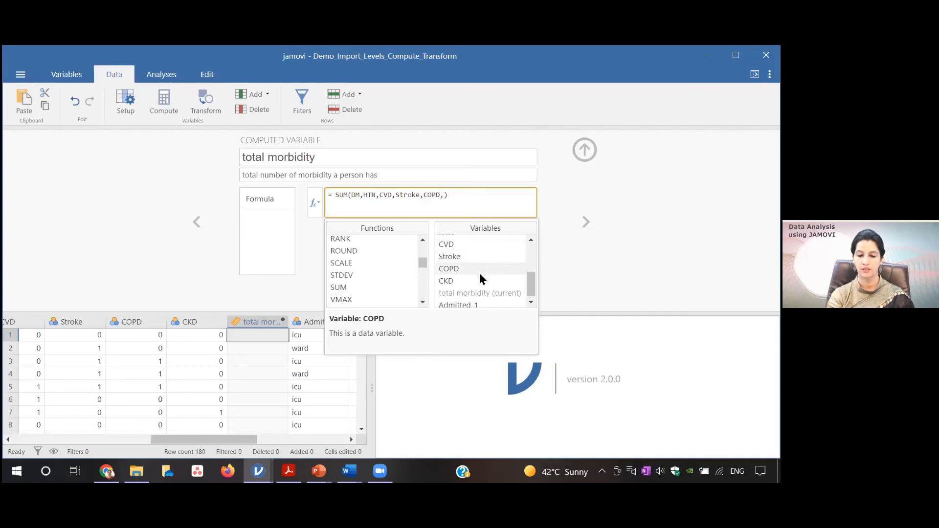
{"action": "double_click", "coordinate": [472, 282]}
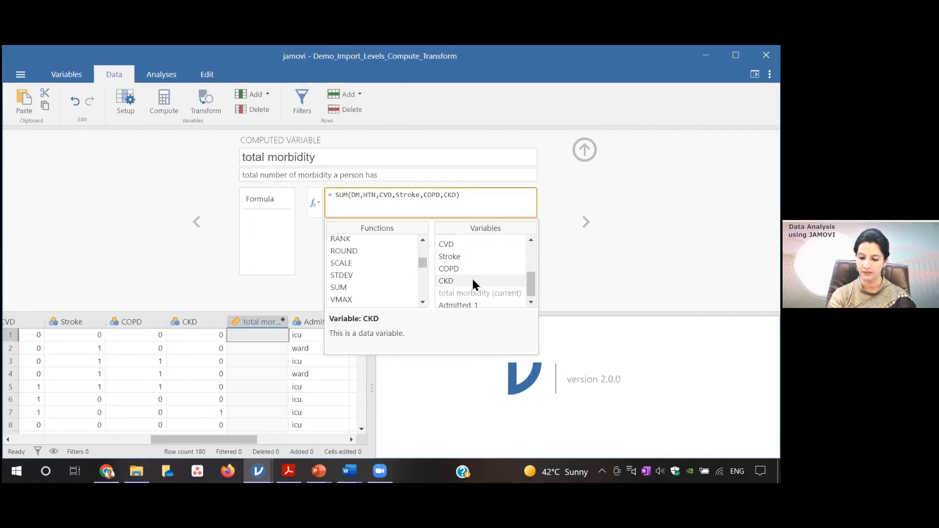
{"action": "key", "text": "Return"}
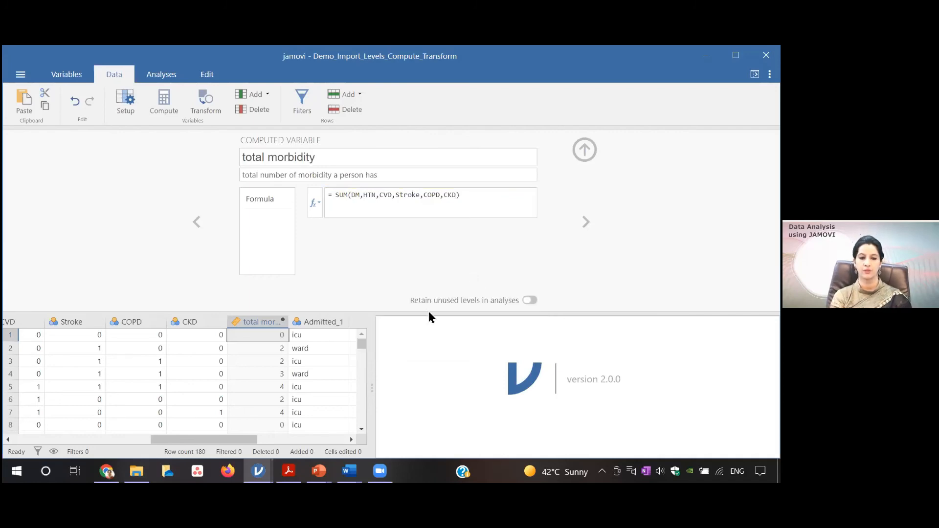
- Close the variable editor and review the computed total morbidity column with the spreadsheet temporarily at full width
{"action": "left_click", "coordinate": [584, 151]}
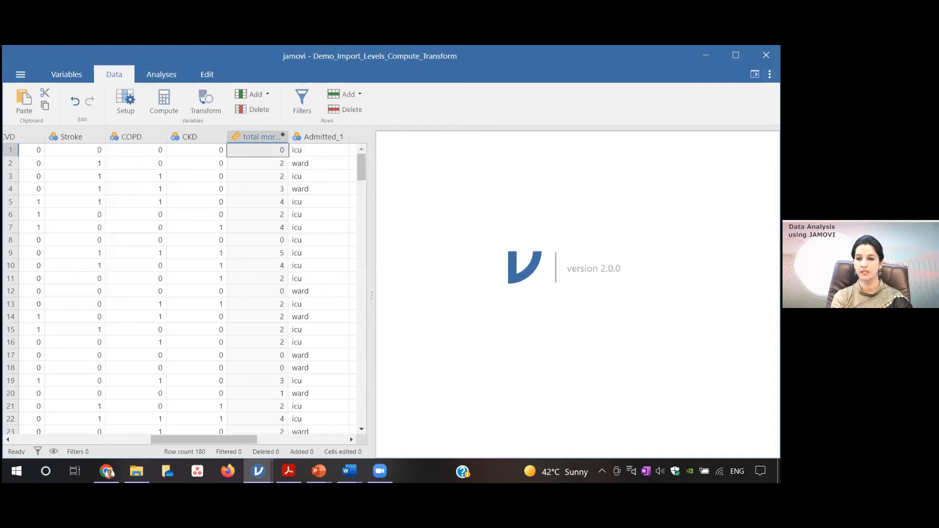
{"action": "left_click", "coordinate": [754, 73]}
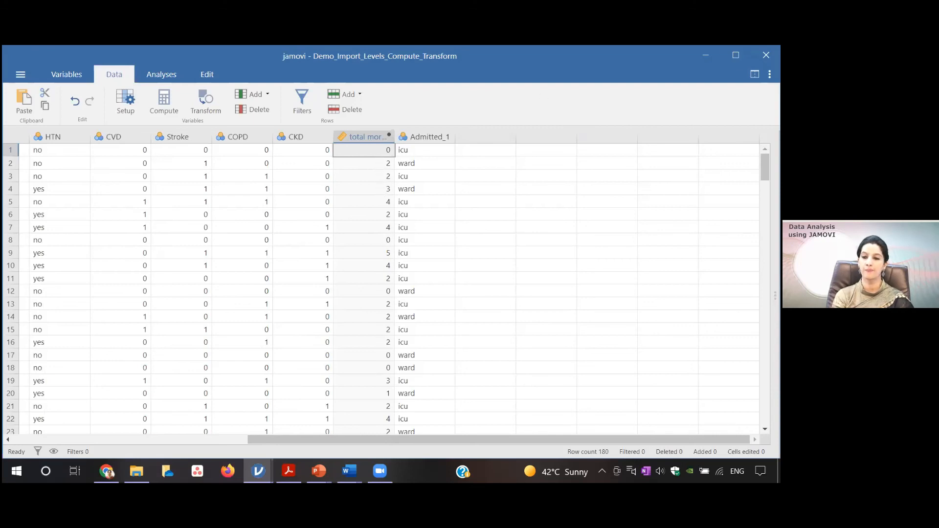
{"action": "left_click", "coordinate": [754, 74]}
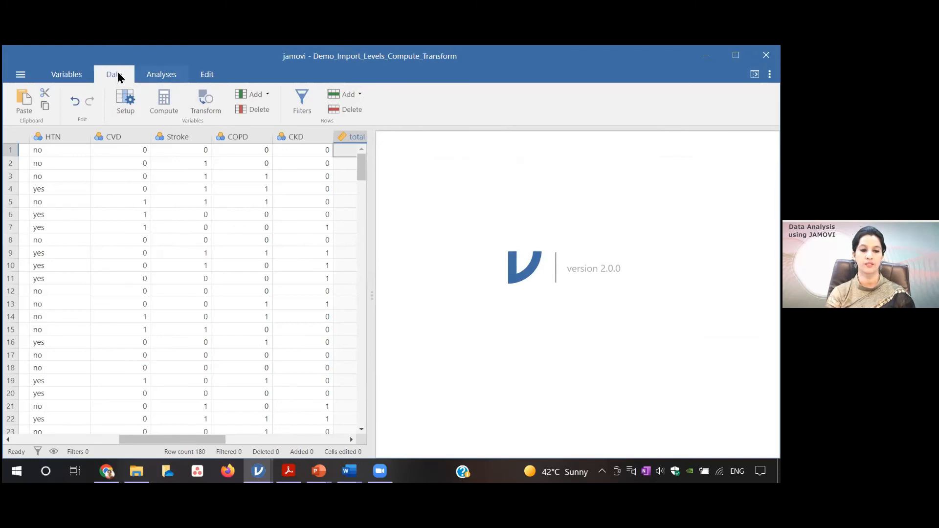
- Insert an empty computed variable after total morbidity and browse the functions available for its formula, leaving the formula blank
{"action": "left_click", "coordinate": [156, 101]}
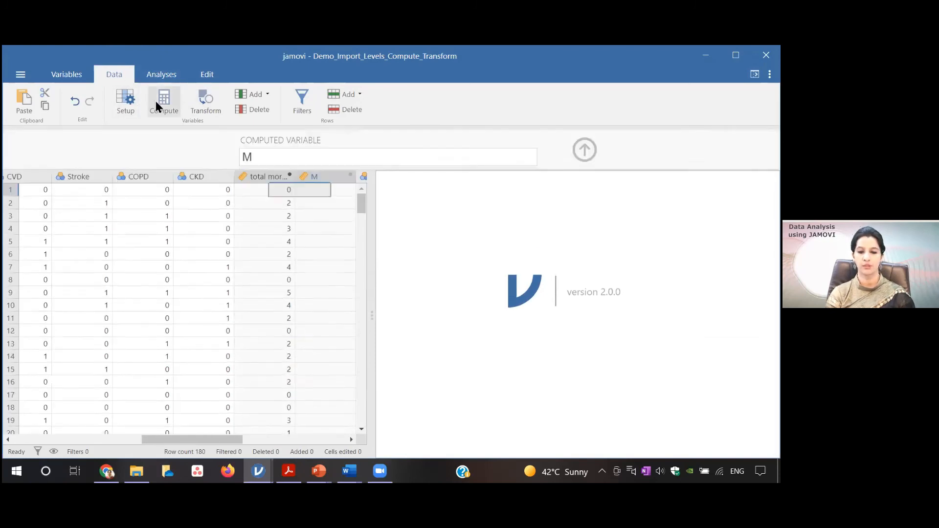
{"action": "left_click", "coordinate": [318, 204]}
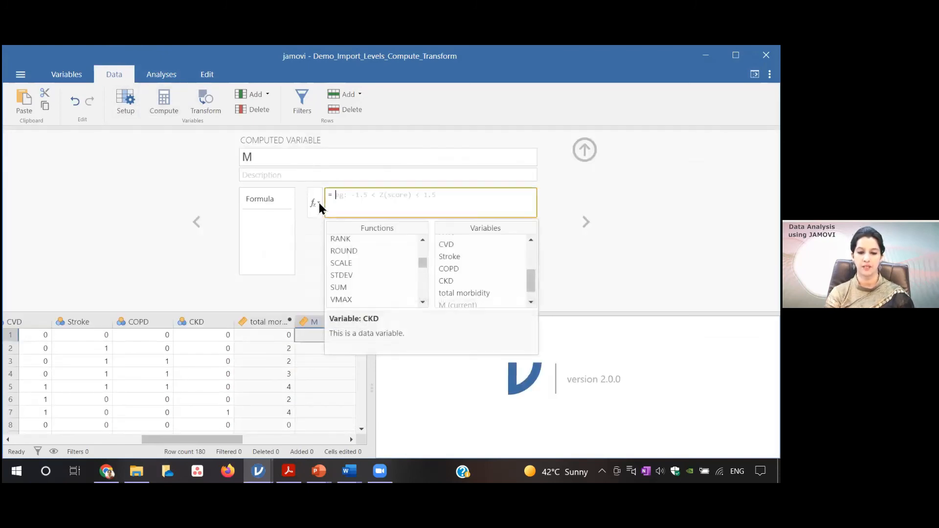
{"action": "scroll", "coordinate": [422, 261], "scroll_direction": "up", "scroll_amount": 4}
{"action": "scroll", "coordinate": [421, 262], "scroll_direction": "down", "scroll_amount": 4}
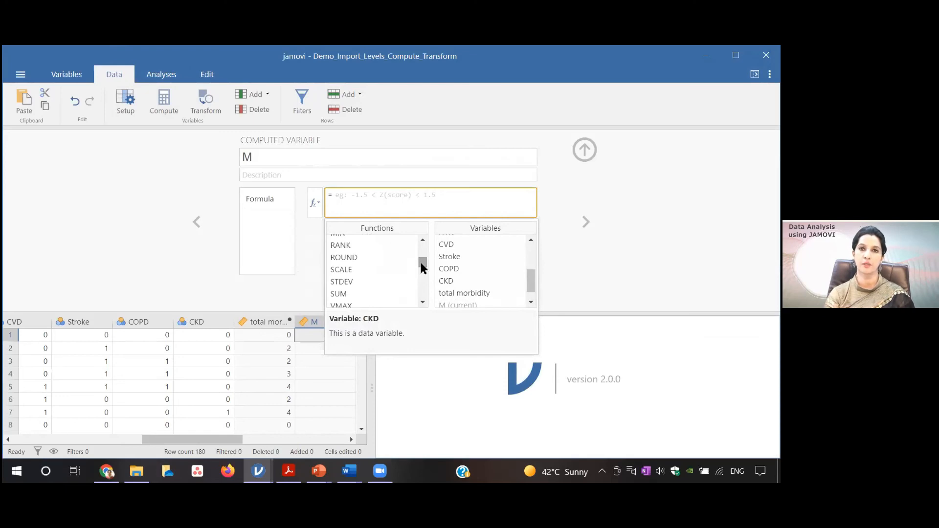
{"action": "scroll", "coordinate": [421, 265], "scroll_direction": "down", "scroll_amount": 2}
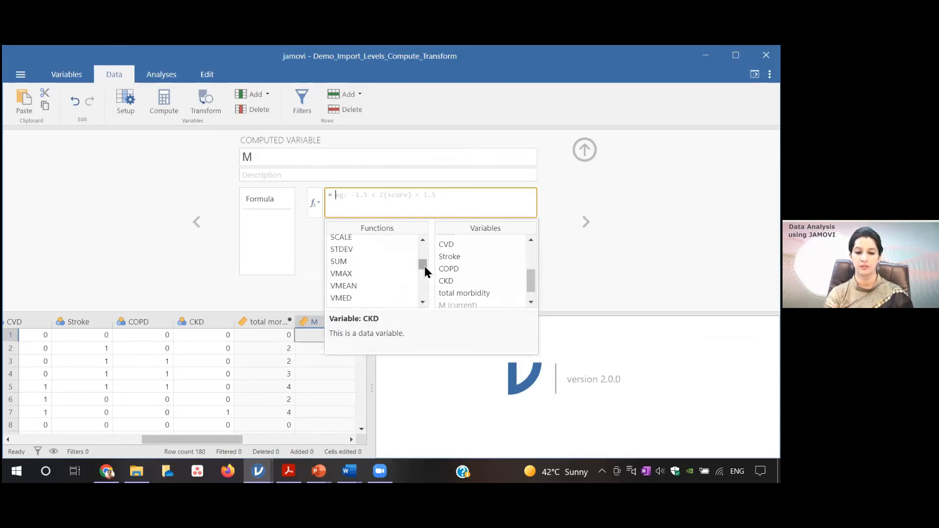
{"action": "left_click_drag", "start_coordinate": [423, 268], "coordinate": [419, 259]}
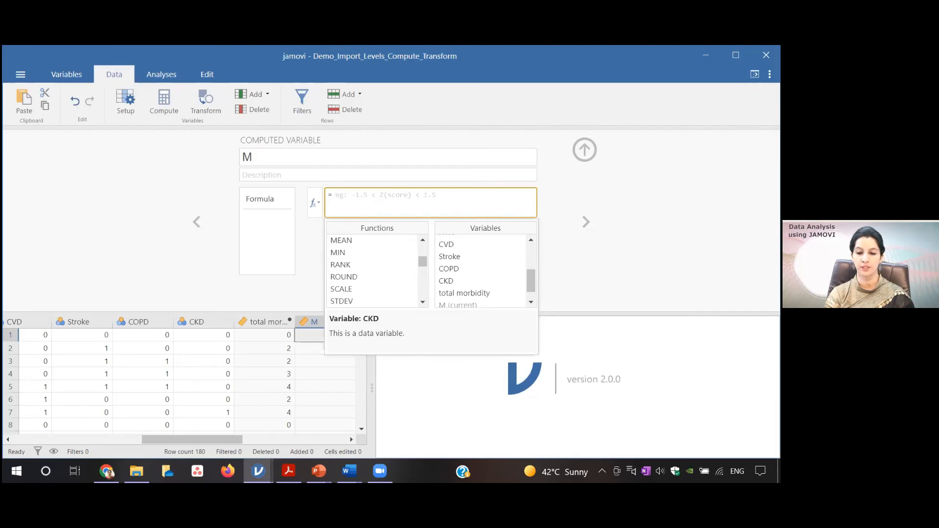
{"action": "key", "text": "Escape"}
{"action": "left_click", "coordinate": [584, 150]}
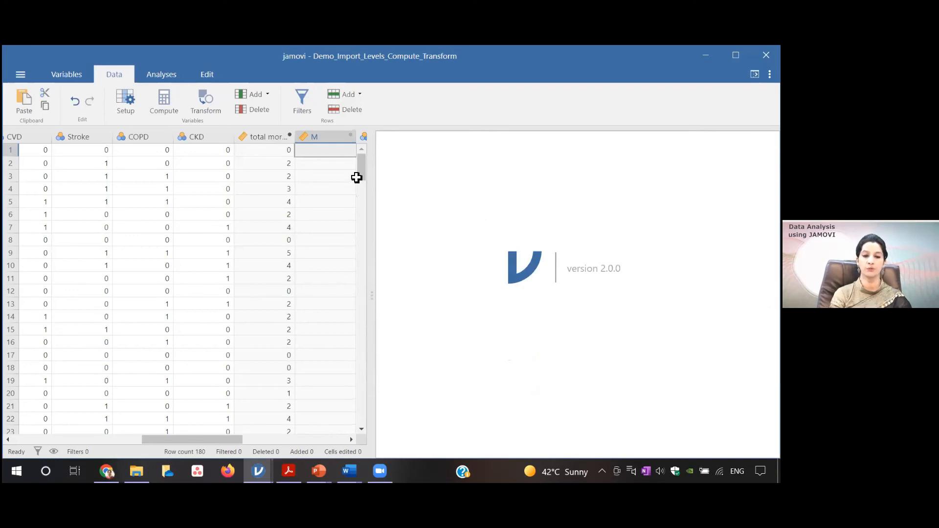
- Insert another computed variable after M and name it "age category"
{"action": "left_click", "coordinate": [162, 101]}
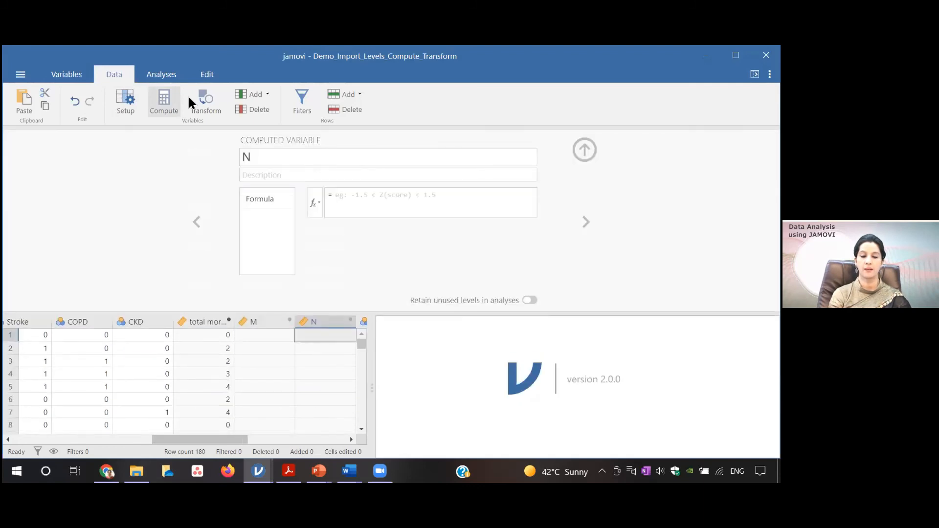
{"action": "left_click", "coordinate": [263, 158]}
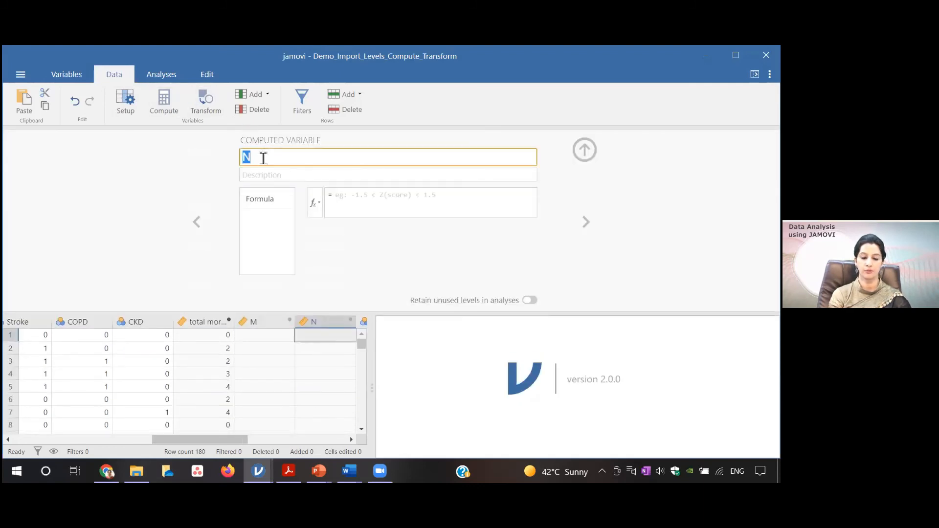
{"action": "type", "text": "agecat"}
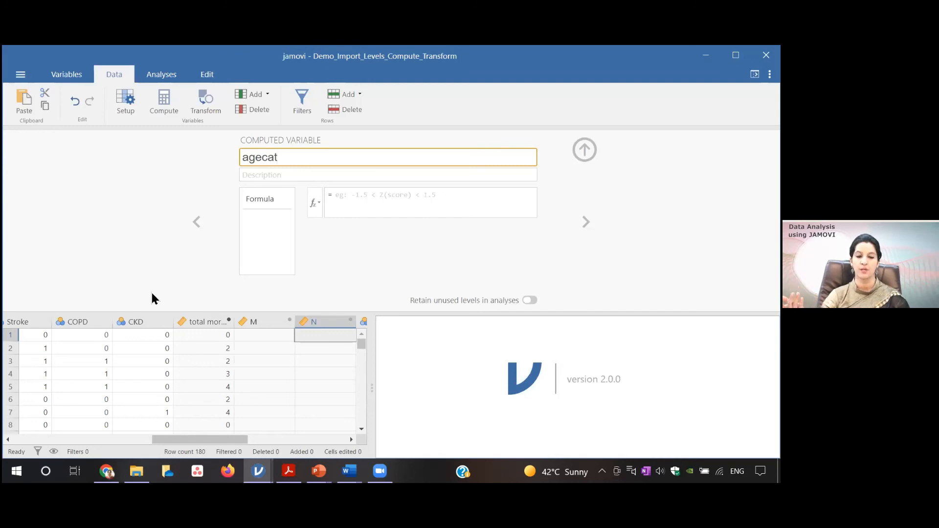
{"action": "left_click", "coordinate": [265, 161]}
{"action": "type", "text": "cat"}
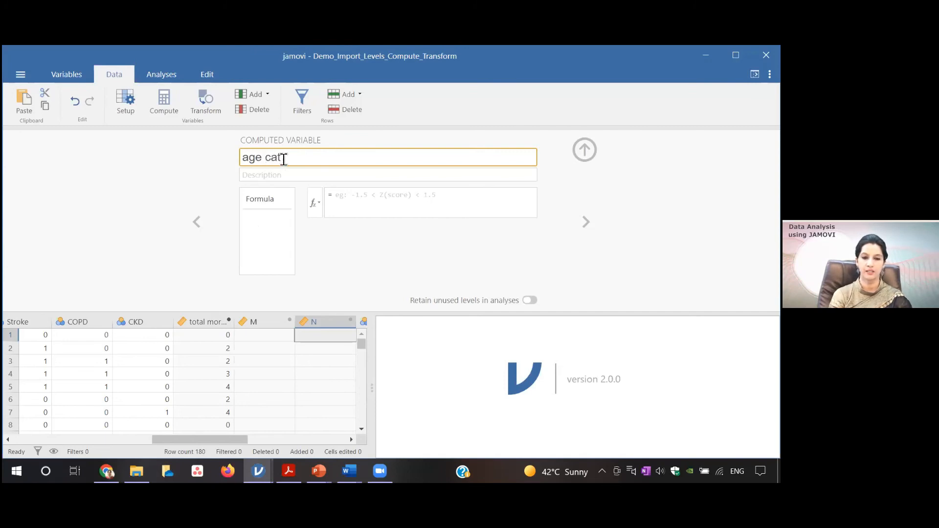
{"action": "type", "text": "egory"}
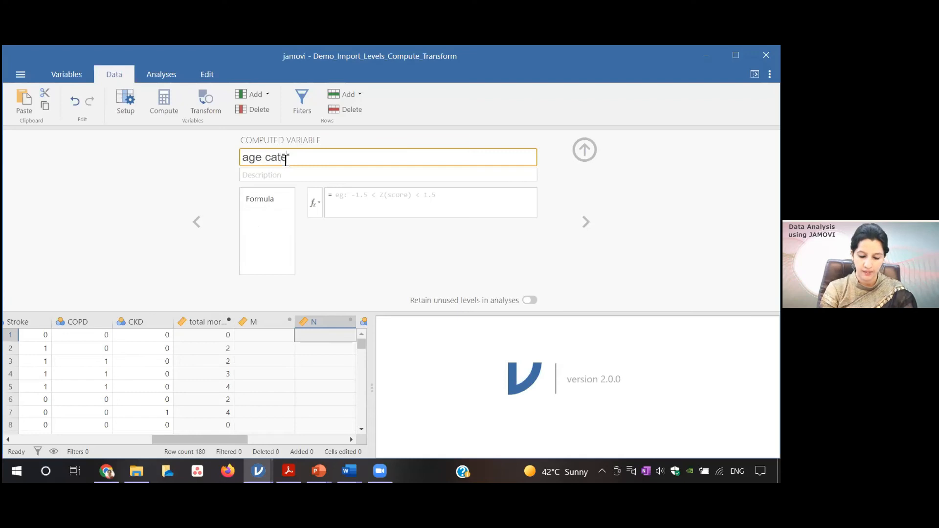
- Give the age category variable the description "age category of individual"
{"action": "left_click", "coordinate": [291, 179]}
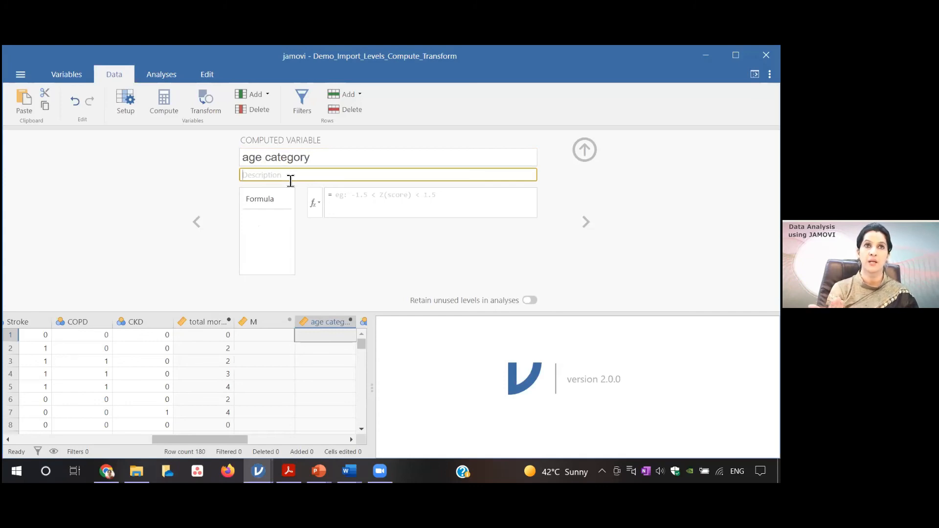
{"action": "type", "text": "age"}
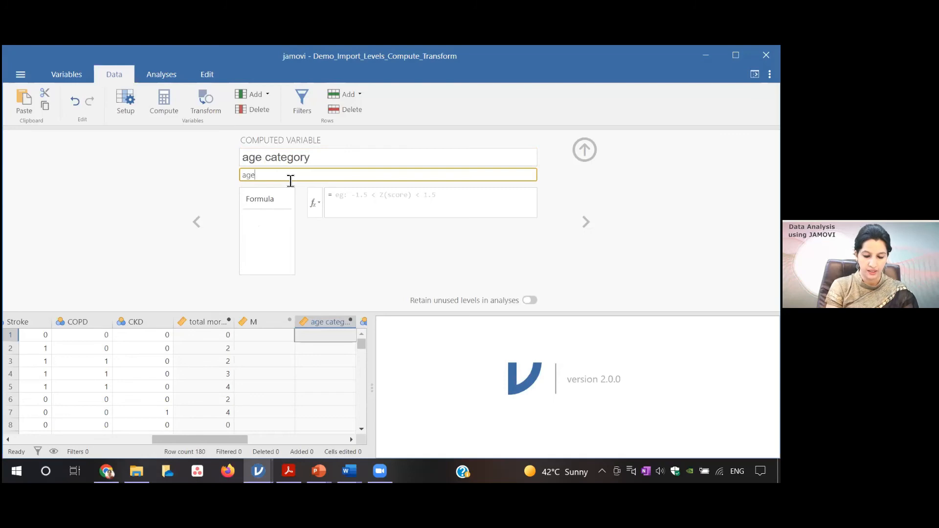
{"action": "type", "text": " category"}
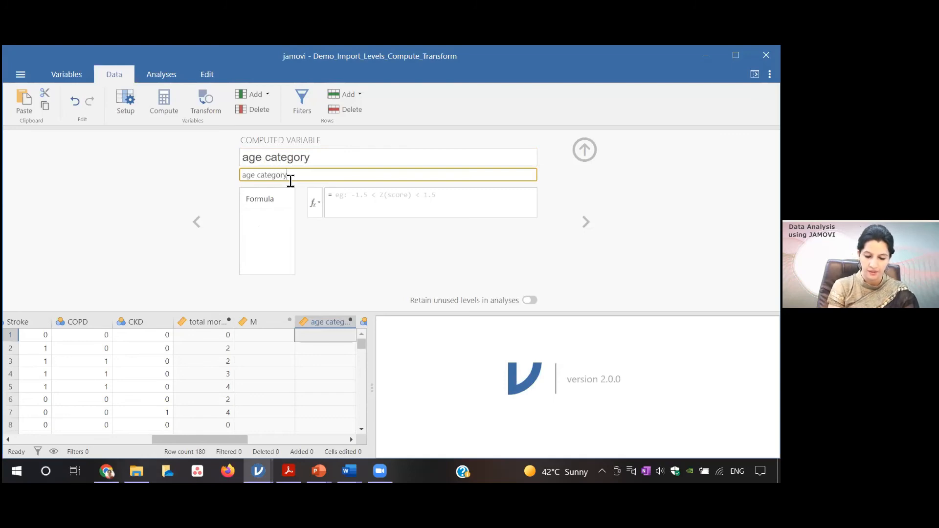
{"action": "type", "text": " of indi"}
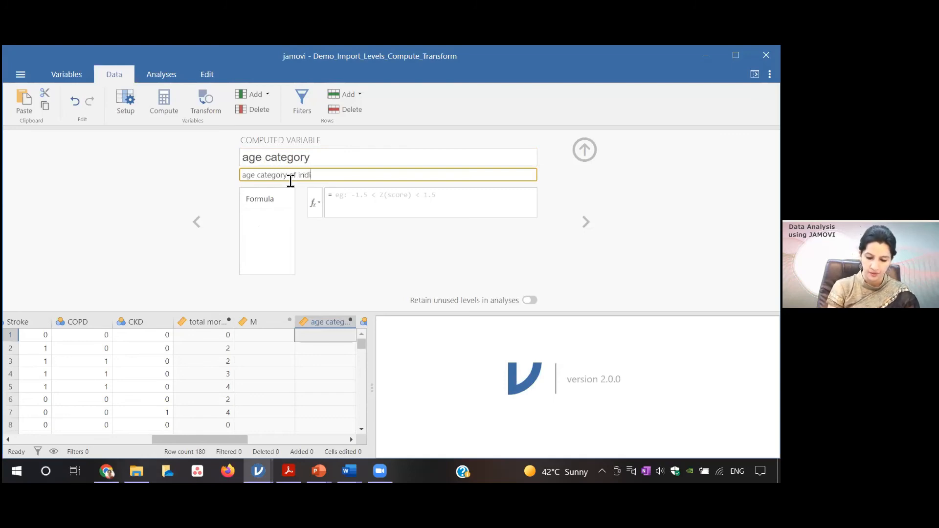
{"action": "type", "text": "vidual"}
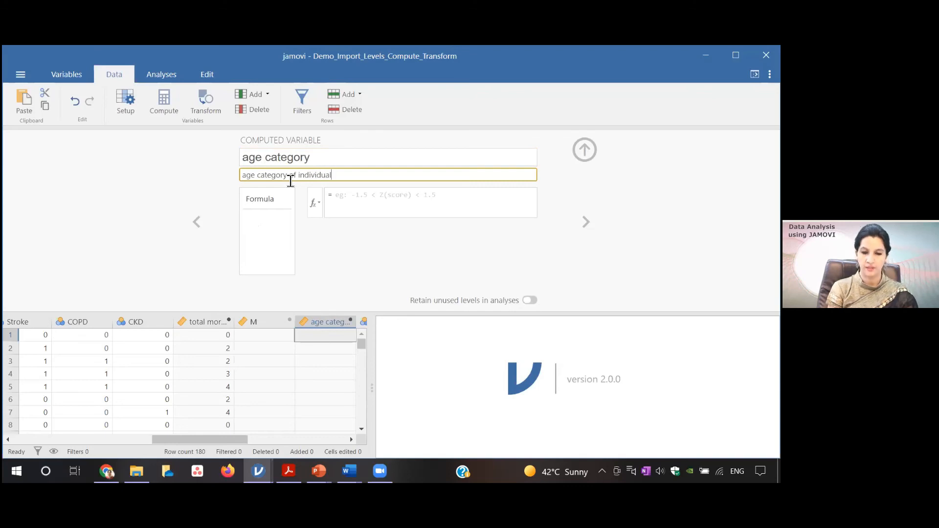
- Start the age category formula with the logical IF function
{"action": "left_click", "coordinate": [319, 202]}
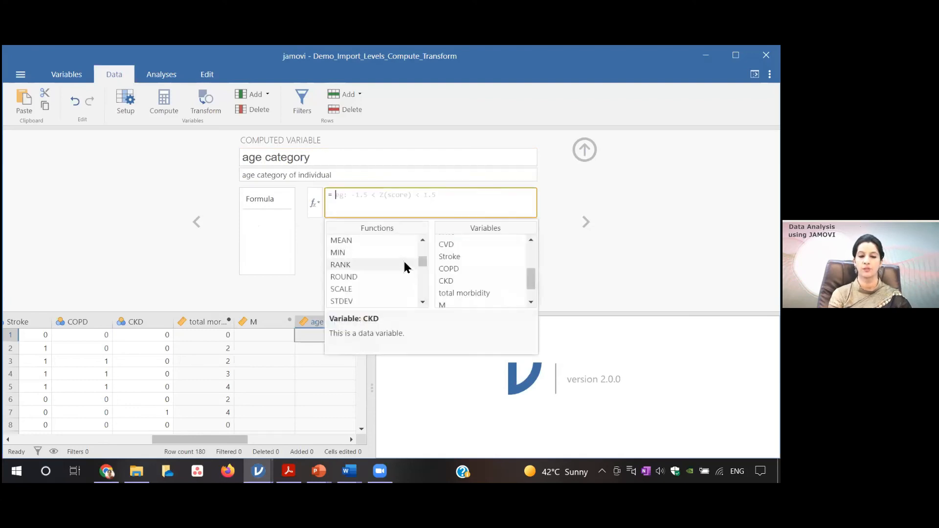
{"action": "left_click", "coordinate": [423, 302]}
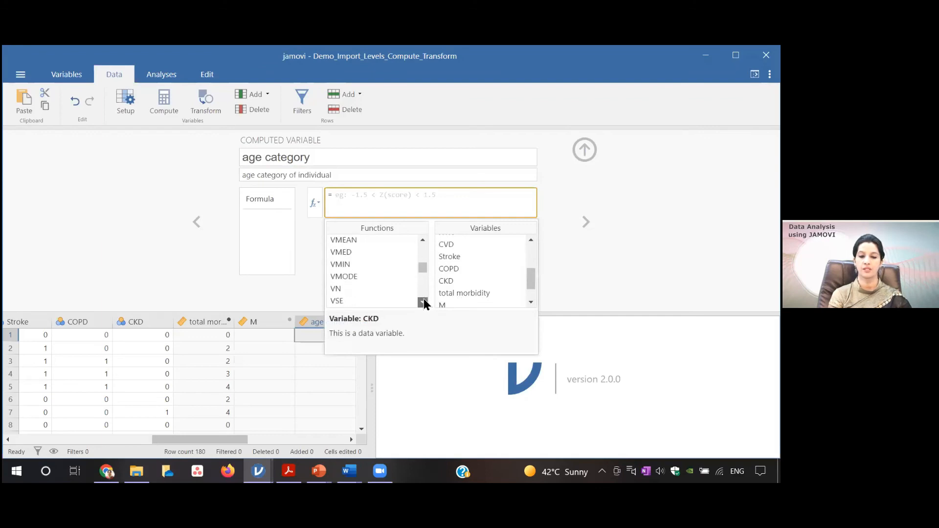
{"action": "left_click", "coordinate": [423, 302]}
{"action": "left_click", "coordinate": [423, 302]}
{"action": "left_click", "coordinate": [423, 302]}
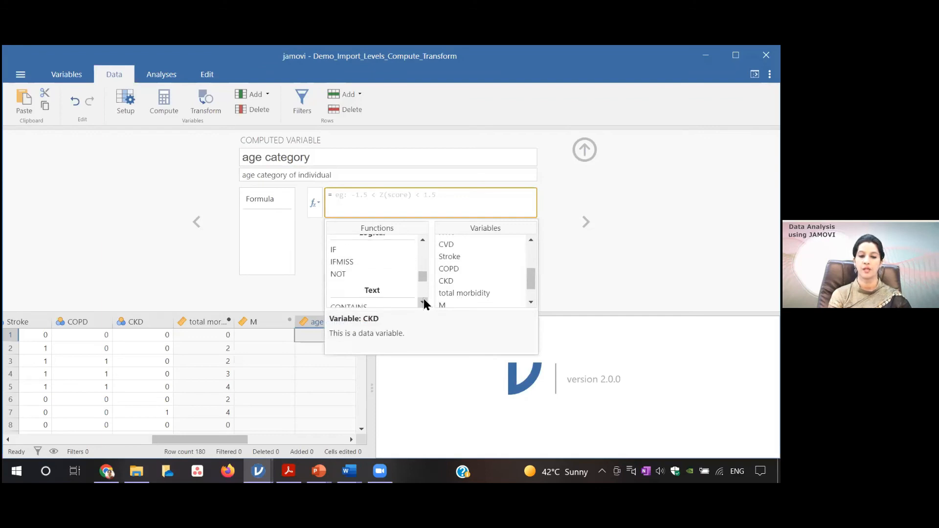
{"action": "double_click", "coordinate": [340, 250]}
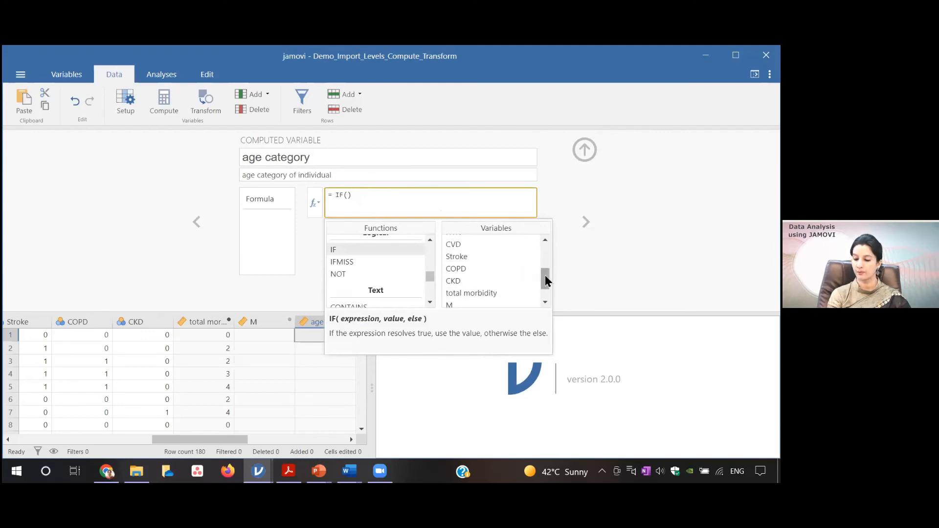
- Fill in the IF function with the condition Age<30 and the value 1, ready for an else argument
{"action": "left_click_drag", "start_coordinate": [545, 277], "coordinate": [544, 247]}
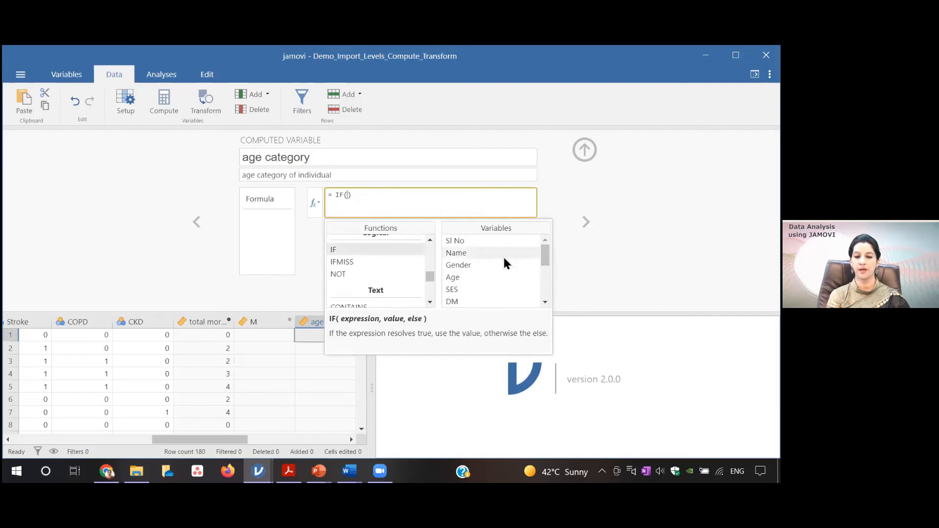
{"action": "double_click", "coordinate": [465, 278]}
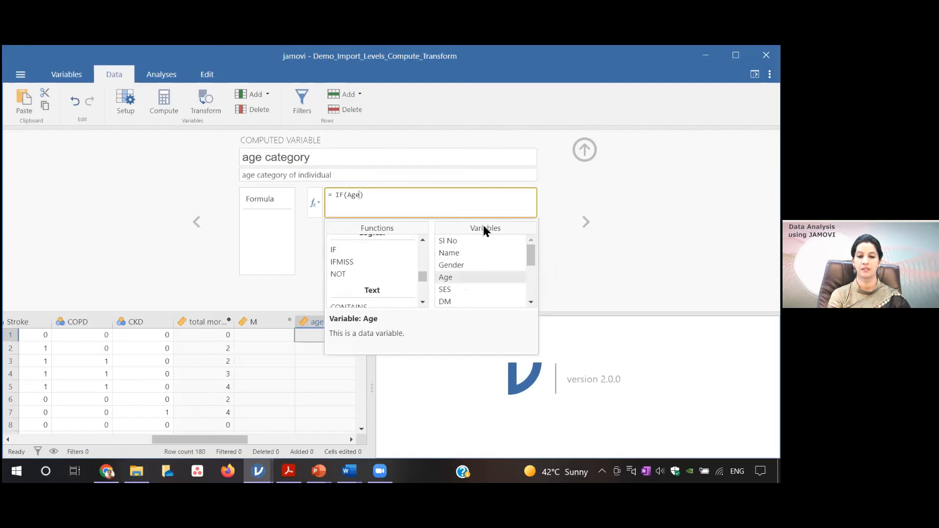
{"action": "type", "text": "<"}
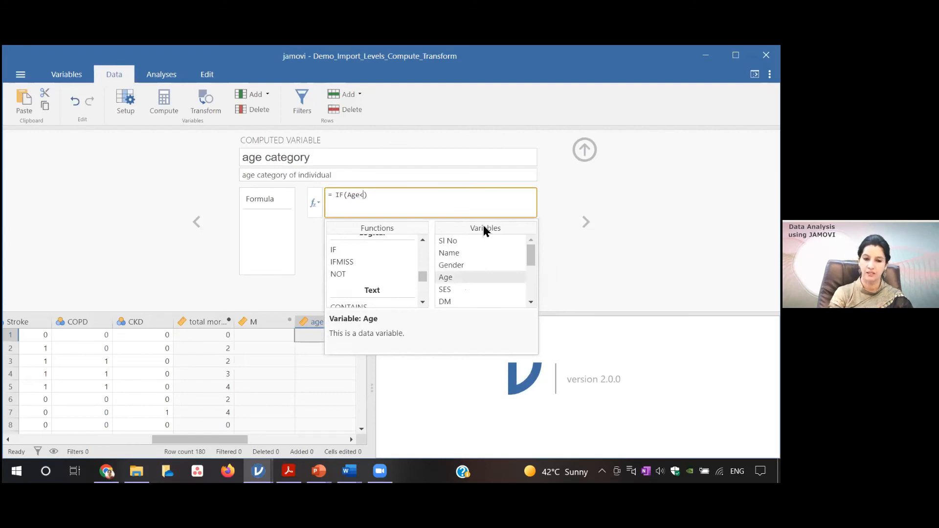
{"action": "type", "text": "30"}
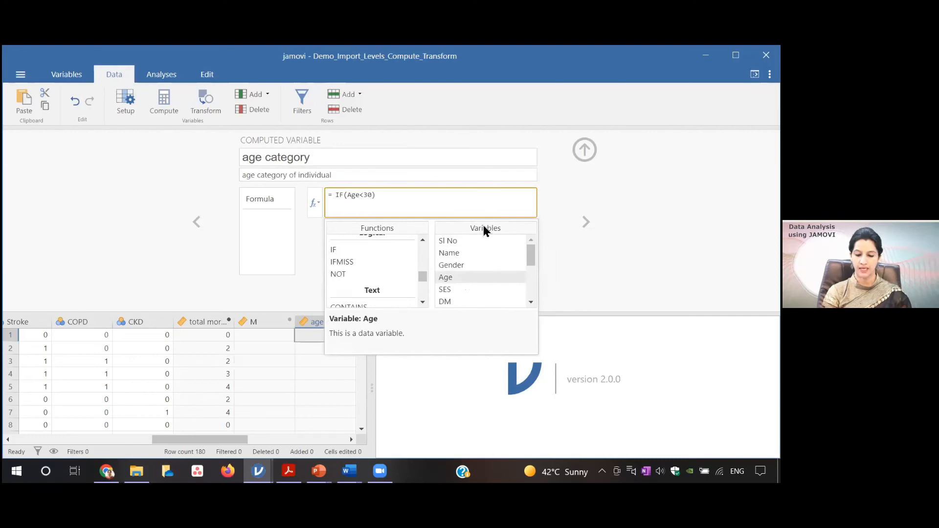
{"action": "type", "text": ","}
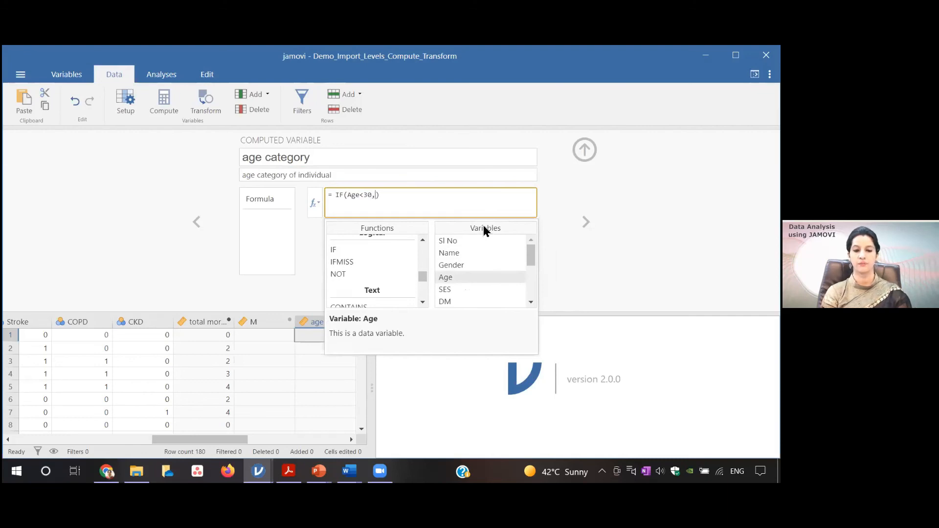
{"action": "type", "text": "1"}
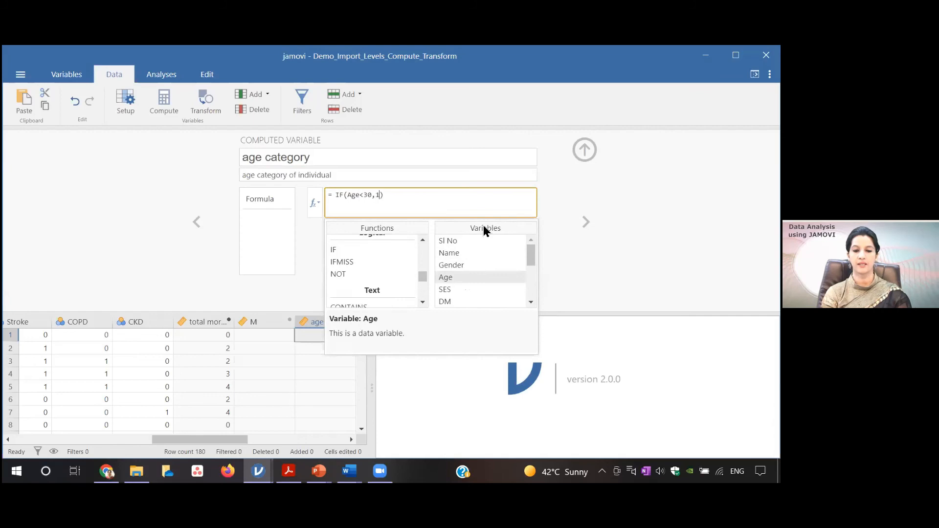
{"action": "type", "text": ","}
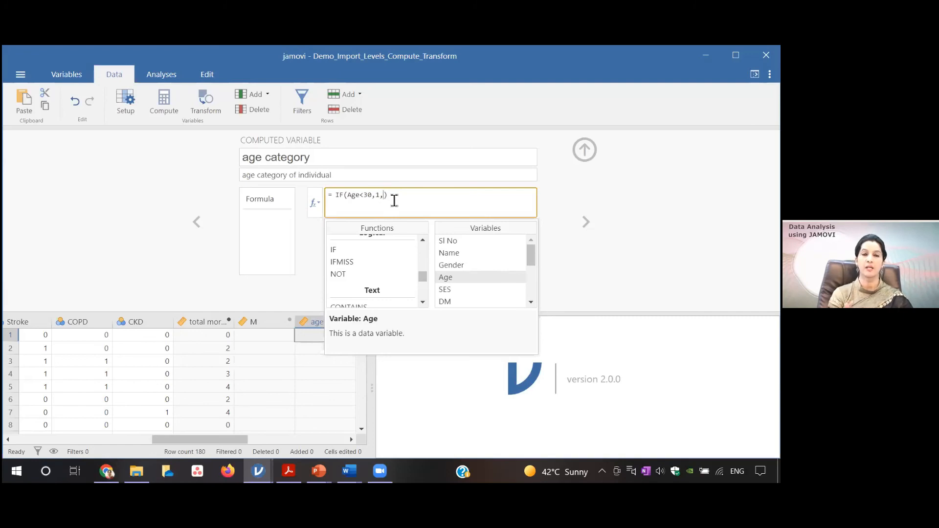
- Nest a second IF as the else argument, with the condition Age>=30 and Age<=60 and the value 2
{"action": "double_click", "coordinate": [353, 248]}
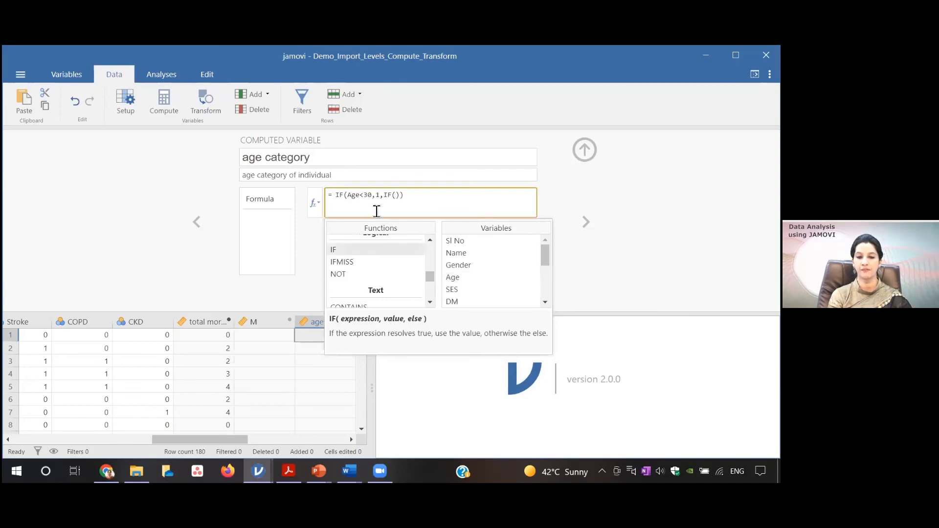
{"action": "double_click", "coordinate": [459, 277]}
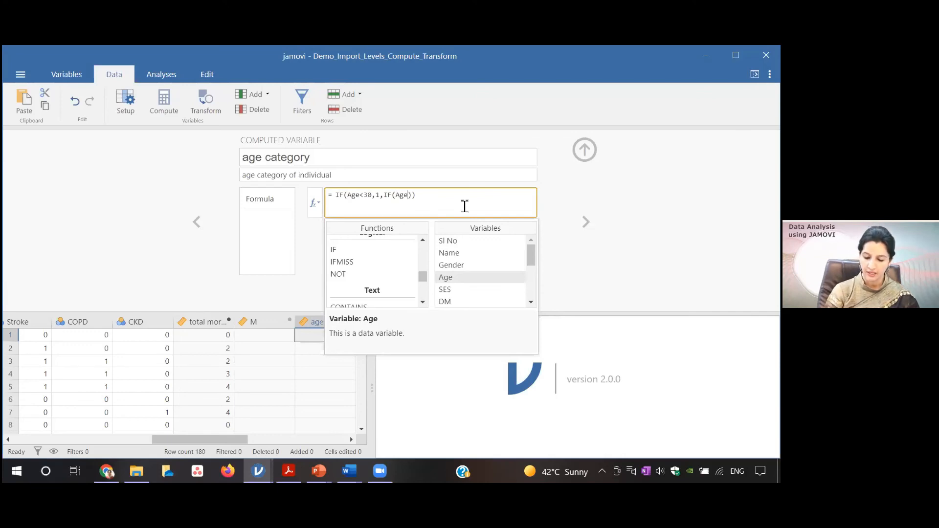
{"action": "type", "text": ">="}
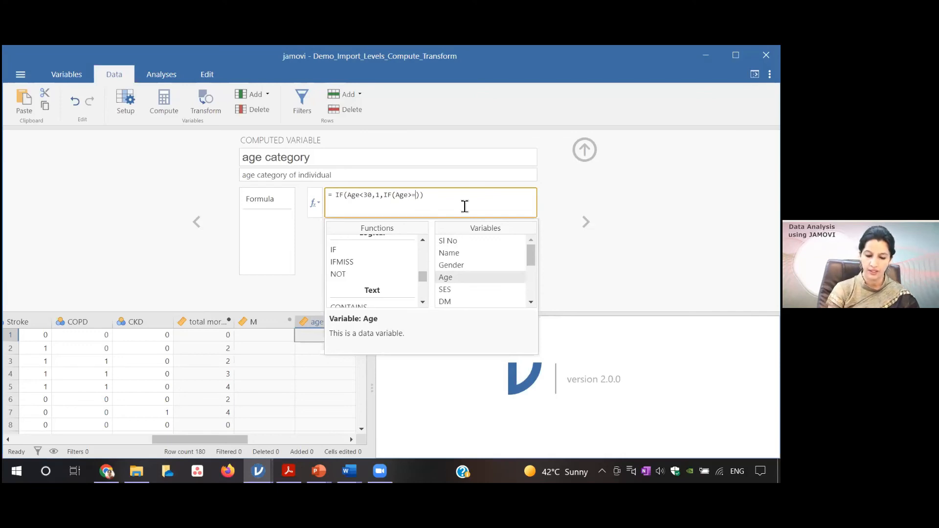
{"action": "type", "text": "30 and"}
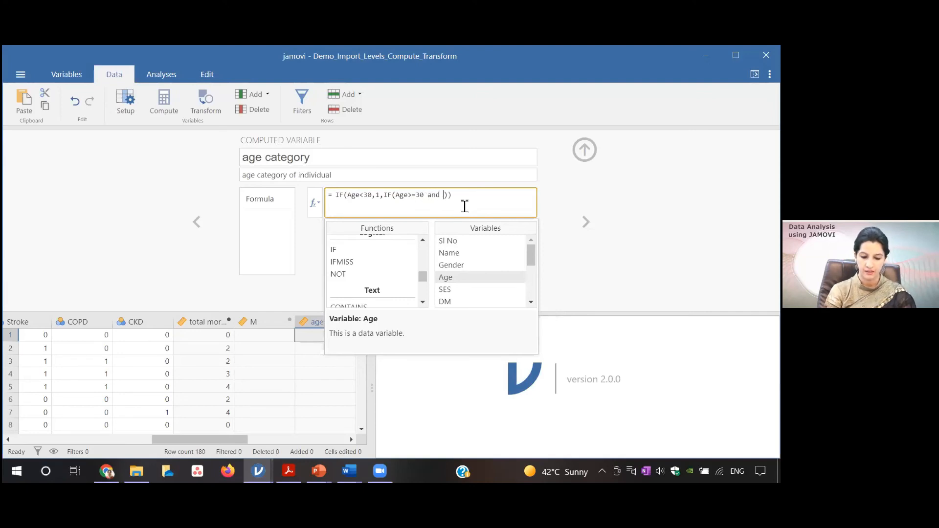
{"action": "double_click", "coordinate": [456, 278]}
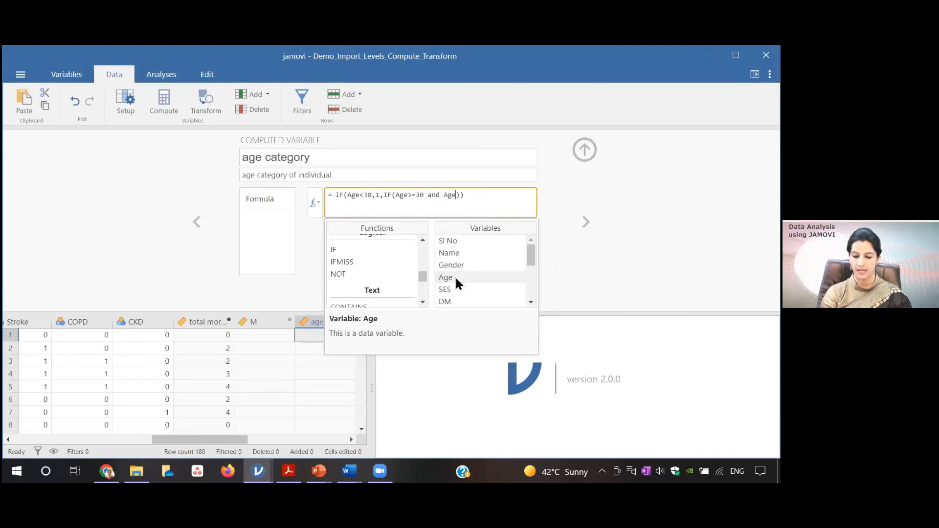
{"action": "type", "text": "<"}
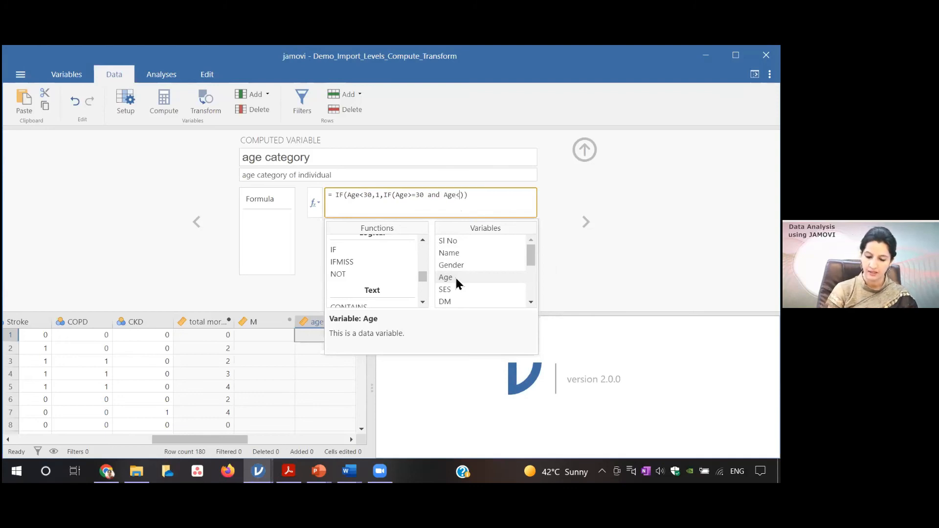
{"action": "type", "text": "=6"}
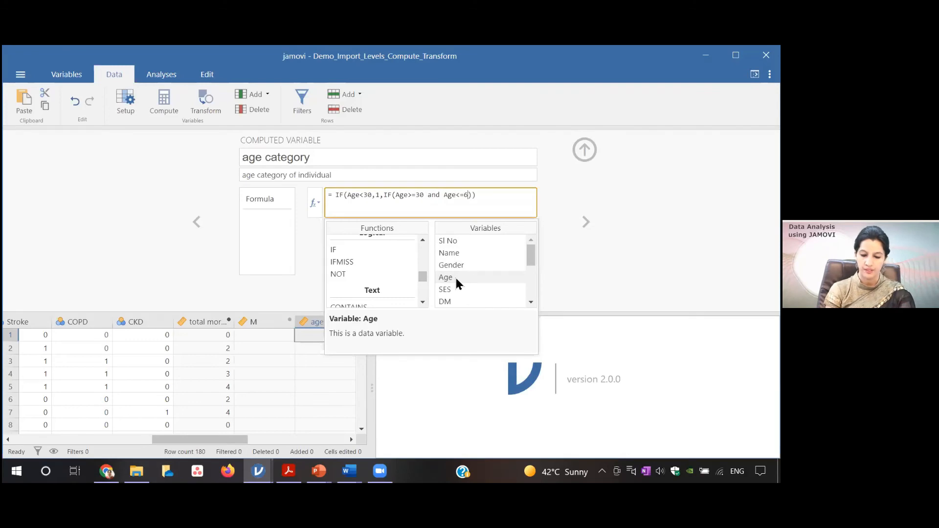
{"action": "type", "text": "0"}
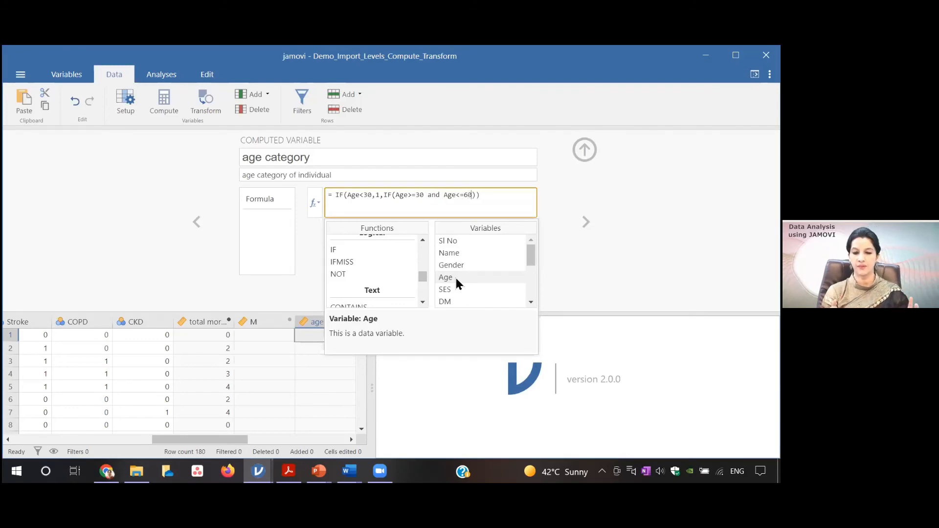
{"action": "type", "text": ",2,"}
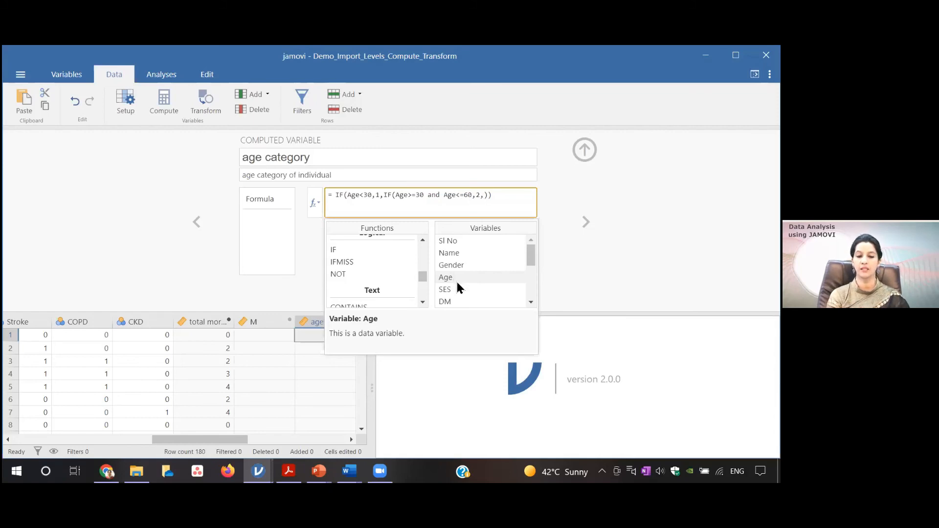
- Nest a third IF with the condition Age>60 and the value 3, and apply the age category formula
{"action": "double_click", "coordinate": [341, 250]}
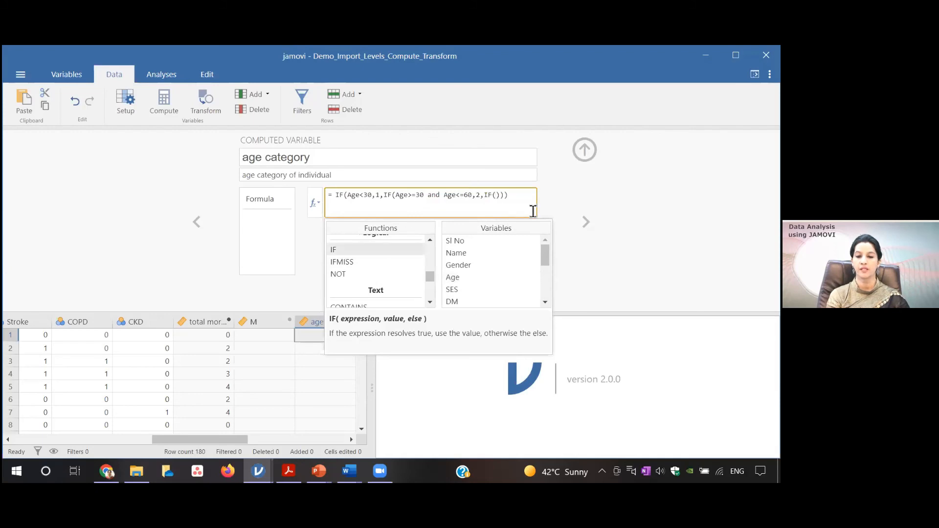
{"action": "type", "text": ">"}
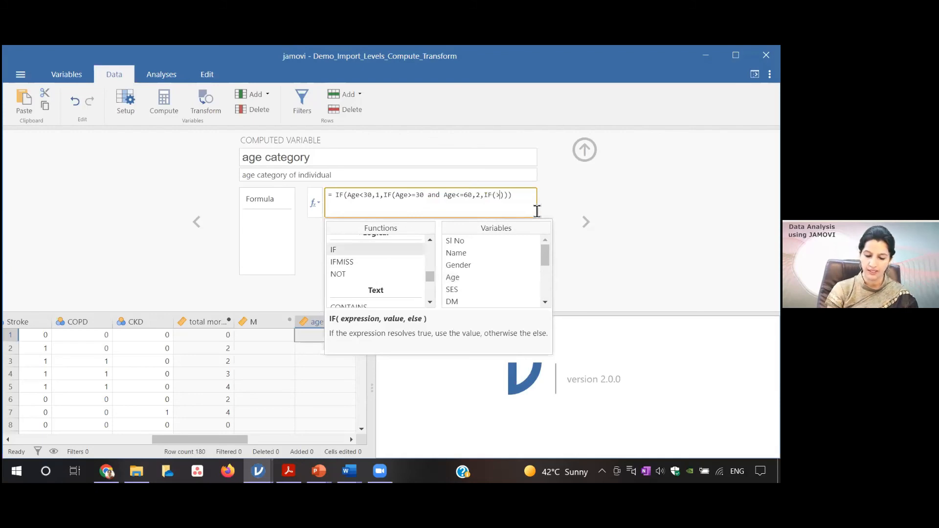
{"action": "type", "text": "60,3"}
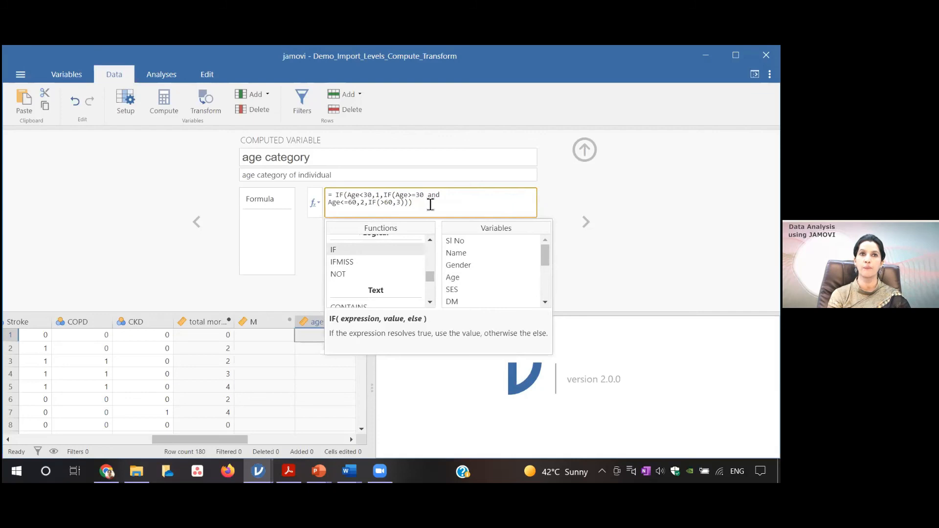
{"action": "key", "text": "Return"}
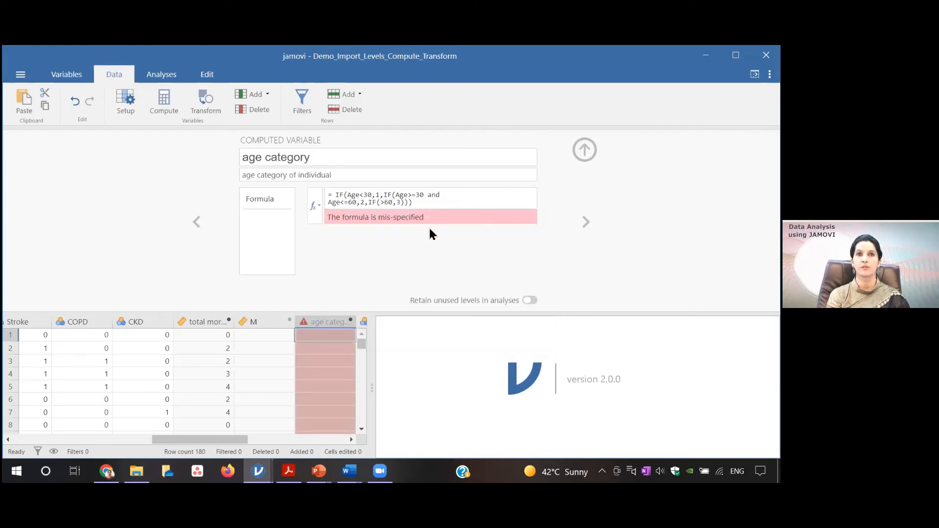
{"action": "left_click", "coordinate": [431, 199]}
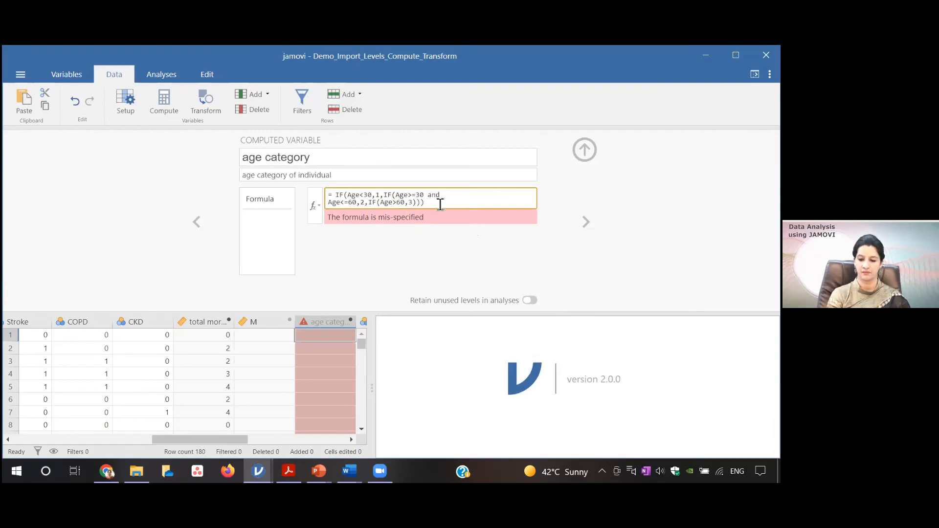
{"action": "key", "text": "Return"}
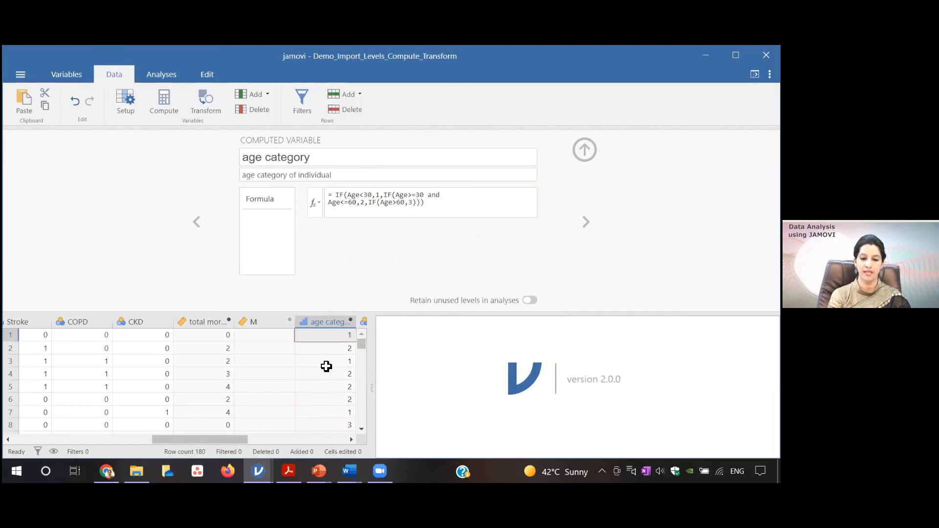
- Close the variable editor and compare the Age values with the computed age category, using row 6 as an example
{"action": "left_click_drag", "start_coordinate": [241, 440], "coordinate": [264, 440]}
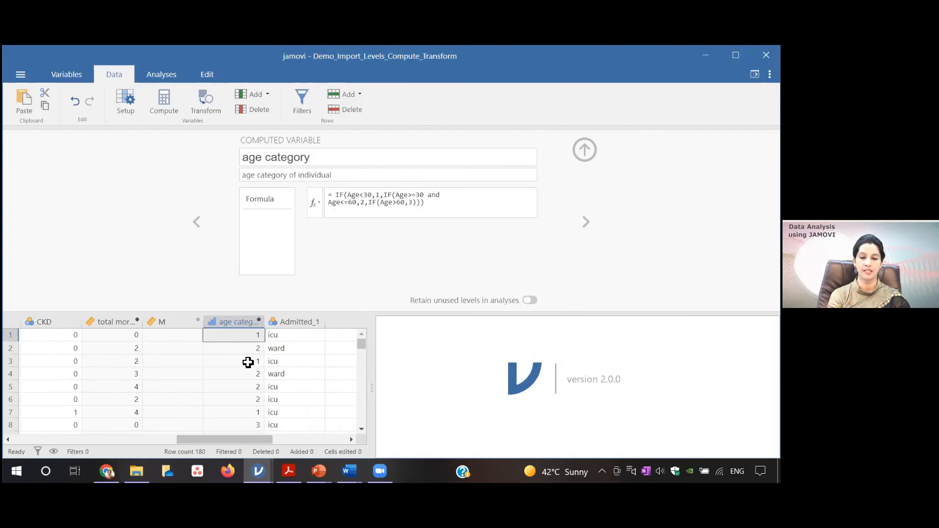
{"action": "left_click", "coordinate": [584, 150]}
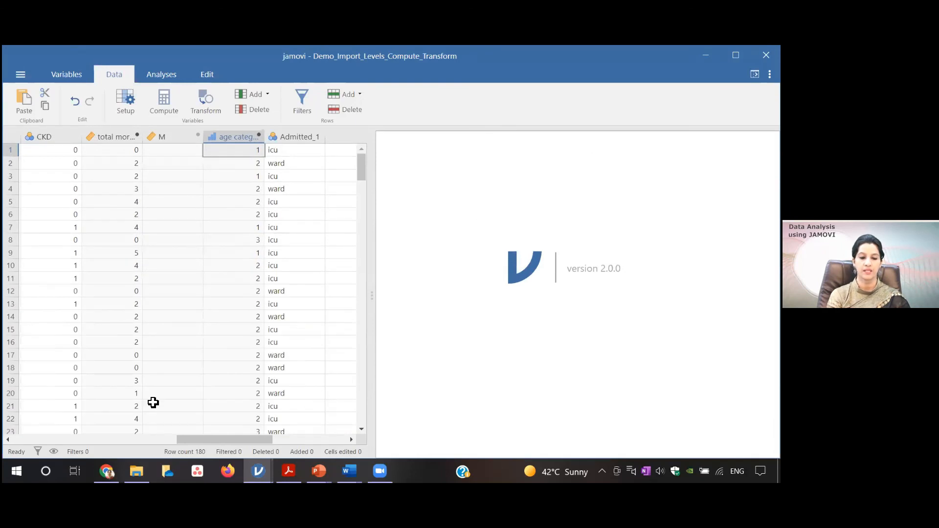
{"action": "left_click_drag", "start_coordinate": [202, 438], "coordinate": [36, 435]}
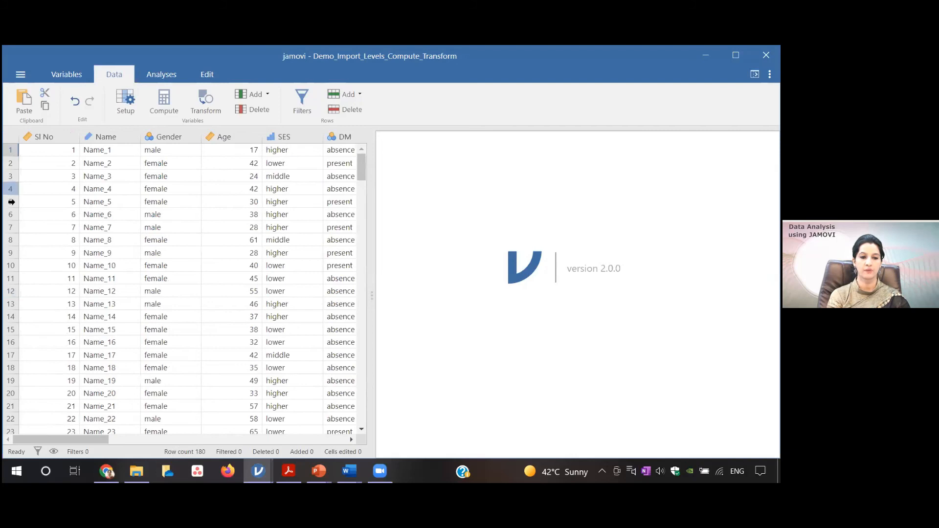
{"action": "left_click", "coordinate": [11, 214]}
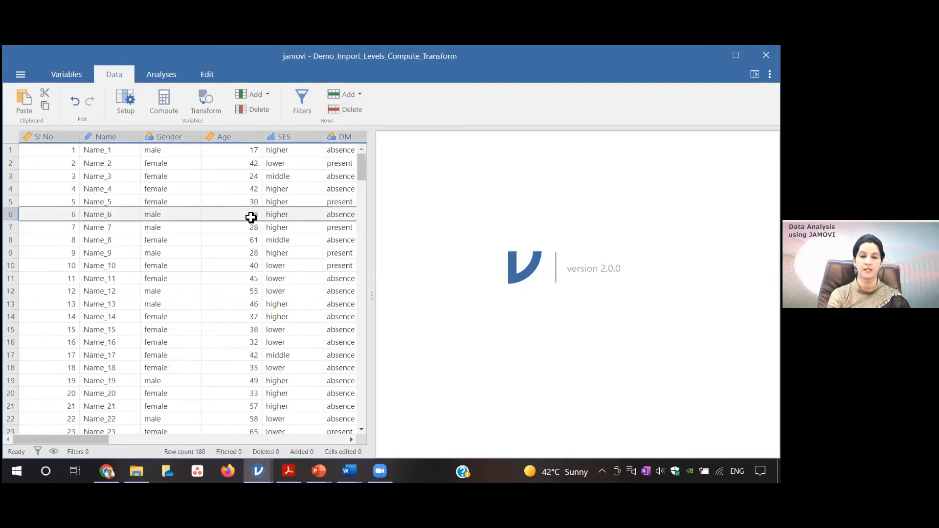
{"action": "left_click_drag", "start_coordinate": [97, 438], "coordinate": [226, 424]}
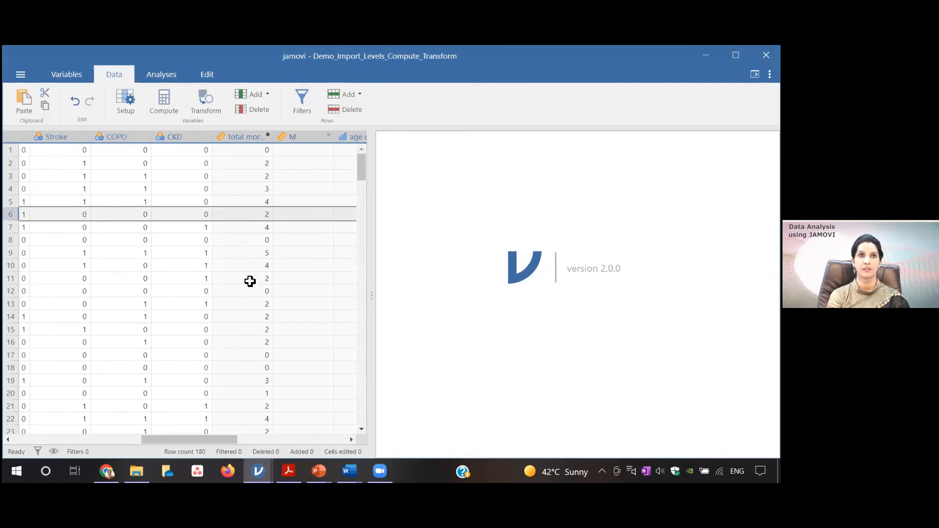
{"action": "left_click_drag", "start_coordinate": [211, 437], "coordinate": [245, 438]}
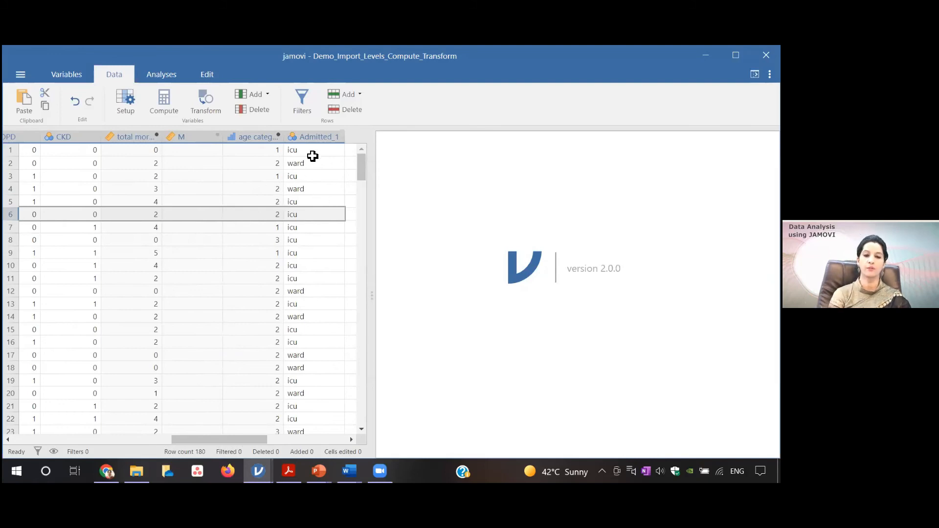
- Review the age category formula and the settings of variable M, and close the variable editor
{"action": "double_click", "coordinate": [272, 136]}
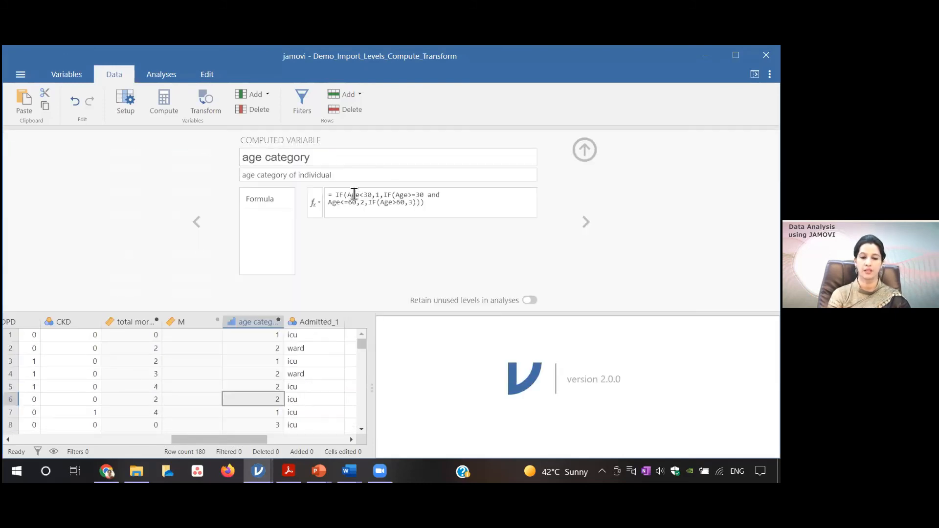
{"action": "left_click", "coordinate": [194, 222]}
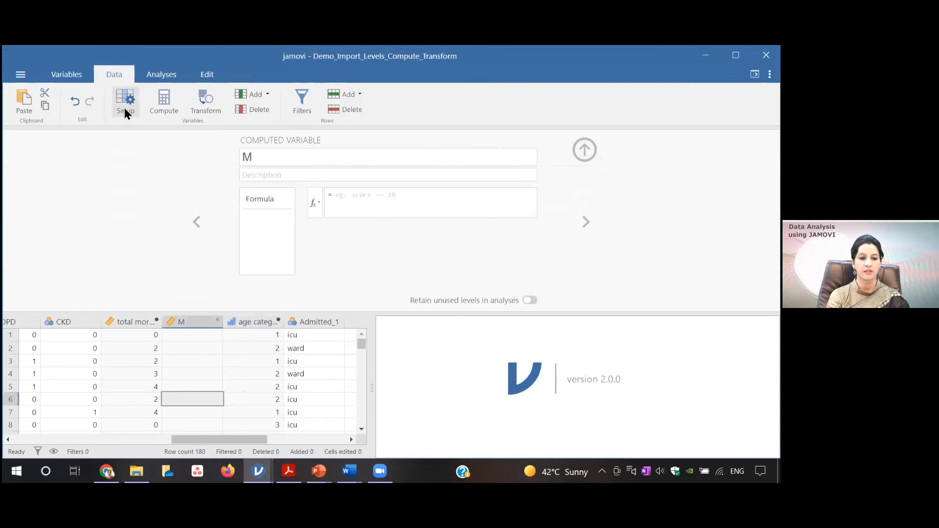
{"action": "left_click", "coordinate": [125, 111]}
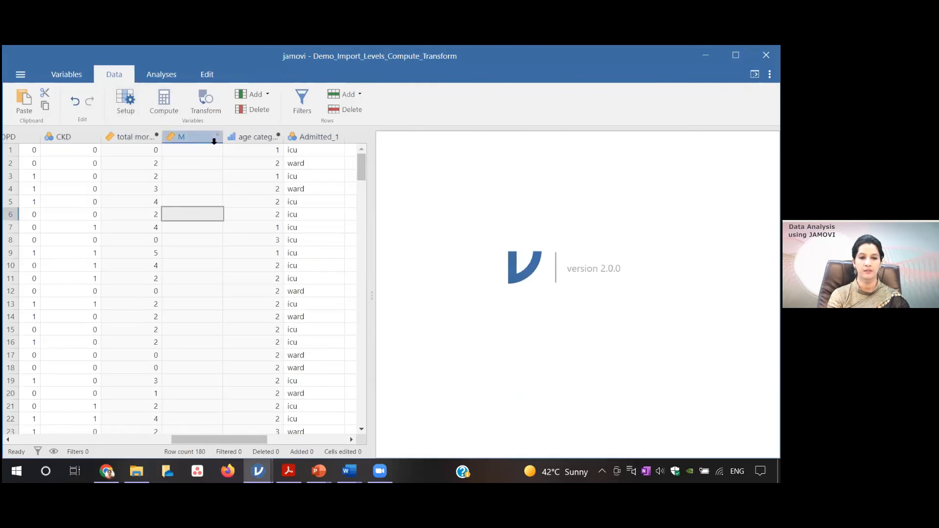
- Examine the nested IF formula of the age category variable in its setup, and close the editor
{"action": "left_click", "coordinate": [260, 138]}
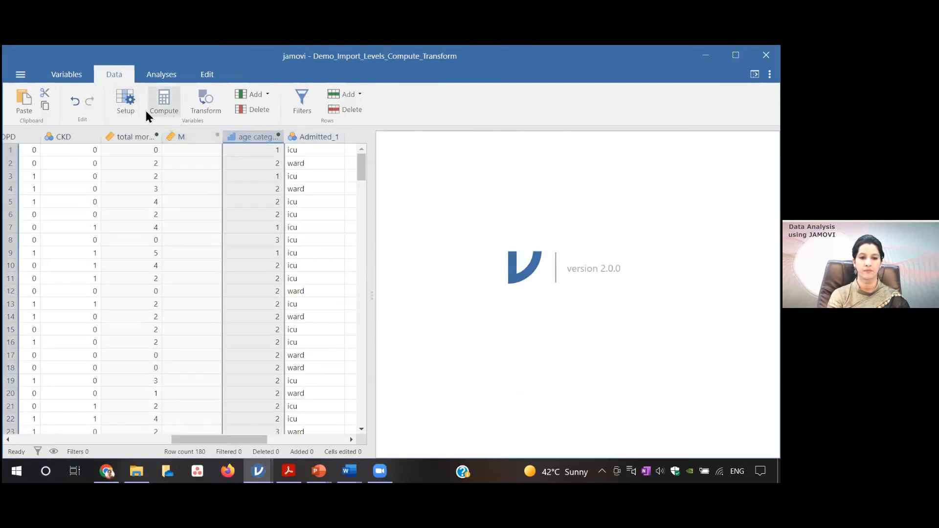
{"action": "left_click", "coordinate": [125, 108]}
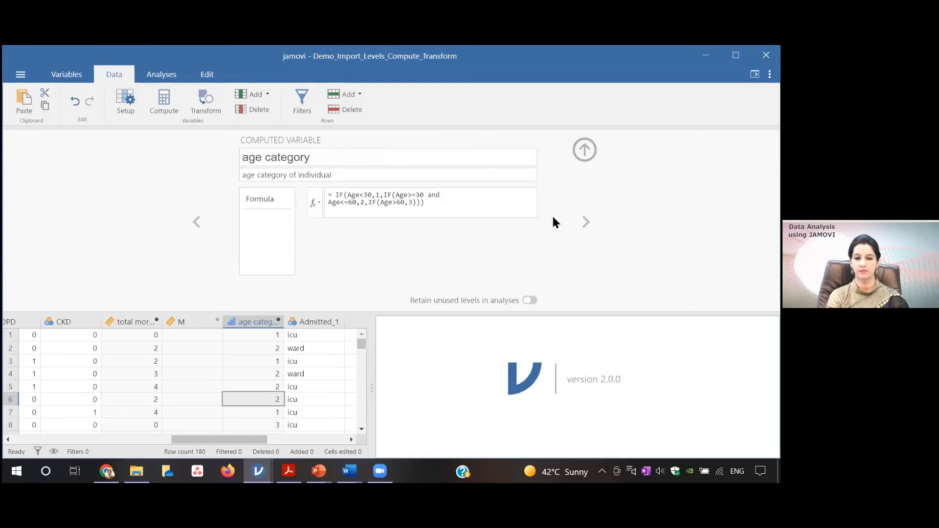
{"action": "left_click", "coordinate": [584, 150]}
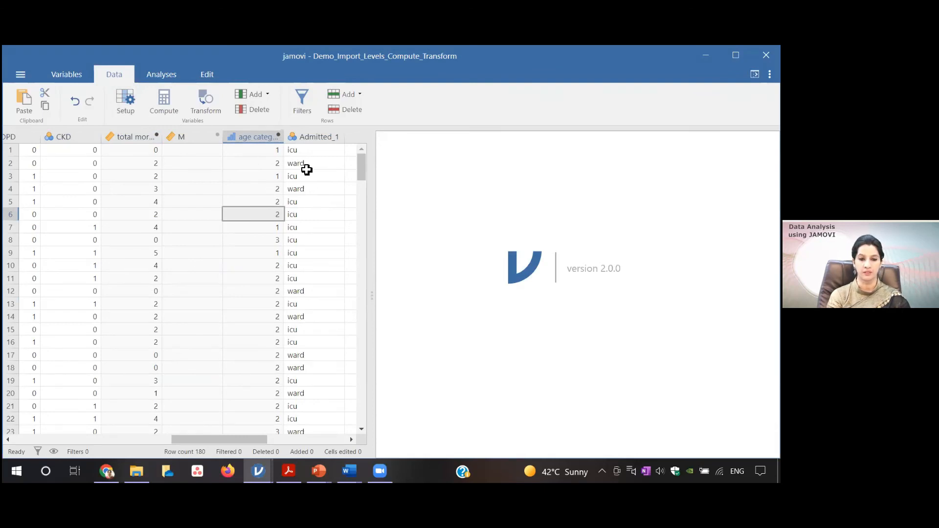
- Add a new computed variable after age category and name it "comorbidity category"
{"action": "left_click_drag", "start_coordinate": [236, 439], "coordinate": [253, 439]}
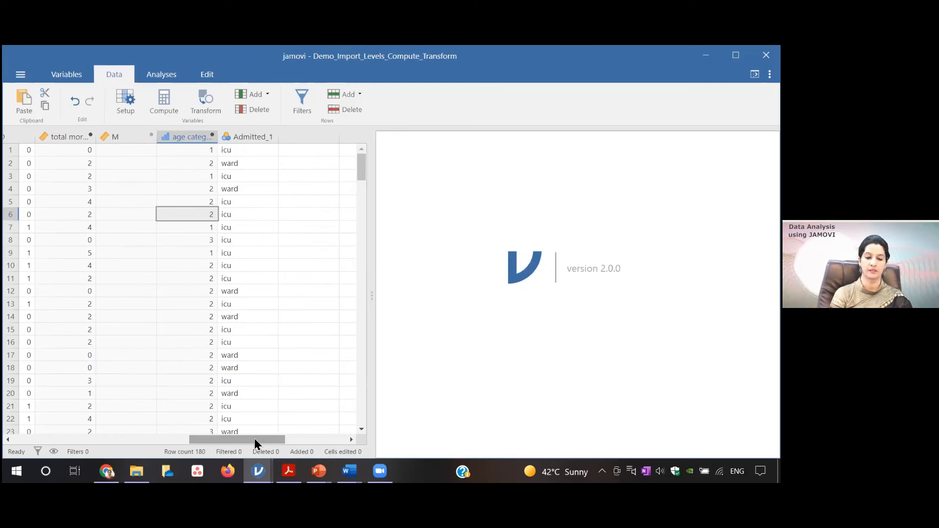
{"action": "left_click", "coordinate": [166, 107]}
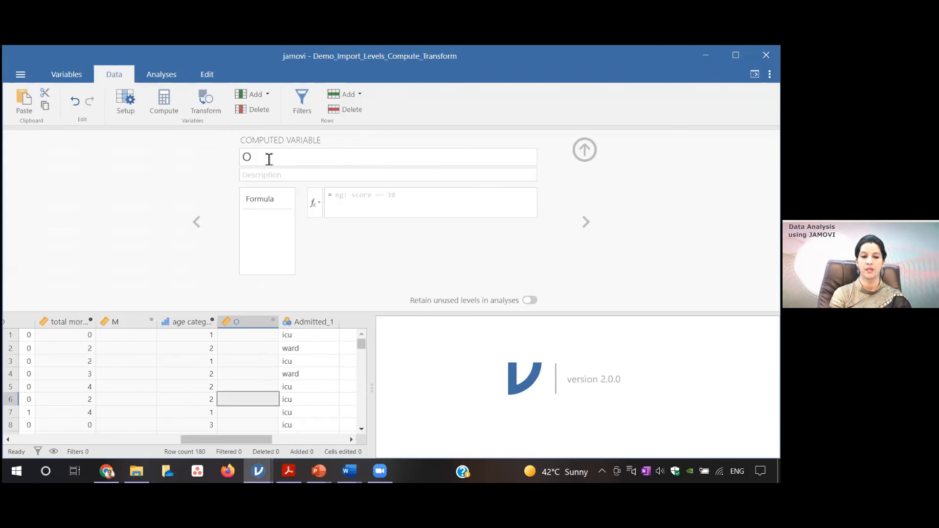
{"action": "left_click", "coordinate": [269, 158]}
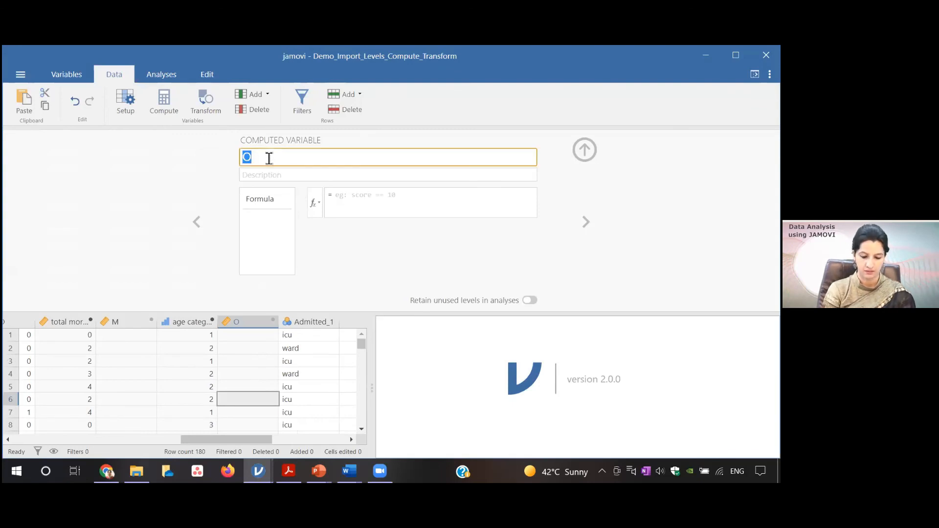
{"action": "type", "text": "como"}
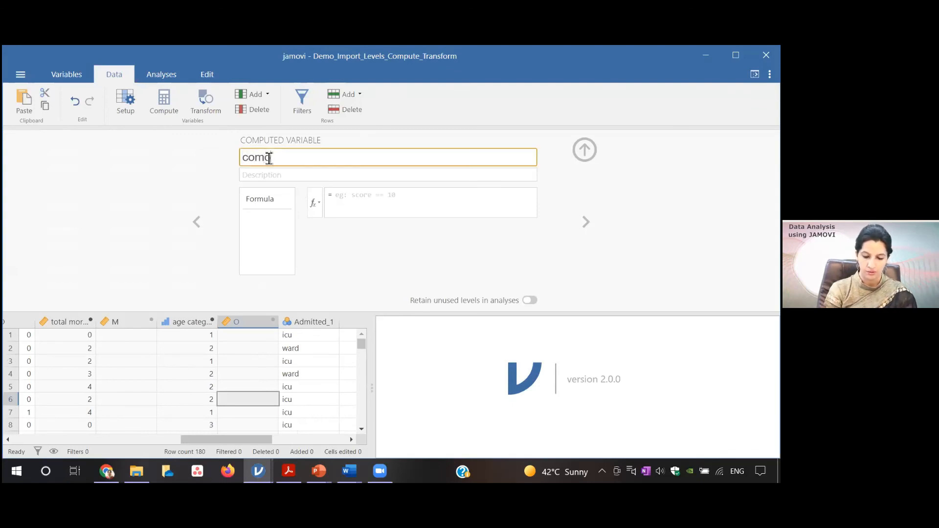
{"action": "type", "text": "rbidity "}
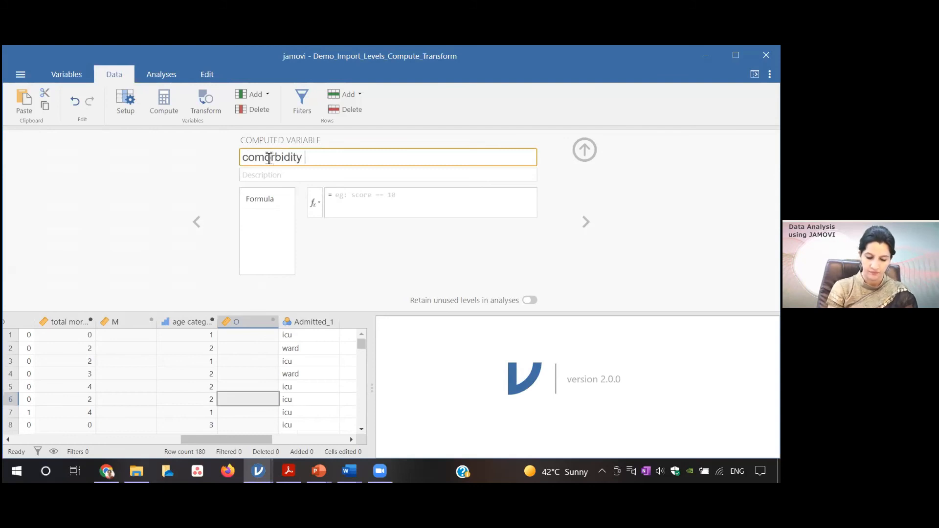
{"action": "type", "text": "categ"}
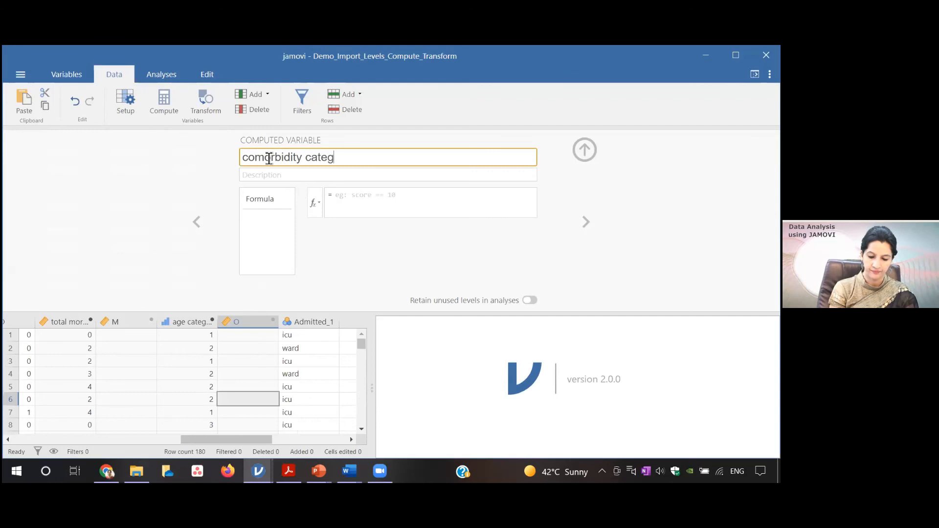
{"action": "type", "text": "ort"}
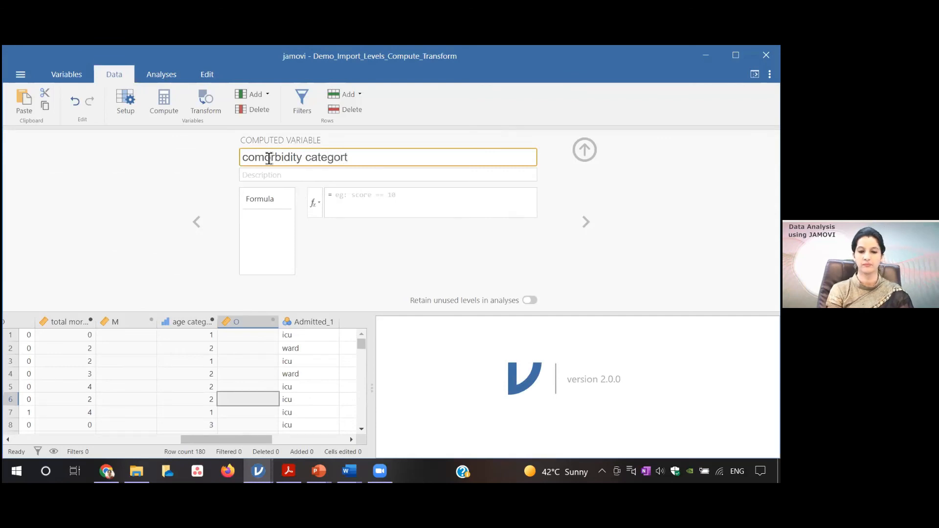
{"action": "key", "text": "BackSpace"}
{"action": "type", "text": "y"}
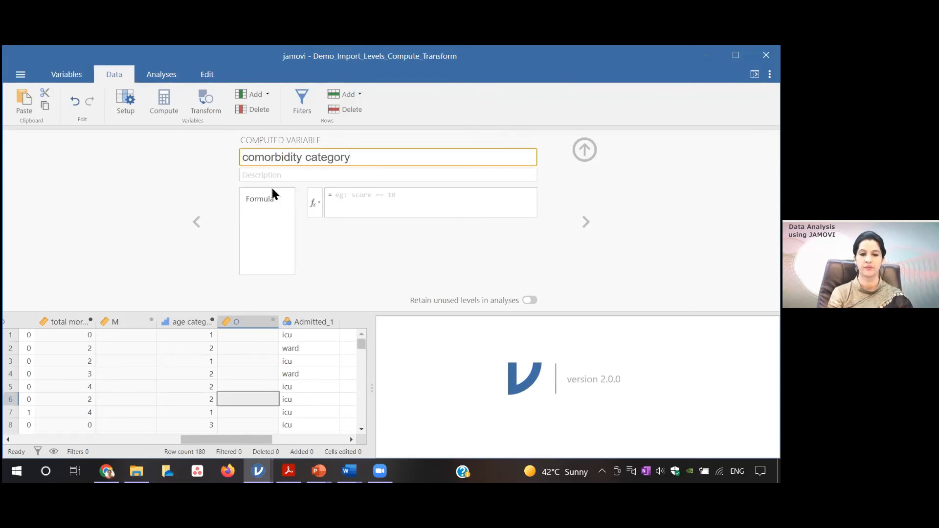
- Start the comorbidity category formula with an IF function using the condition `total morbidity`==0 and the value 0
{"action": "left_click", "coordinate": [317, 202]}
{"action": "left_click_drag", "start_coordinate": [419, 247], "coordinate": [421, 272]}
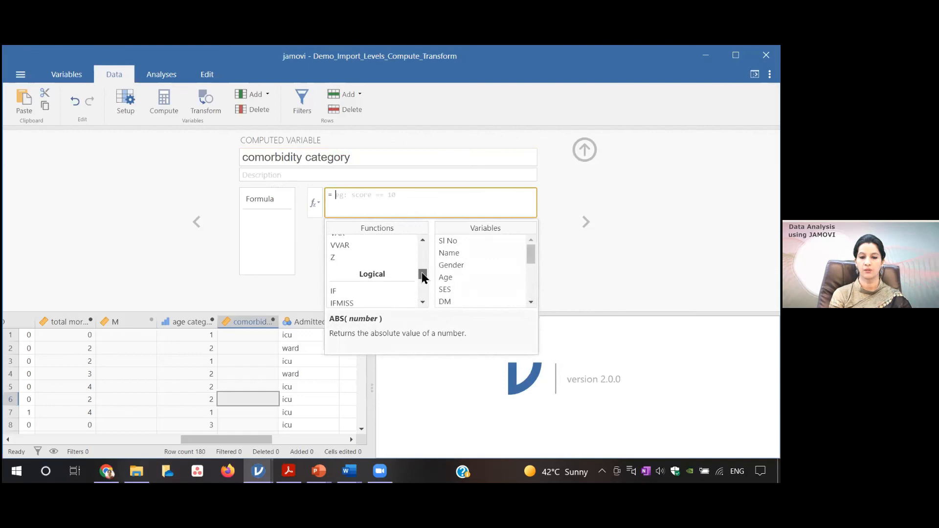
{"action": "double_click", "coordinate": [372, 291]}
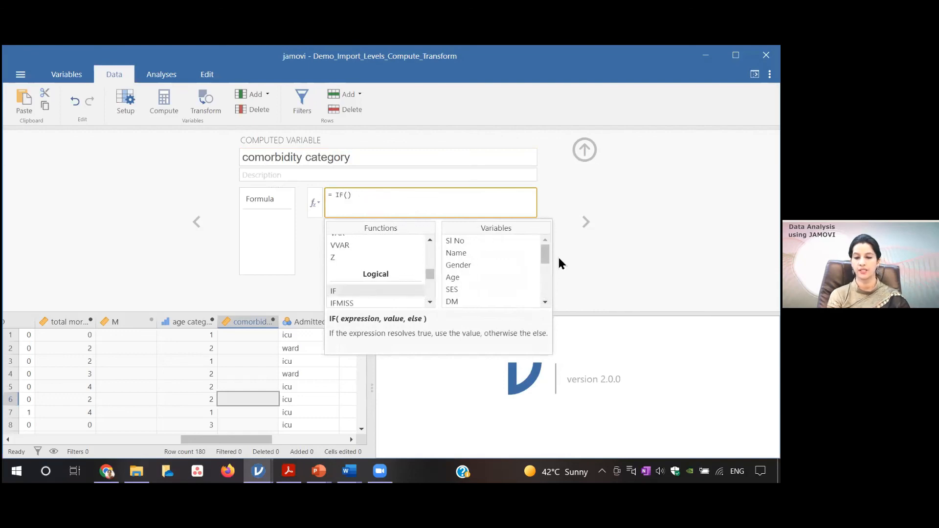
{"action": "left_click_drag", "start_coordinate": [547, 255], "coordinate": [546, 282]}
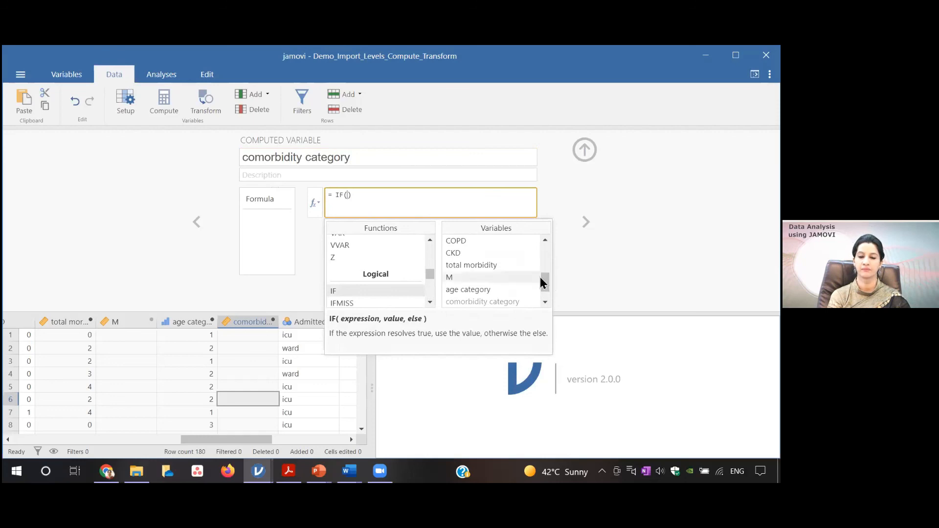
{"action": "left_click", "coordinate": [493, 266]}
{"action": "double_click", "coordinate": [494, 266]}
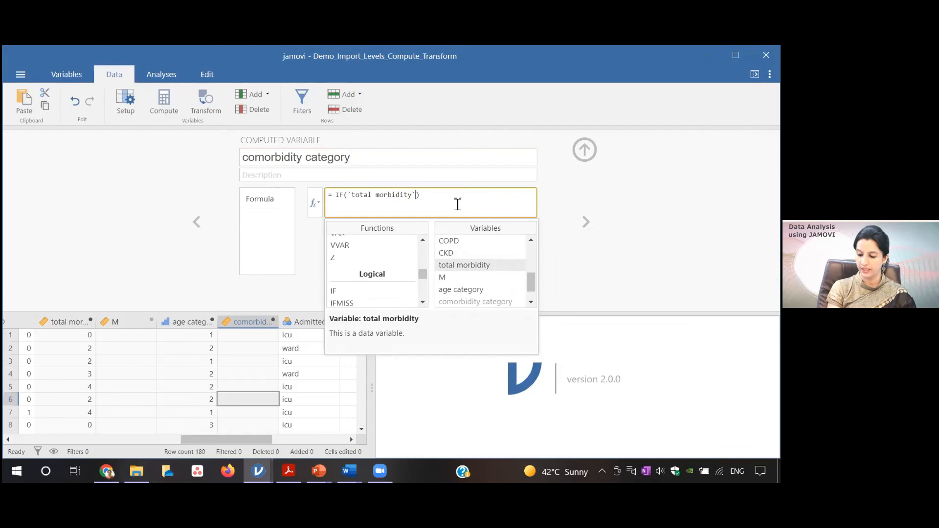
{"action": "type", "text": "="}
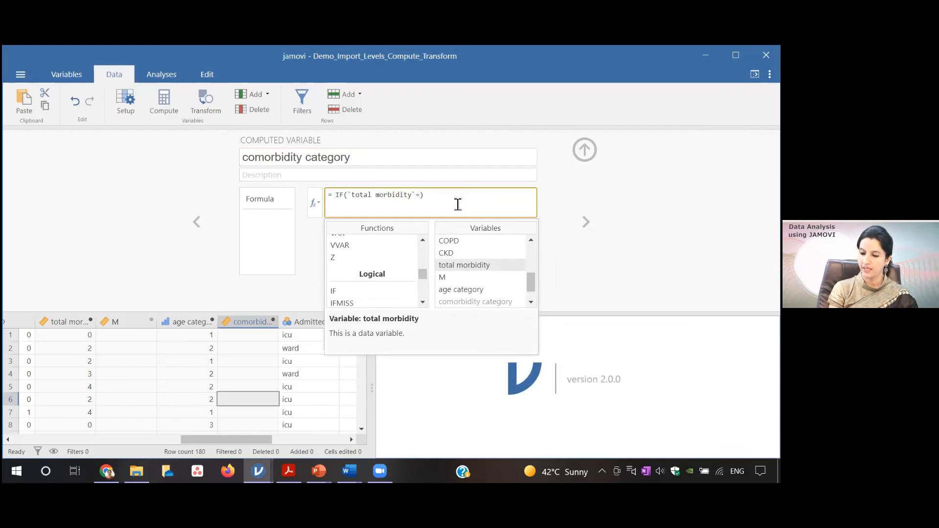
{"action": "type", "text": "="}
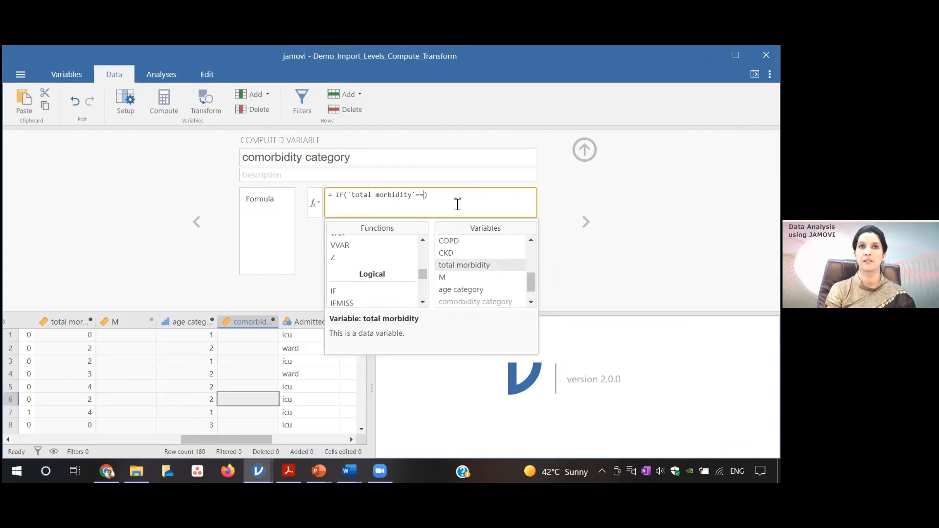
{"action": "type", "text": "0"}
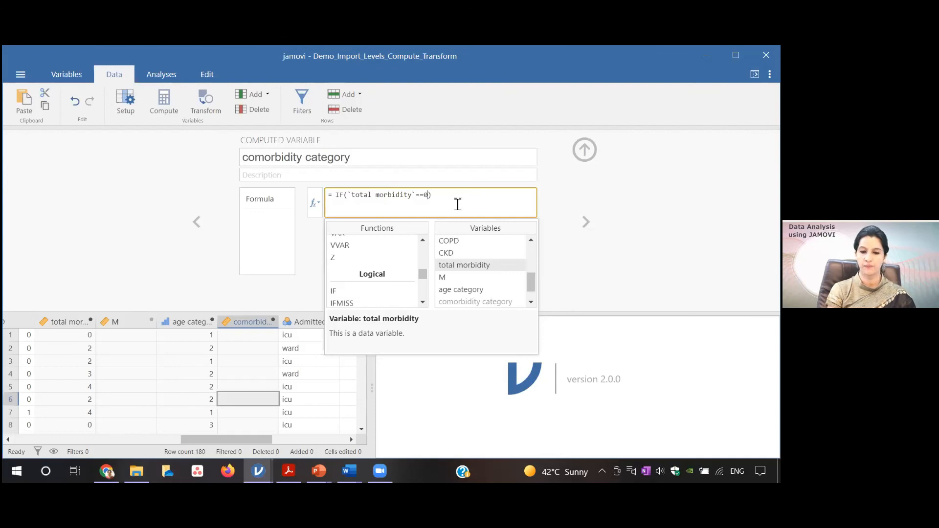
{"action": "type", "text": ","}
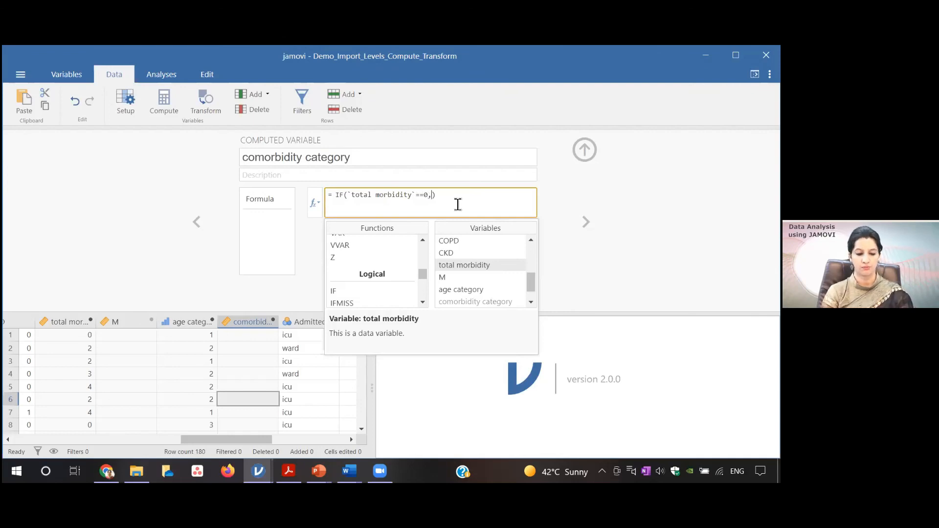
{"action": "type", "text": "0"}
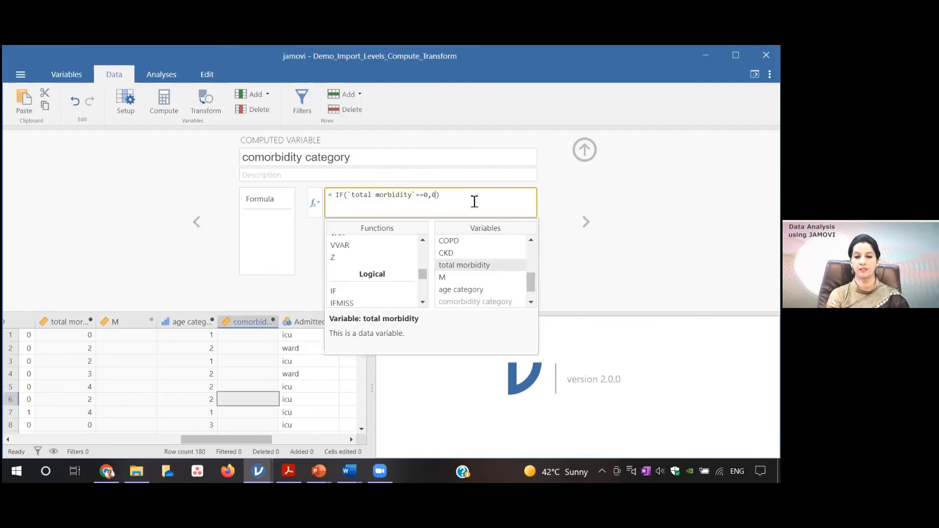
{"action": "type", "text": ","}
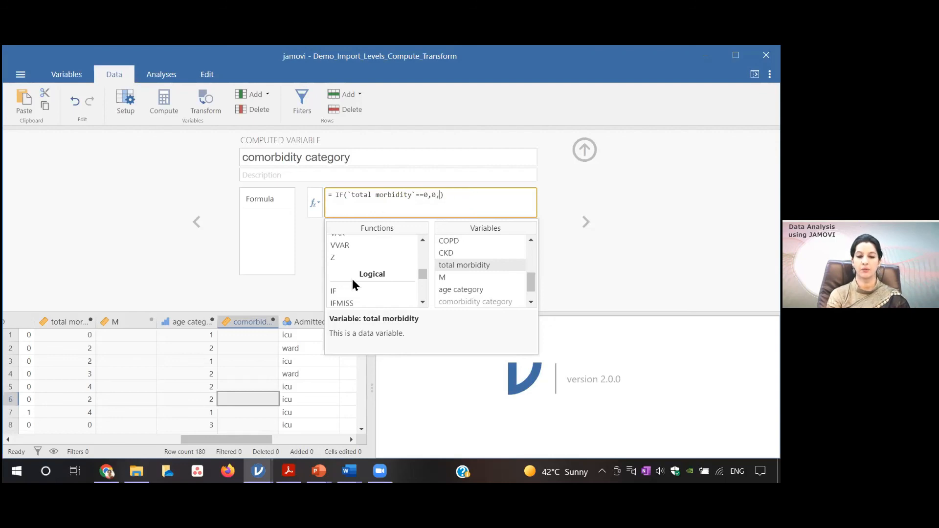
- Nest a second IF as the else argument, with the condition `total morbidity`>=1 and <=2 and the value 1
{"action": "double_click", "coordinate": [342, 291]}
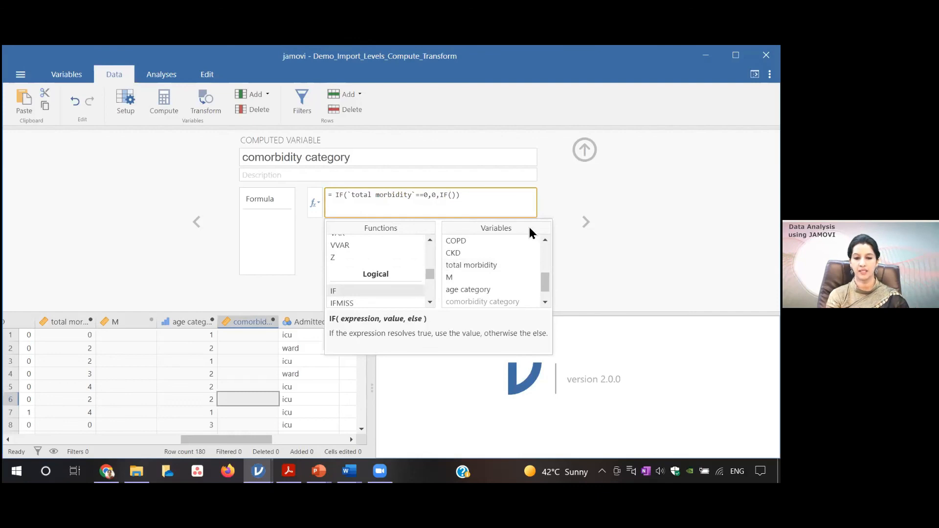
{"action": "double_click", "coordinate": [497, 265]}
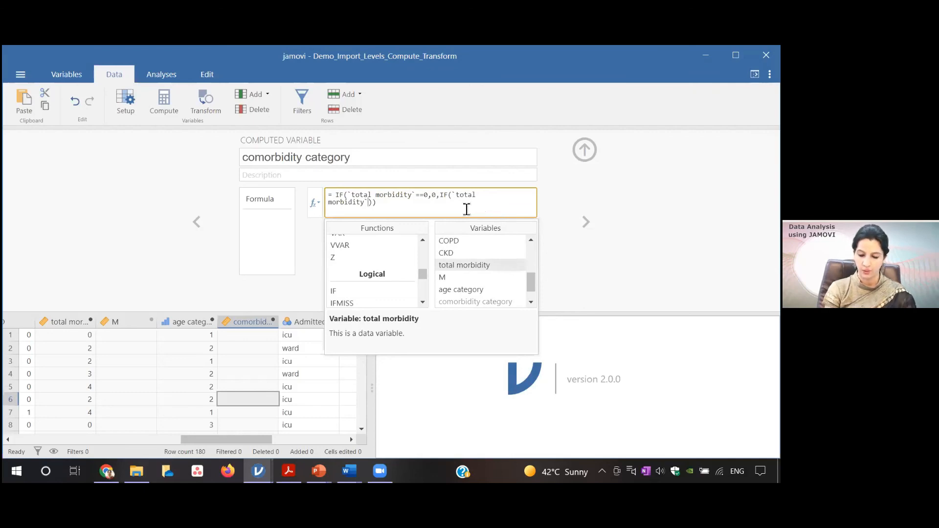
{"action": "type", "text": ">=1"}
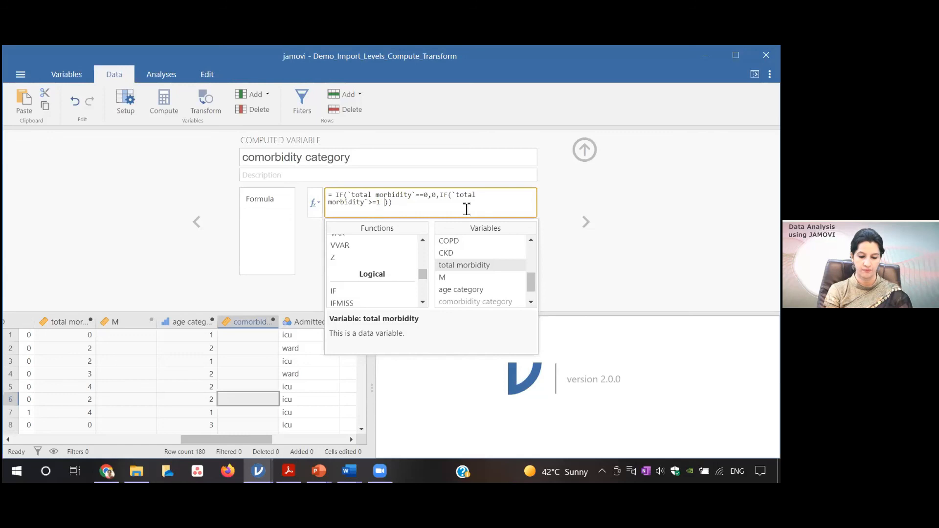
{"action": "type", "text": " and "}
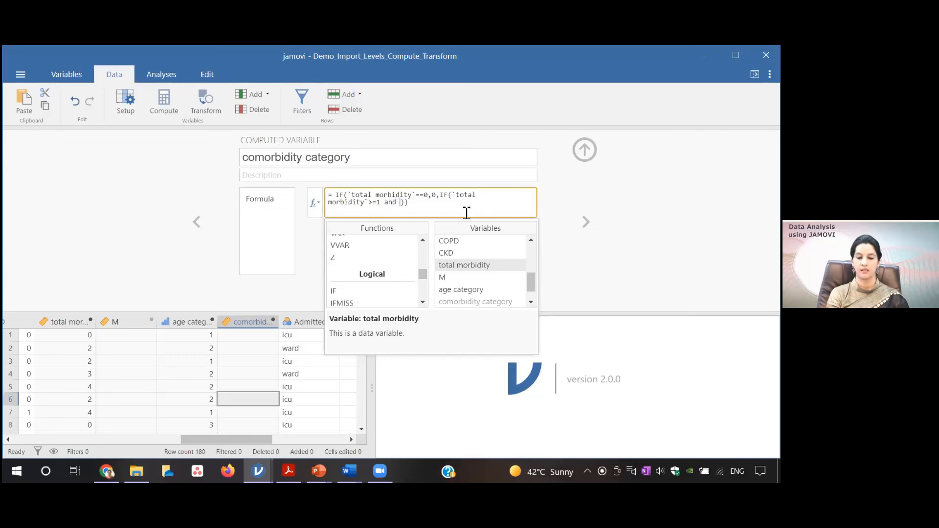
{"action": "type", "text": "<"}
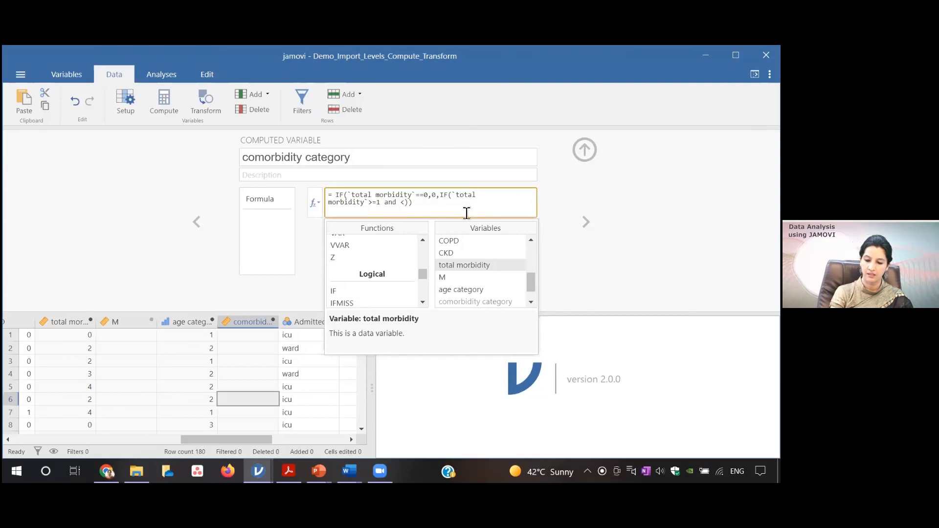
{"action": "type", "text": "="}
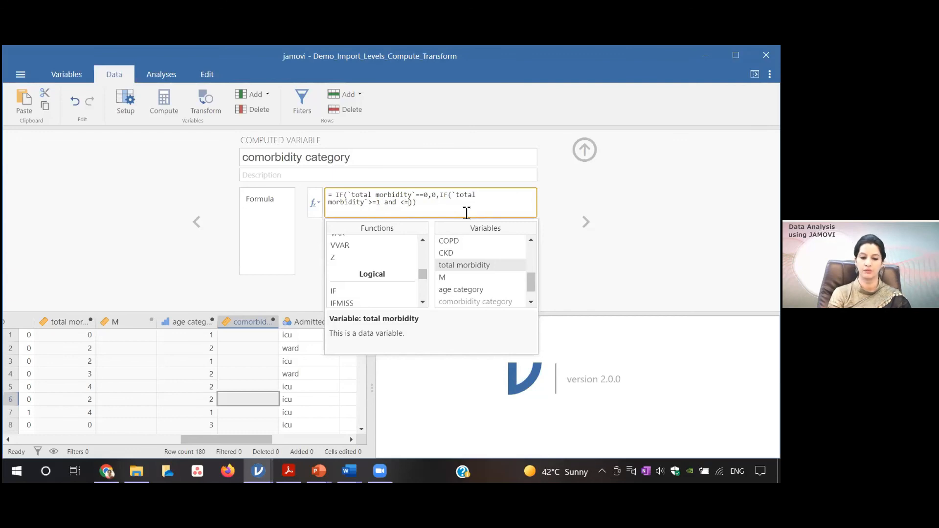
{"action": "type", "text": "2"}
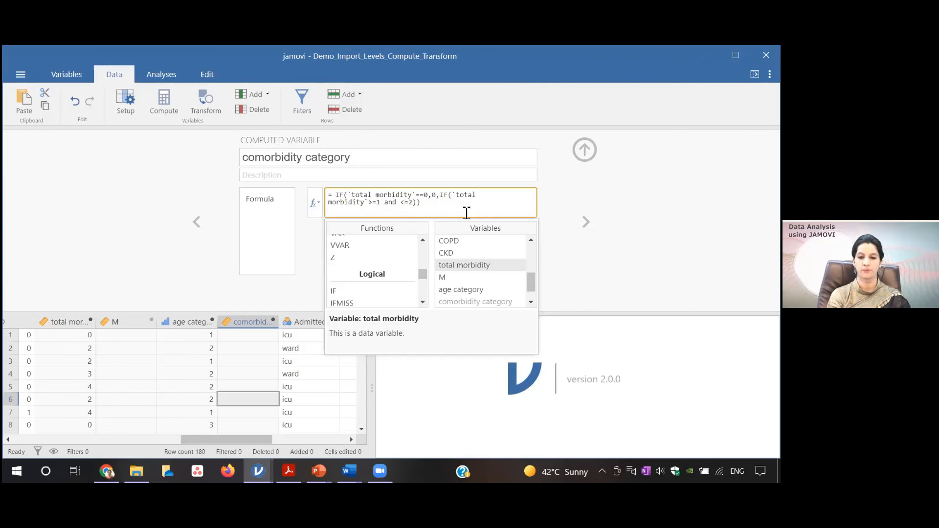
{"action": "type", "text": ", "}
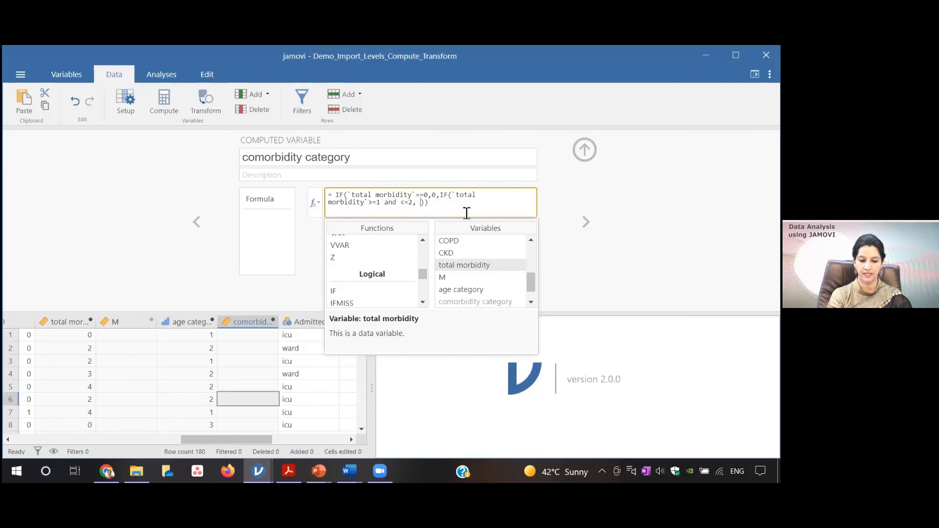
{"action": "type", "text": "1,"}
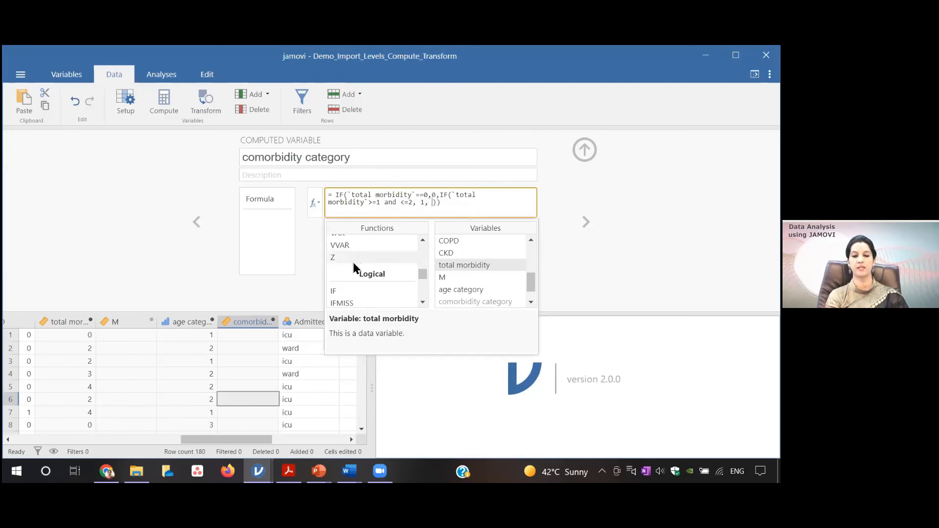
- Nest a third IF as the last else argument, with condition `total morbidity`>2 and value 2, and apply the formula
{"action": "left_click", "coordinate": [428, 202]}
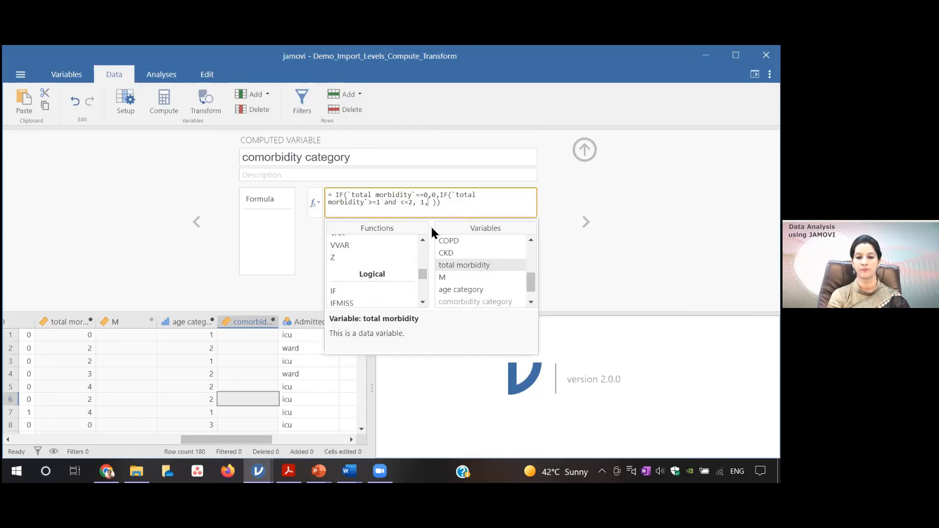
{"action": "double_click", "coordinate": [359, 290]}
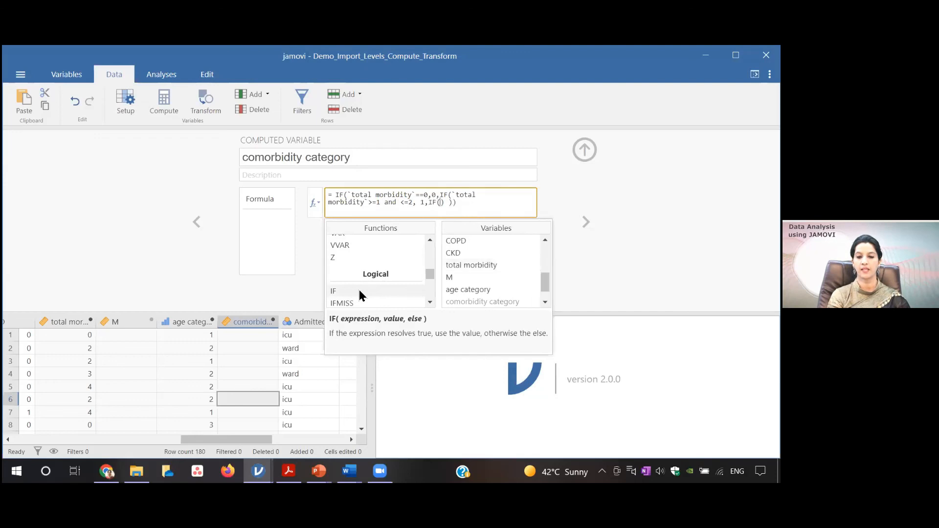
{"action": "double_click", "coordinate": [473, 266]}
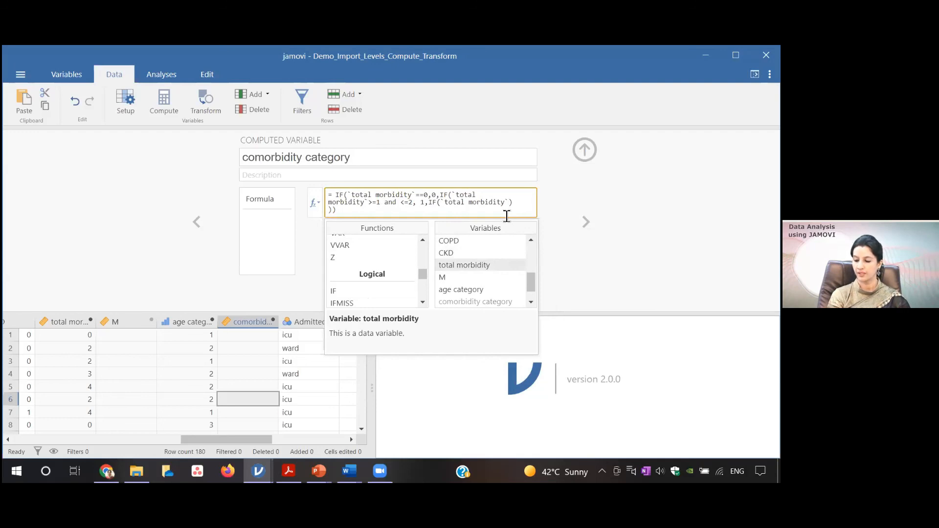
{"action": "type", "text": ">"}
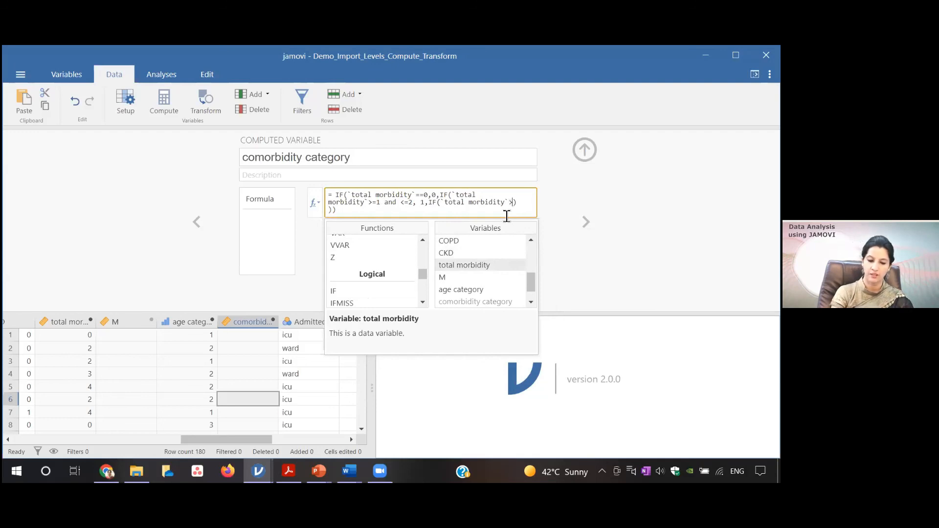
{"action": "type", "text": "2"}
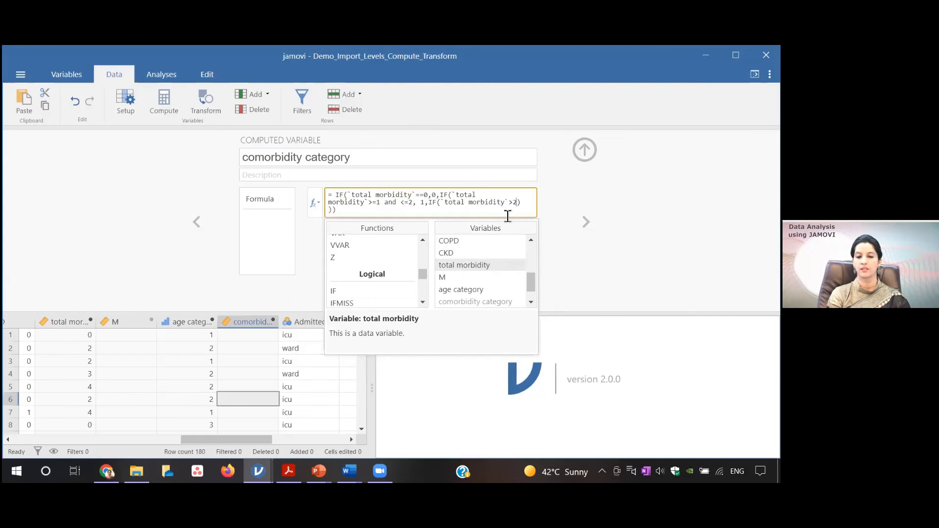
{"action": "type", "text": ",2"}
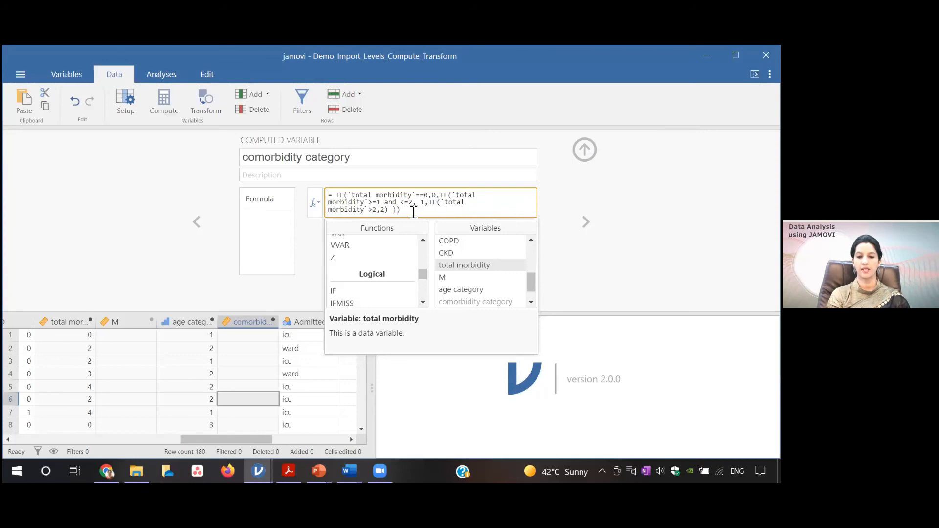
{"action": "key", "text": "Return"}
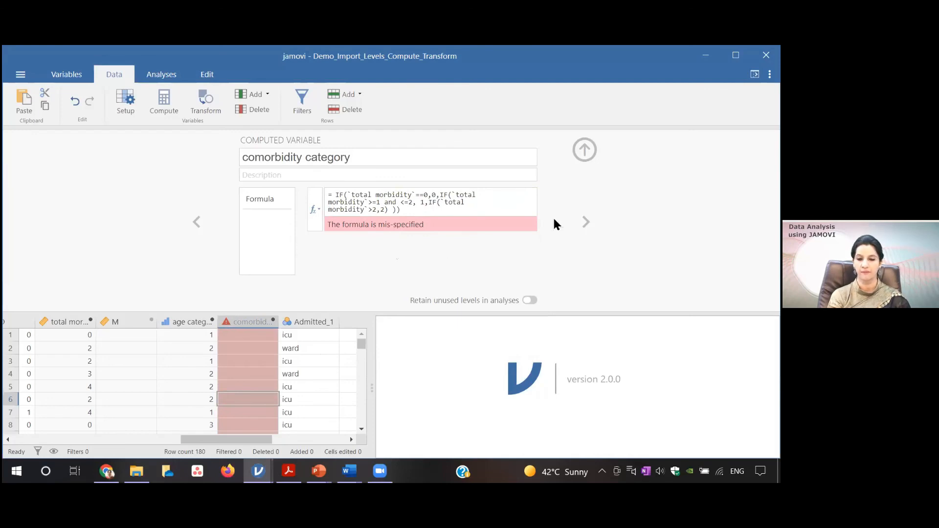
- Remove the extra spaces before the value 1 and before the closing parentheses, and reapply the comorbidity category formula
{"action": "left_click", "coordinate": [418, 203]}
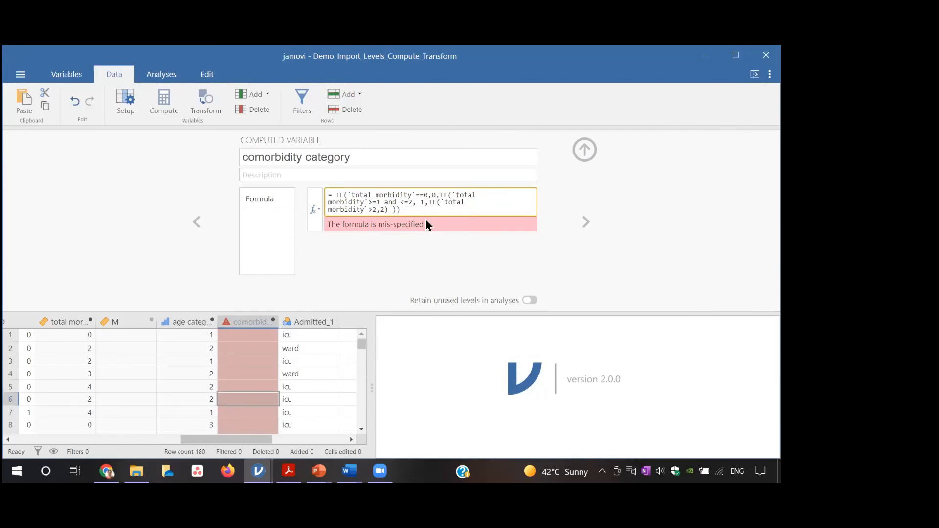
{"action": "left_click", "coordinate": [387, 211]}
{"action": "type", "text": ")"}
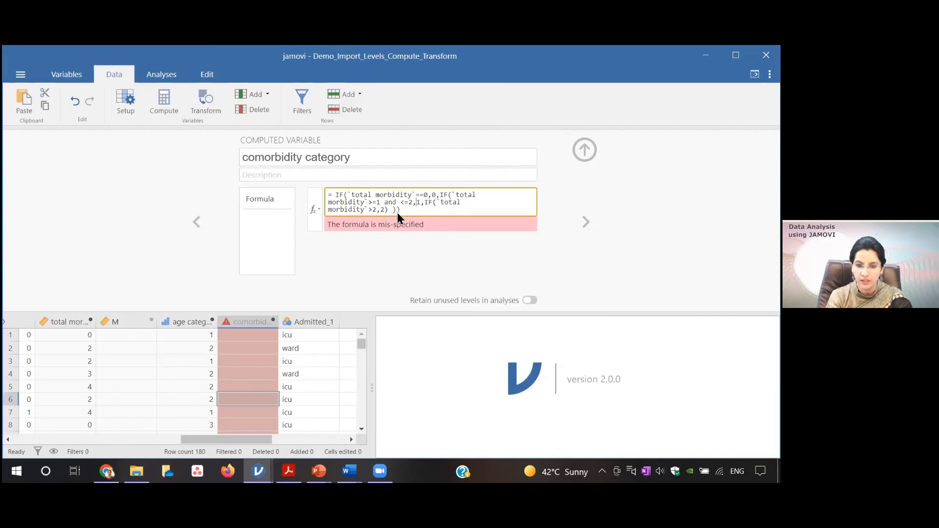
{"action": "key", "text": "Return"}
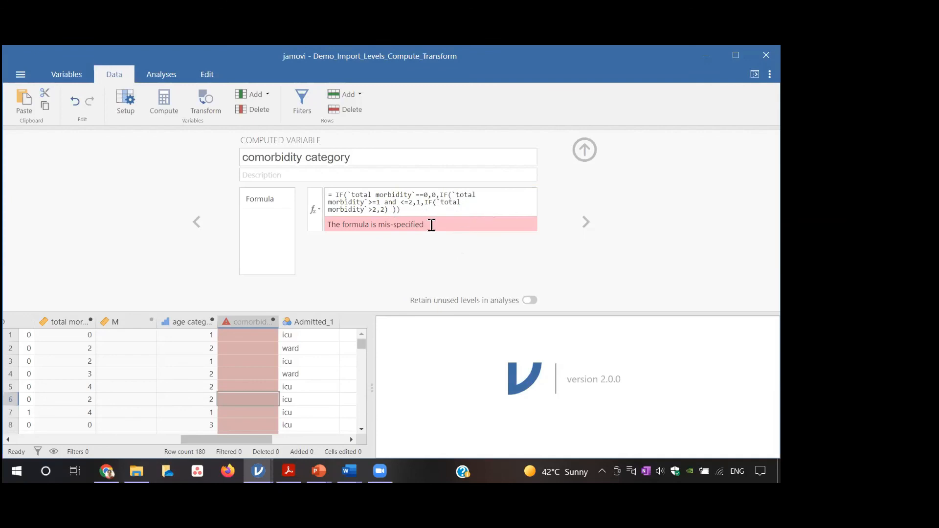
{"action": "left_click", "coordinate": [389, 211]}
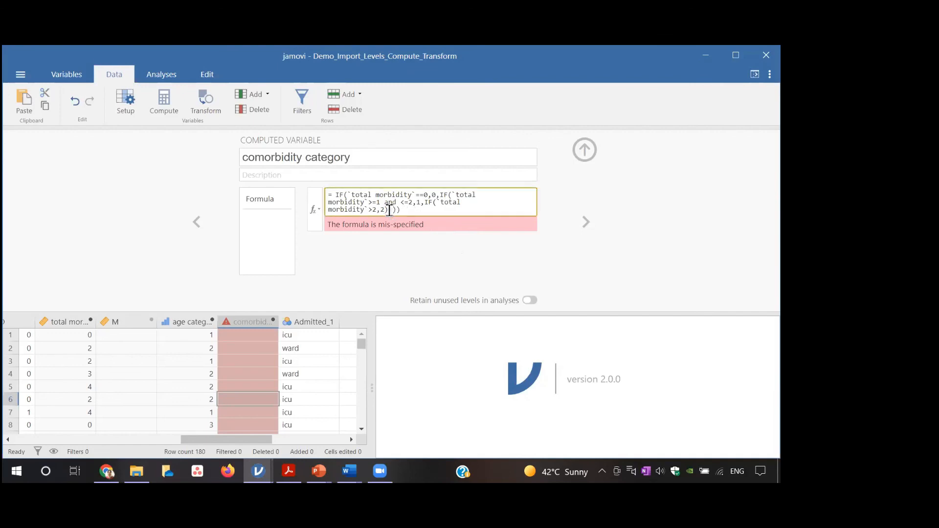
{"action": "type", "text": ")"}
{"action": "left_click", "coordinate": [399, 202]}
{"action": "key", "text": "BackSpace"}
{"action": "key", "text": "BackSpace"}
{"action": "key", "text": "Return"}
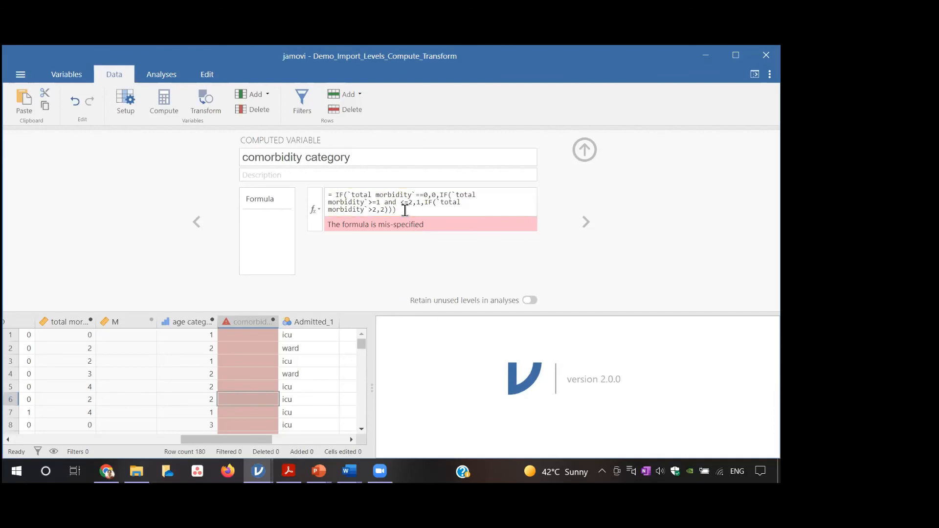
{"action": "key", "text": "Return"}
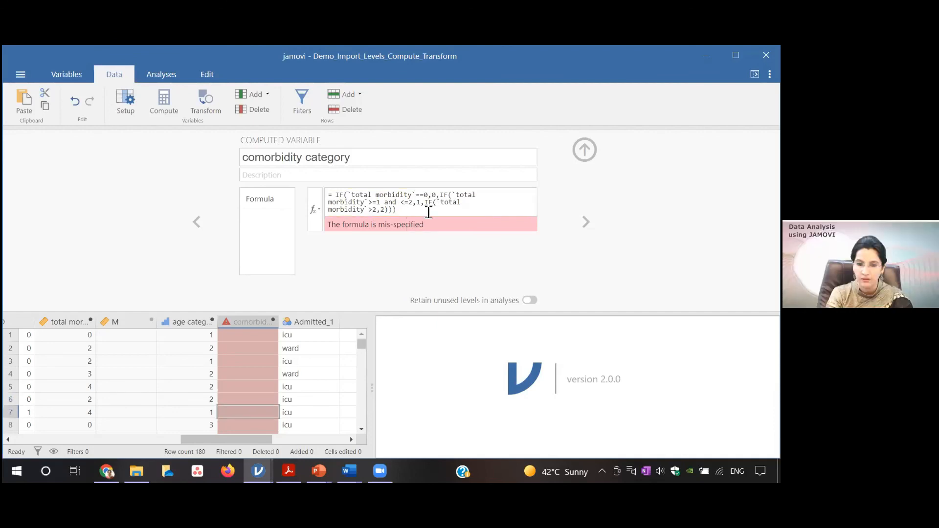
- Try the comorbidity category formula without the spaces around the "and" operator
{"action": "left_click", "coordinate": [389, 206]}
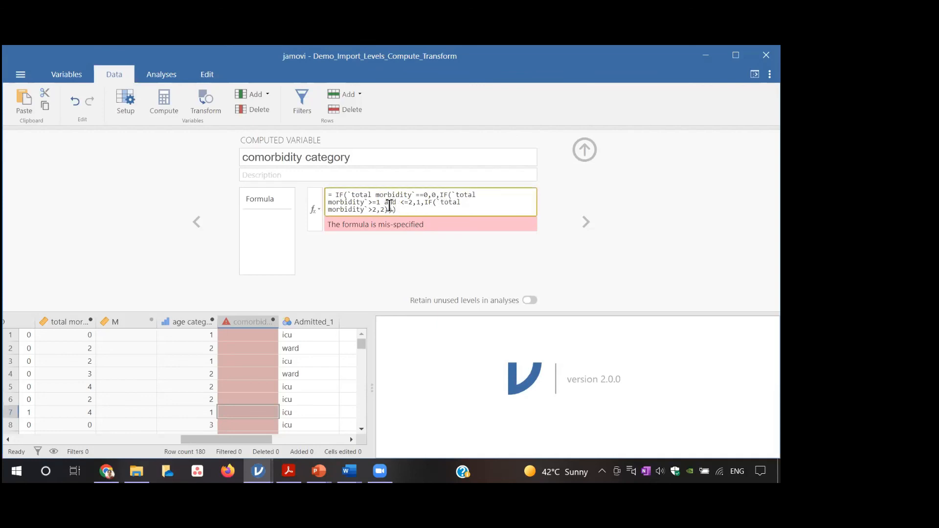
{"action": "key", "text": "BackSpace"}
{"action": "left_click", "coordinate": [397, 205]}
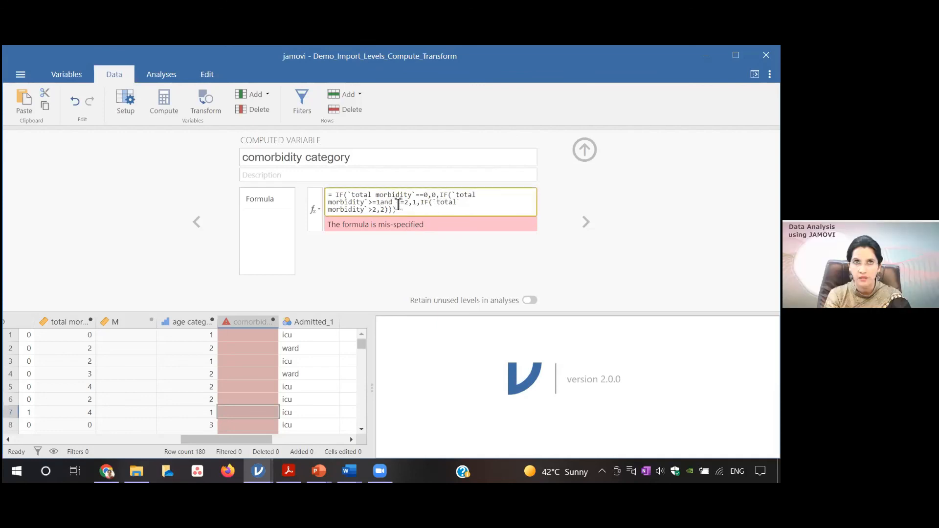
{"action": "key", "text": "BackSpace"}
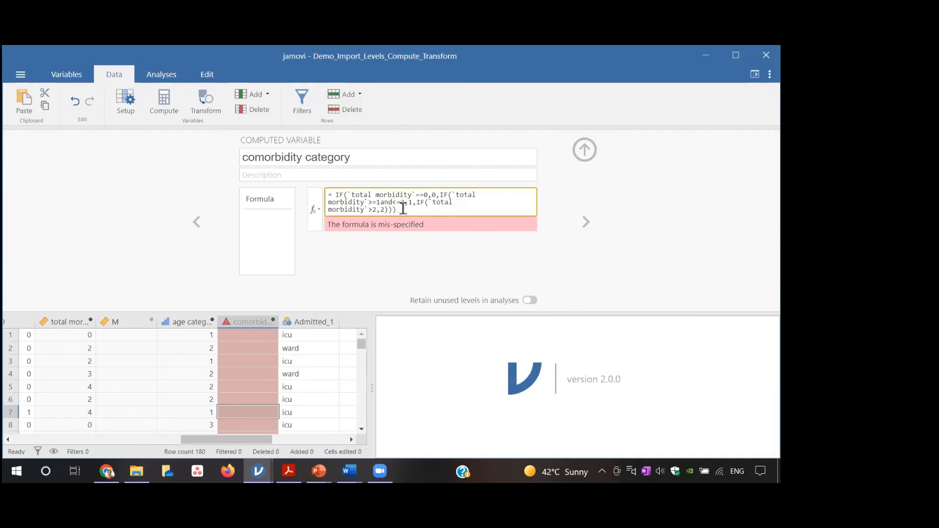
{"action": "key", "text": "Return"}
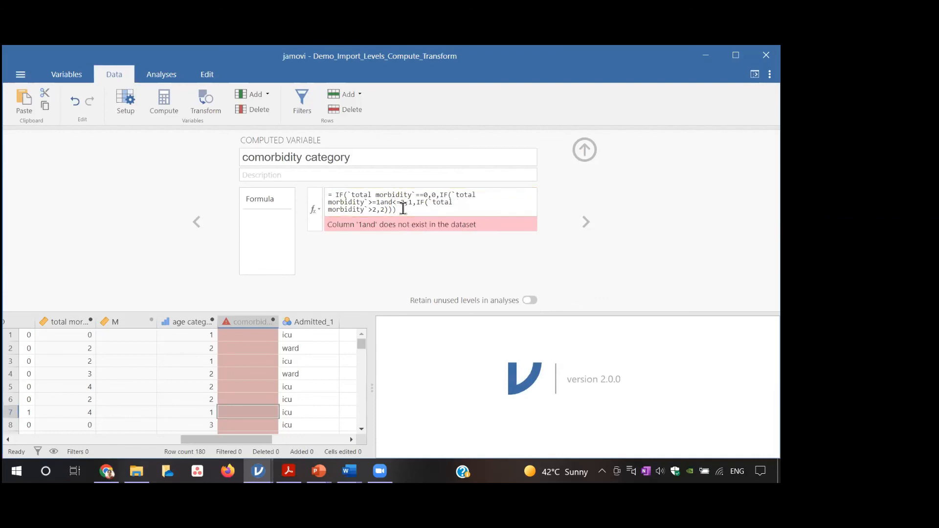
{"action": "double_click", "coordinate": [338, 195]}
{"action": "left_click", "coordinate": [433, 215]}
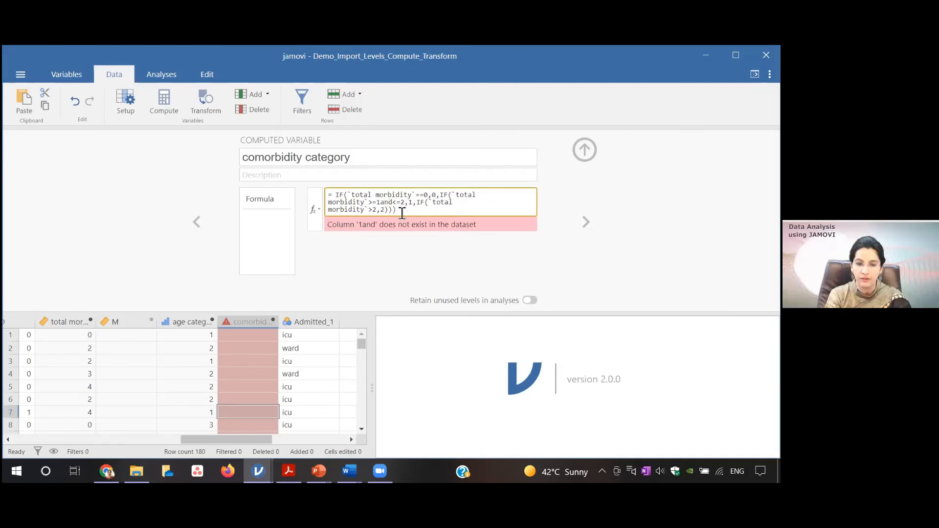
- Restore the spaces around "and", insert the total morbidity variable before <=2, apply the formula and close the editor
{"action": "left_click", "coordinate": [383, 202]}
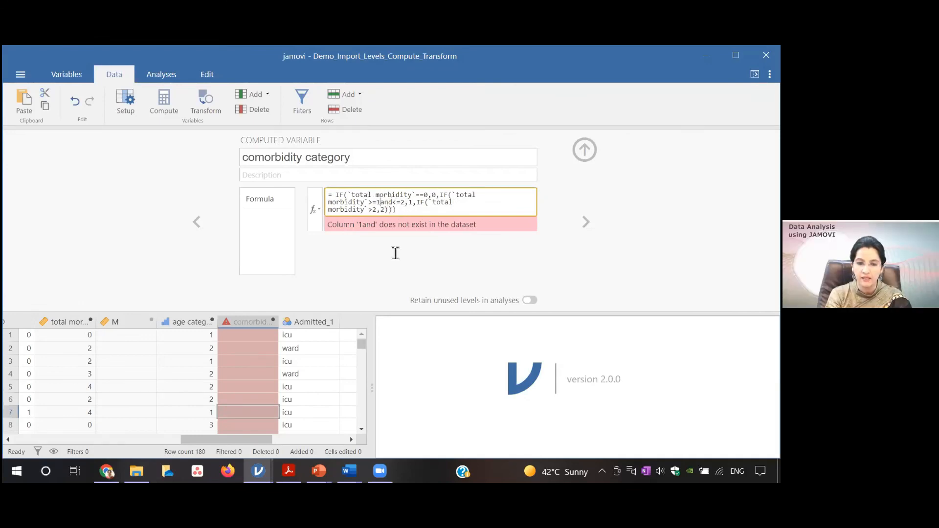
{"action": "left_click", "coordinate": [399, 204]}
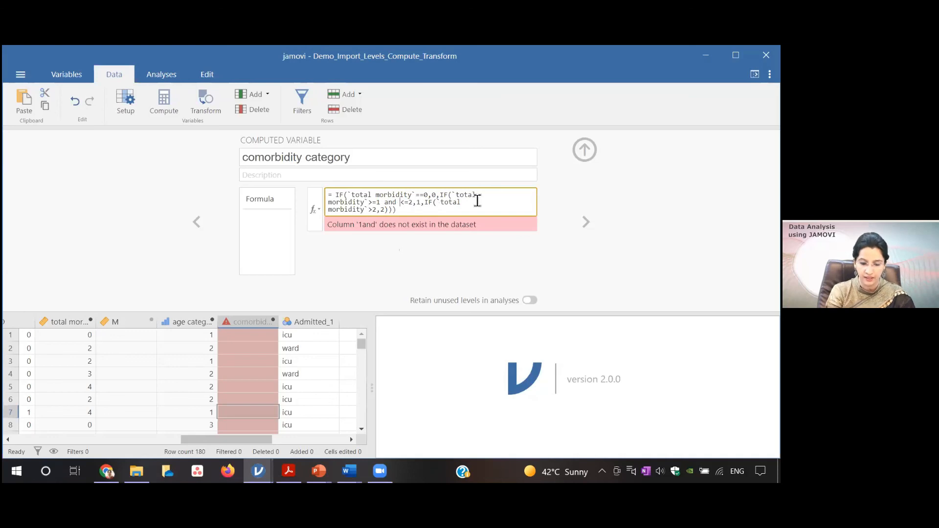
{"action": "left_click", "coordinate": [317, 210]}
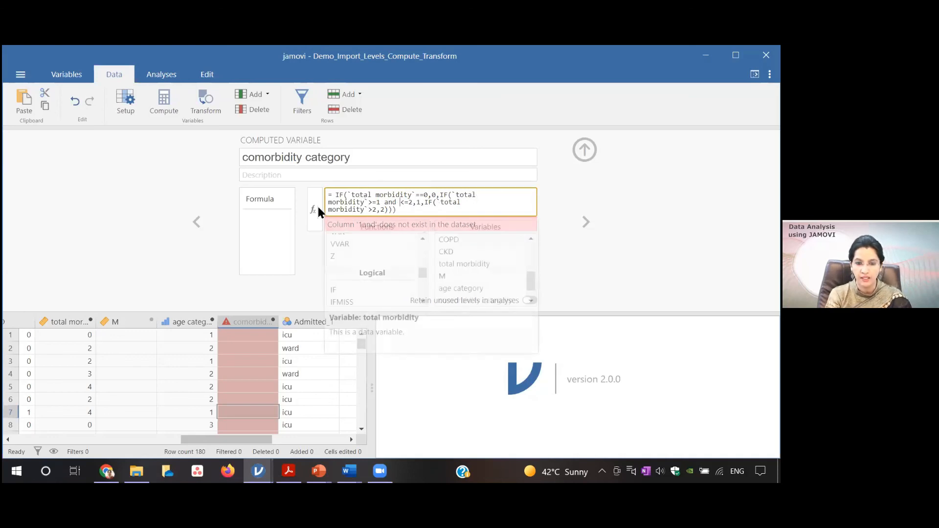
{"action": "double_click", "coordinate": [450, 265]}
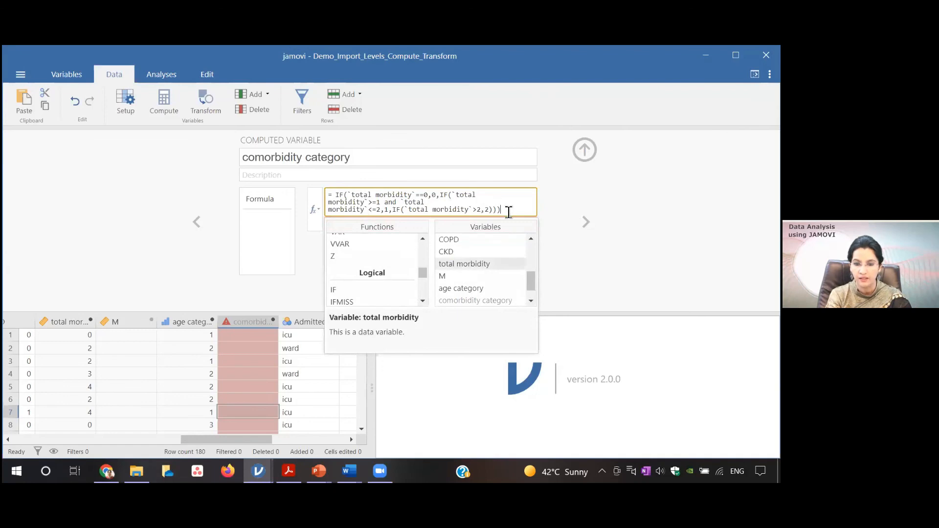
{"action": "key", "text": "Return"}
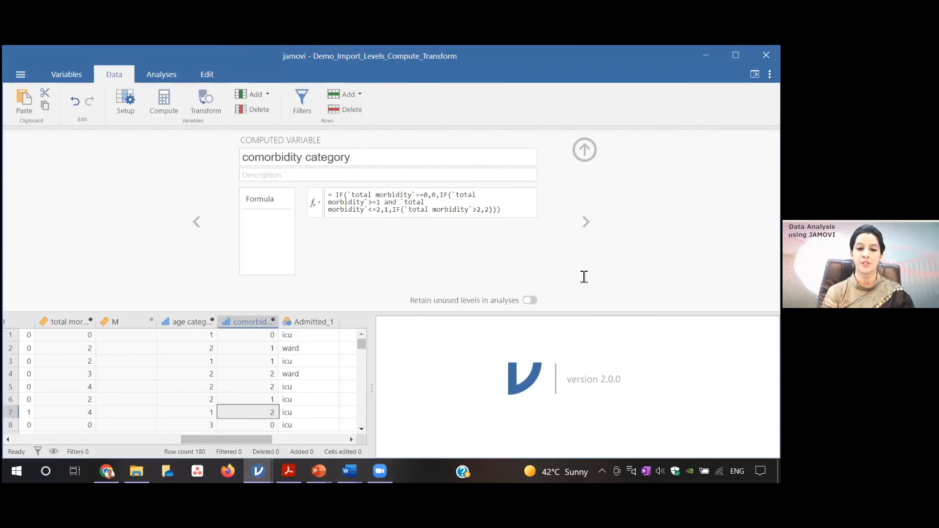
{"action": "left_click", "coordinate": [585, 150]}
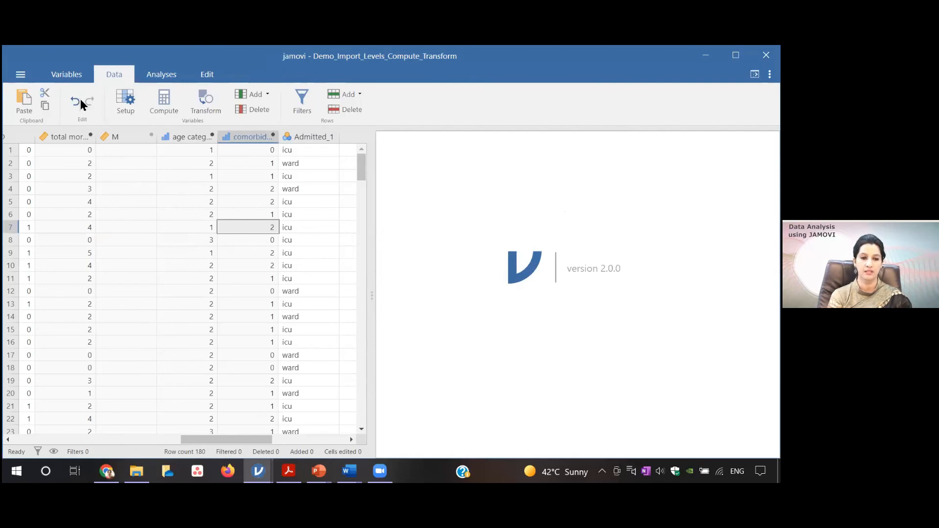
{"action": "left_click", "coordinate": [21, 75]}
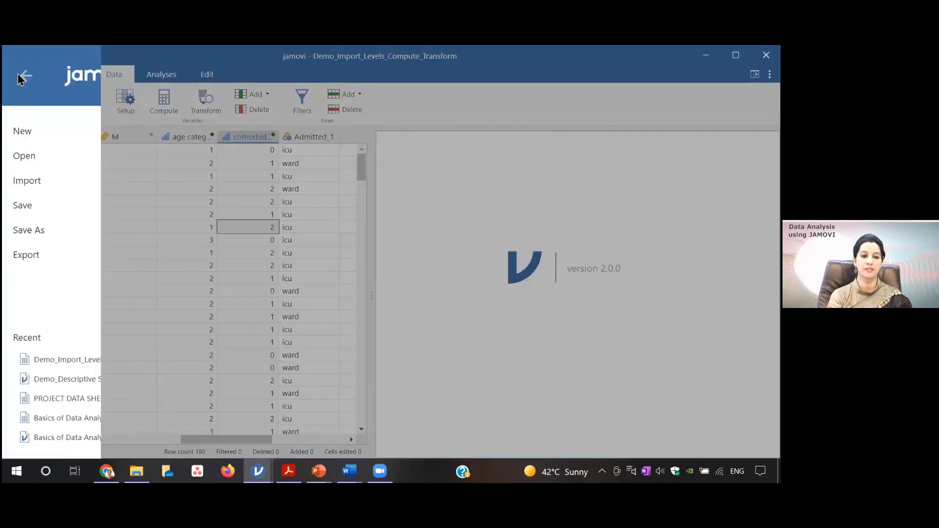
{"action": "left_click", "coordinate": [43, 160]}
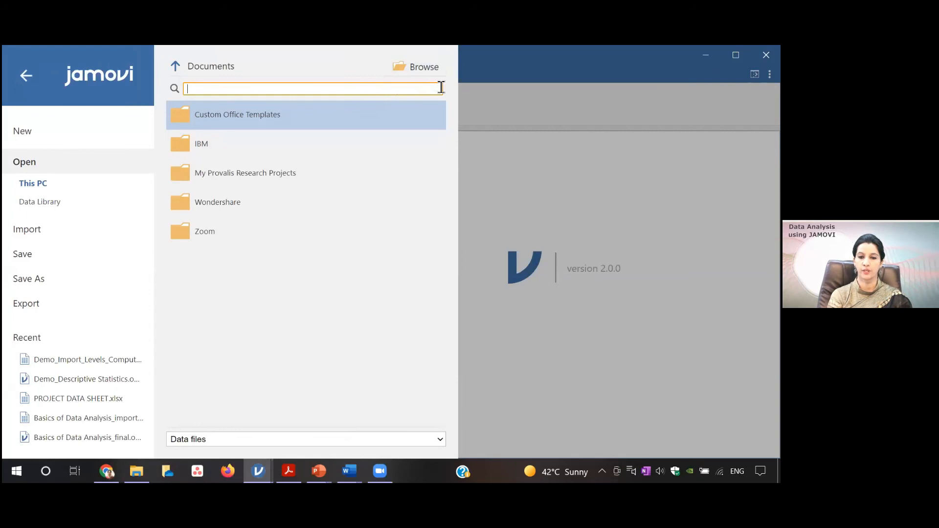
{"action": "left_click", "coordinate": [511, 173]}
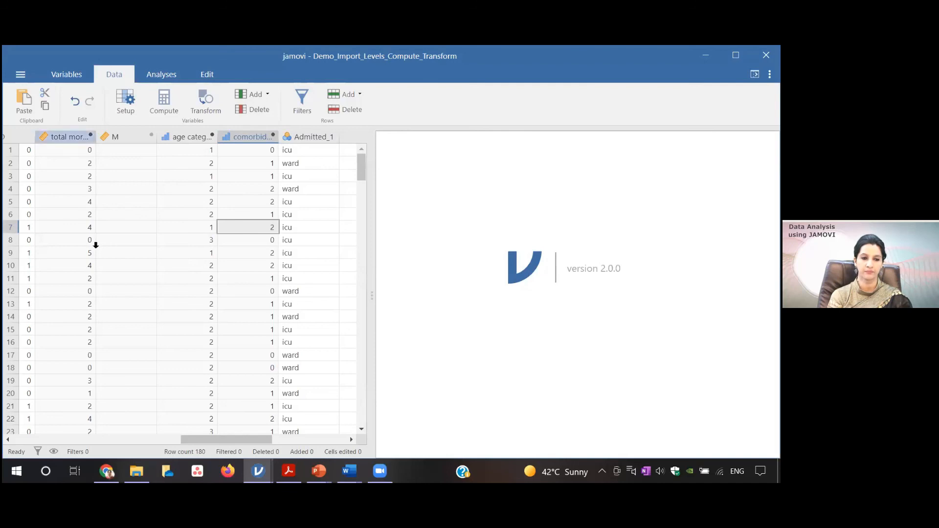
- Examine the measure type and levels of the COPD and CKD variables in their setup
{"action": "left_click_drag", "start_coordinate": [231, 437], "coordinate": [187, 435]}
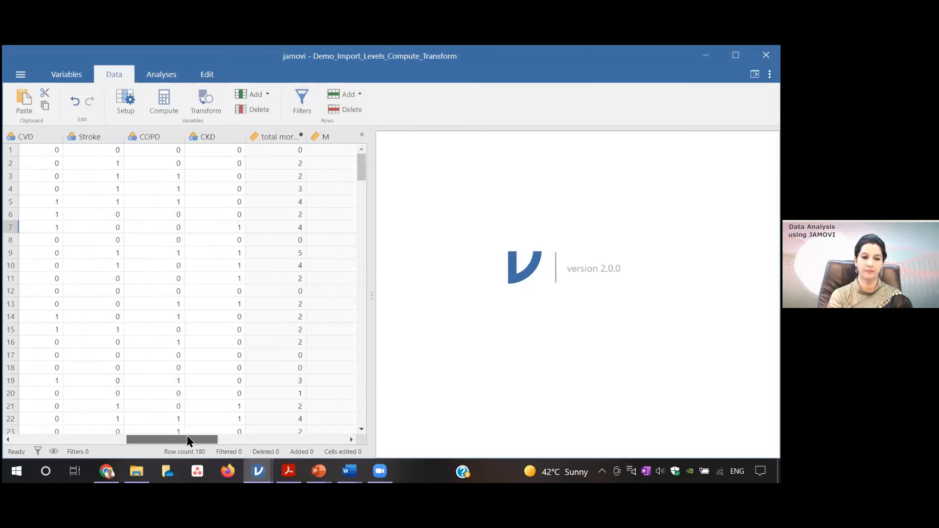
{"action": "double_click", "coordinate": [168, 136]}
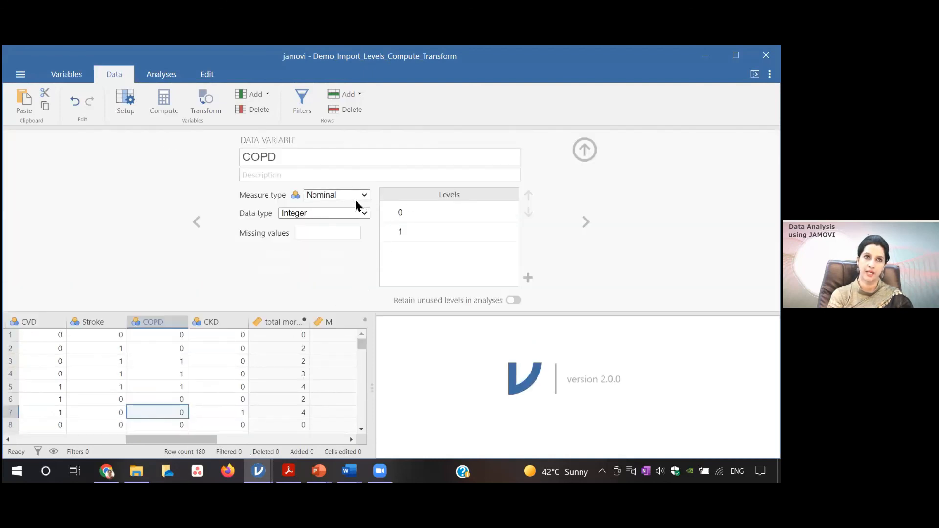
{"action": "left_click", "coordinate": [404, 212]}
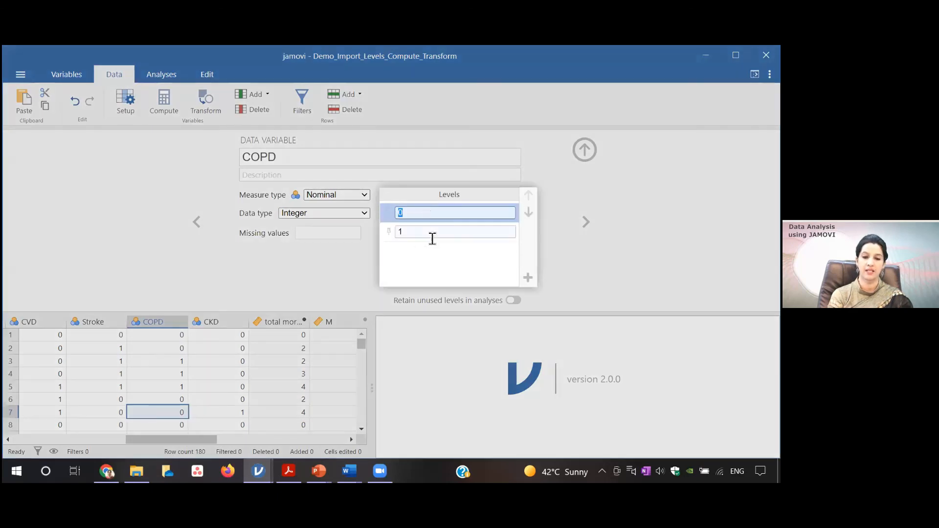
{"action": "left_click", "coordinate": [579, 257]}
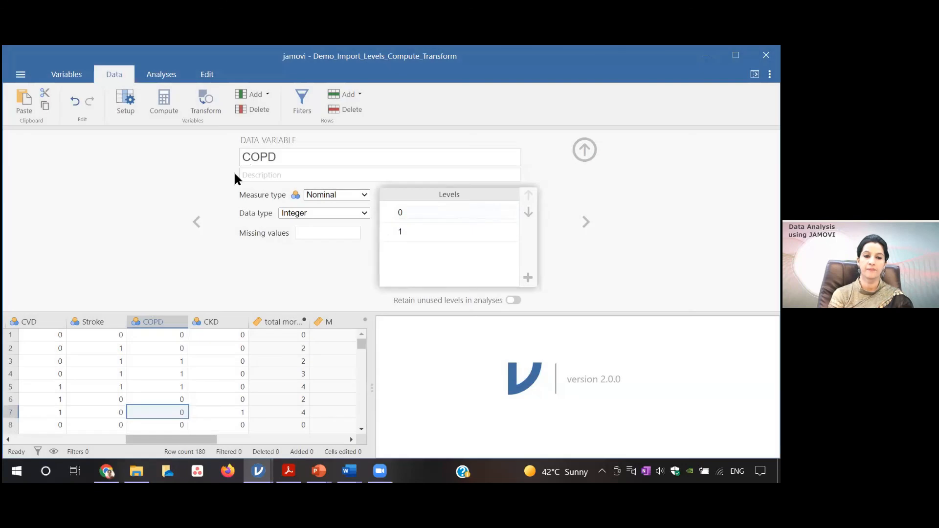
{"action": "left_click", "coordinate": [589, 161]}
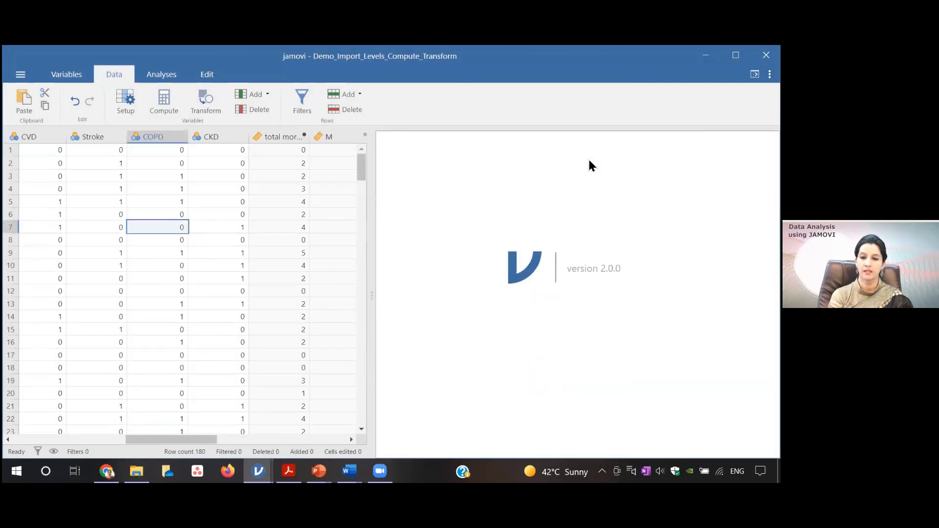
{"action": "double_click", "coordinate": [227, 141]}
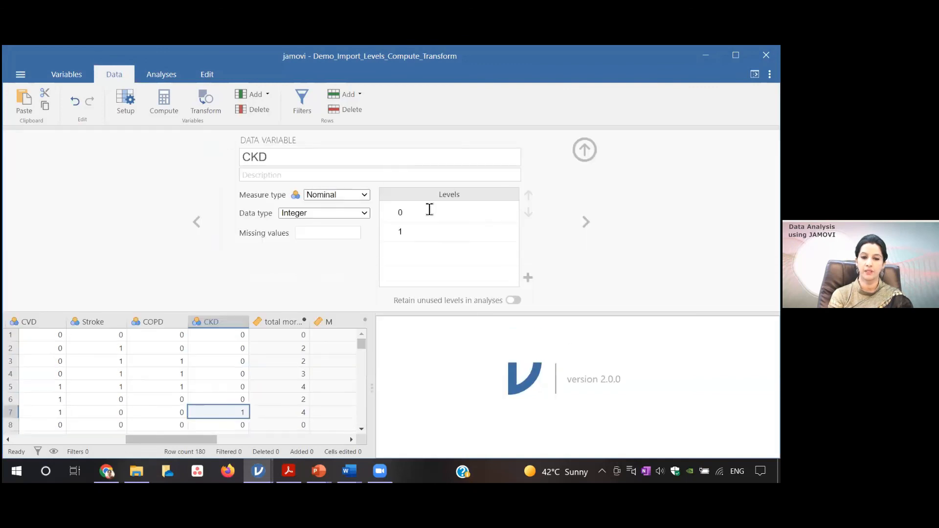
{"action": "left_click", "coordinate": [594, 226]}
{"action": "left_click", "coordinate": [194, 224]}
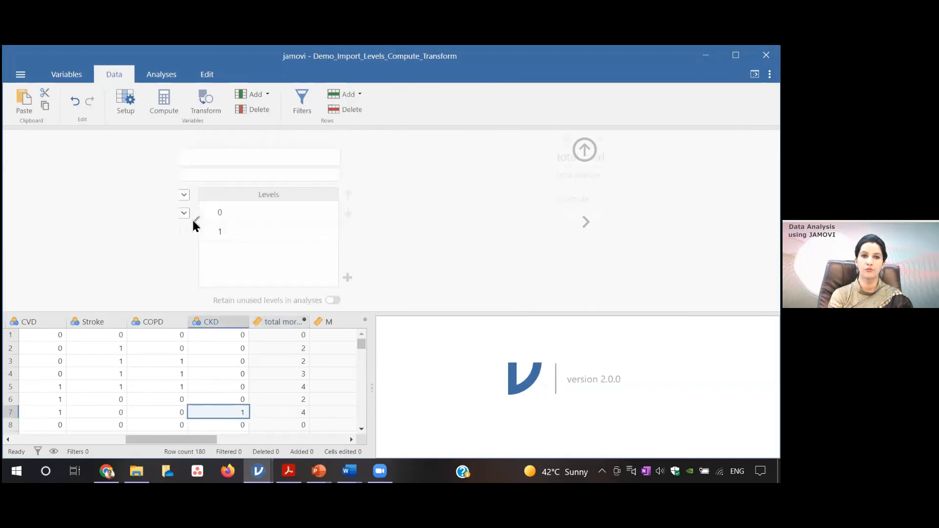
{"action": "left_click", "coordinate": [194, 224]}
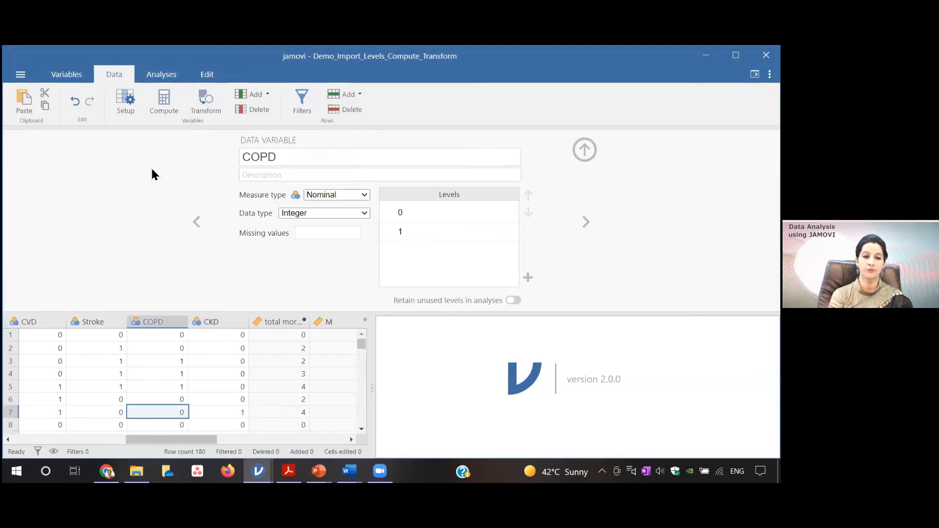
- Insert a computed variable between COPD and CKD and look through the logical functions available for its formula
{"action": "left_click", "coordinate": [163, 104]}
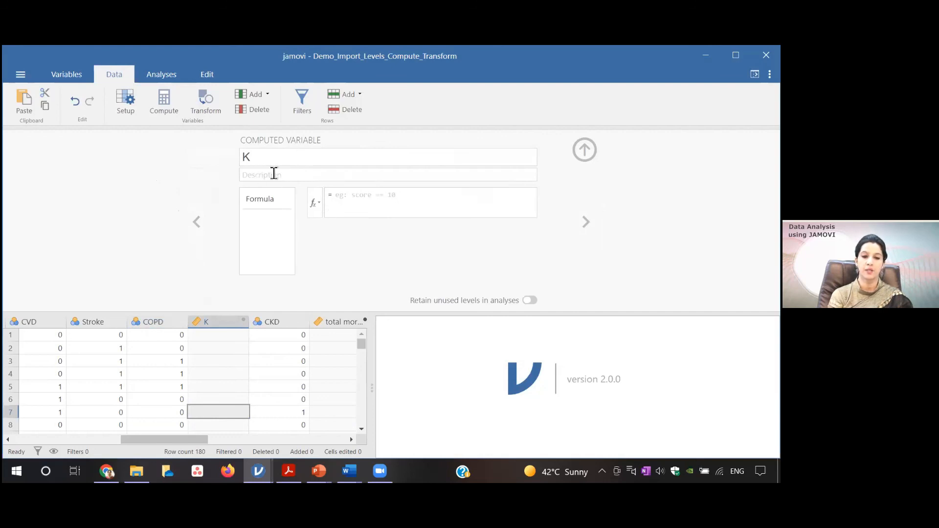
{"action": "left_click", "coordinate": [318, 202]}
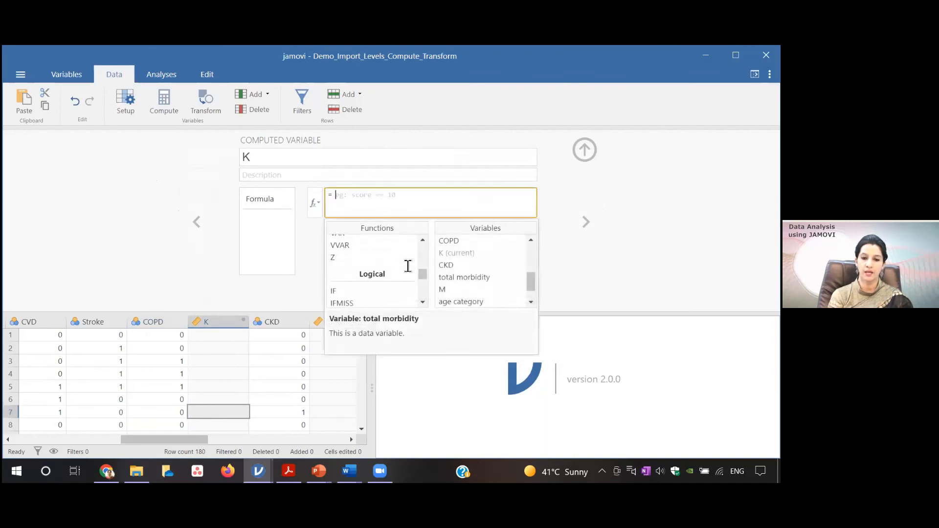
{"action": "mouse_move", "coordinate": [422, 271]}
{"action": "left_mouse_down"}
{"action": "mouse_move", "coordinate": [422, 245]}
{"action": "mouse_move", "coordinate": [424, 271]}
{"action": "left_mouse_up"}
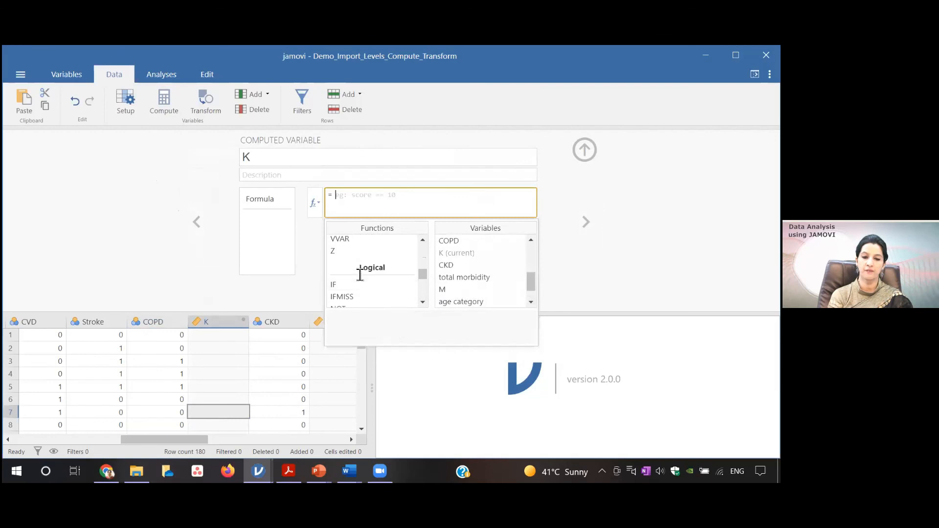
{"action": "left_click", "coordinate": [625, 241]}
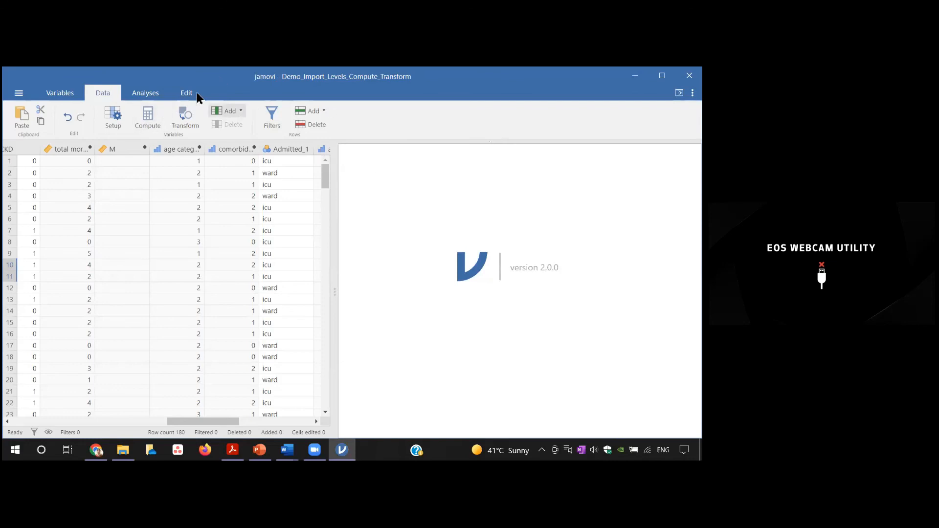
- Add a new computed variable in the first empty column after acat and name it agecatnew
{"action": "left_click_drag", "start_coordinate": [200, 421], "coordinate": [224, 421]}
{"action": "left_click_drag", "start_coordinate": [237, 425], "coordinate": [241, 425]}
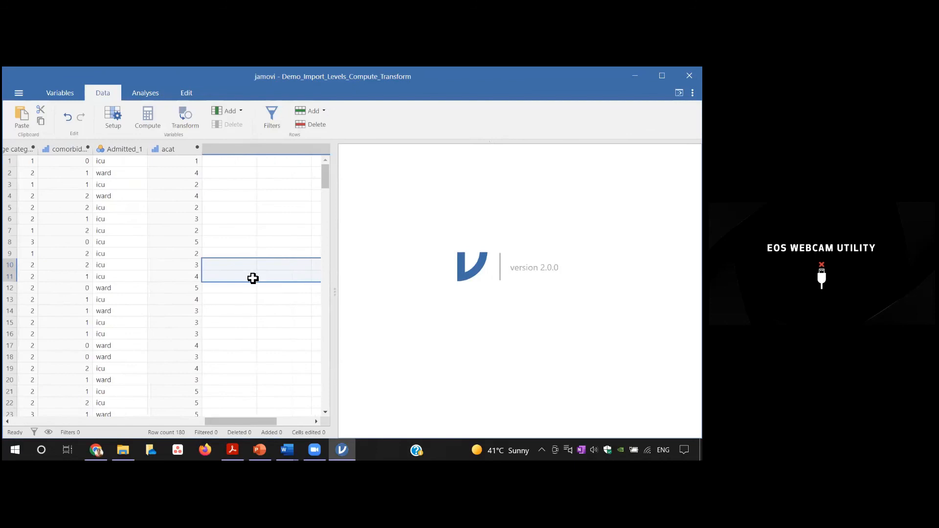
{"action": "left_click", "coordinate": [244, 155]}
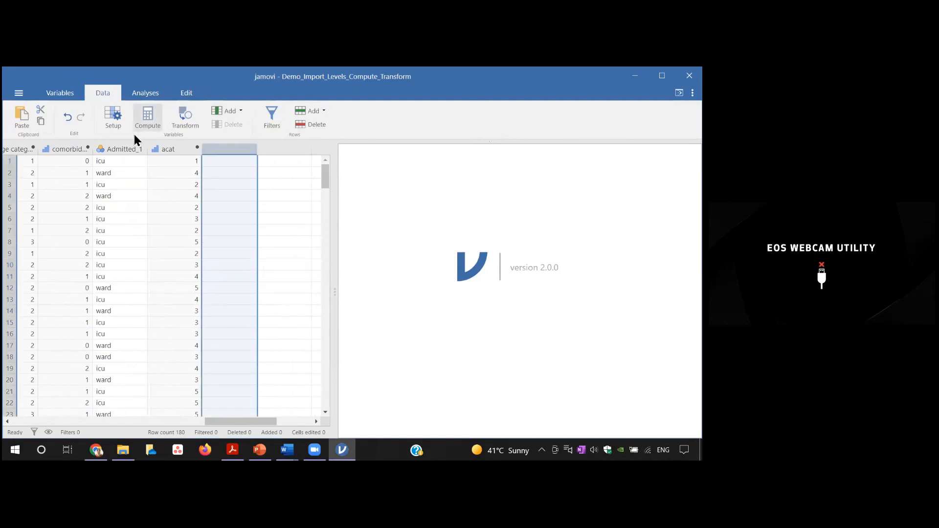
{"action": "left_click", "coordinate": [145, 119]}
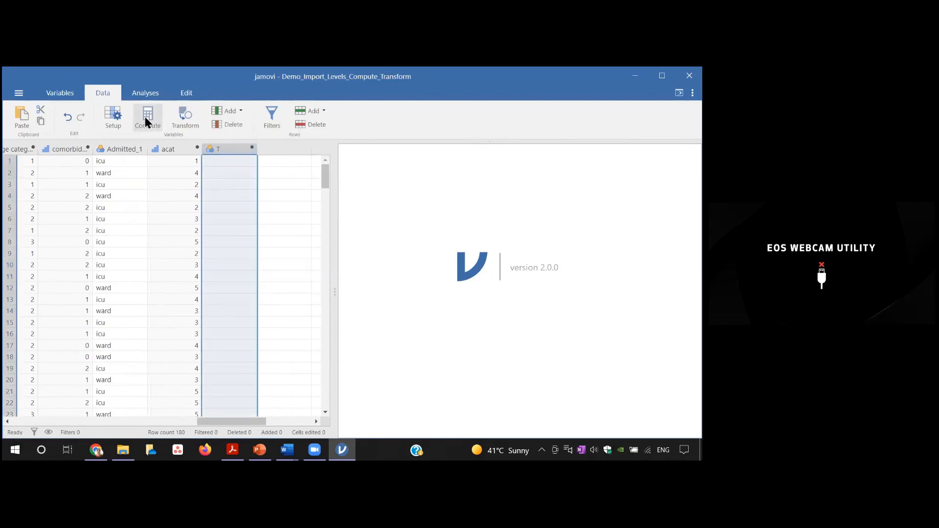
{"action": "double_click", "coordinate": [225, 149]}
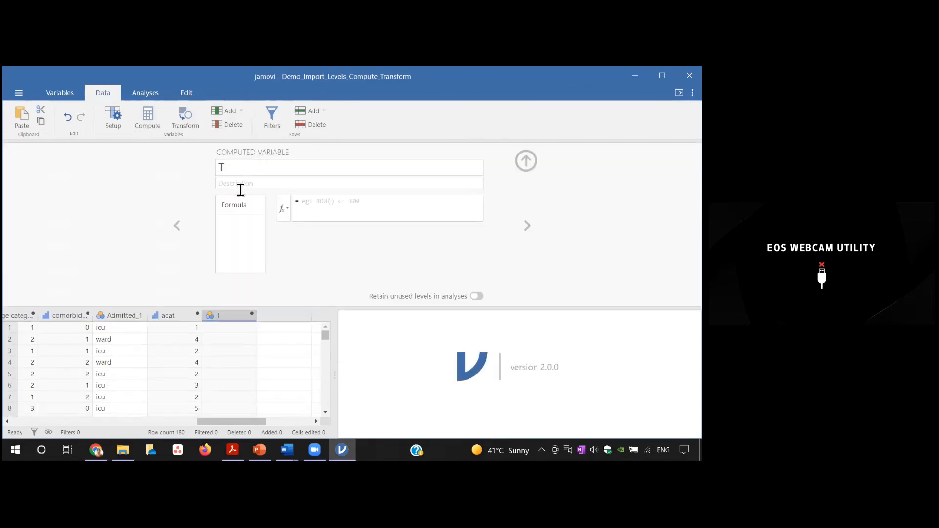
{"action": "left_click", "coordinate": [251, 171]}
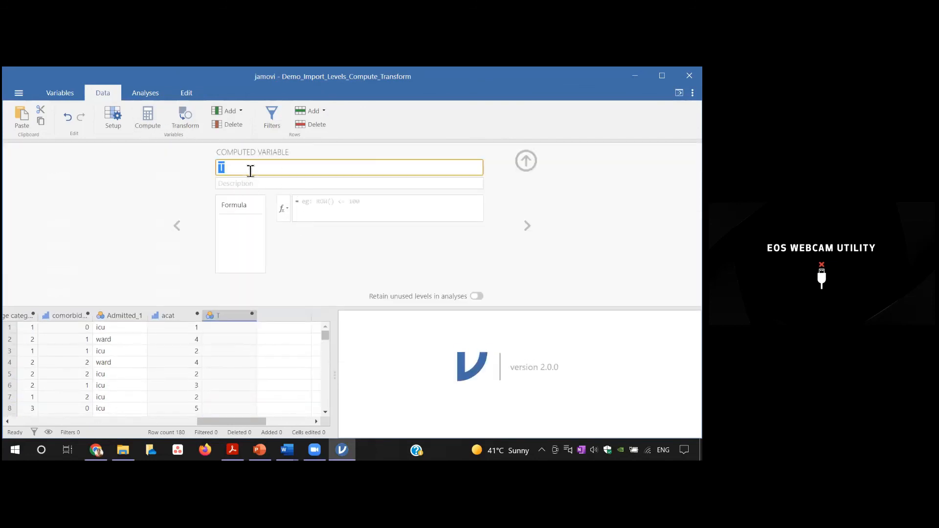
{"action": "type", "text": "agecatnew"}
- Start the agecatnew formula with the IF function on the Age variable, giving IF(Age<=20,1,)
{"action": "left_click", "coordinate": [293, 212]}
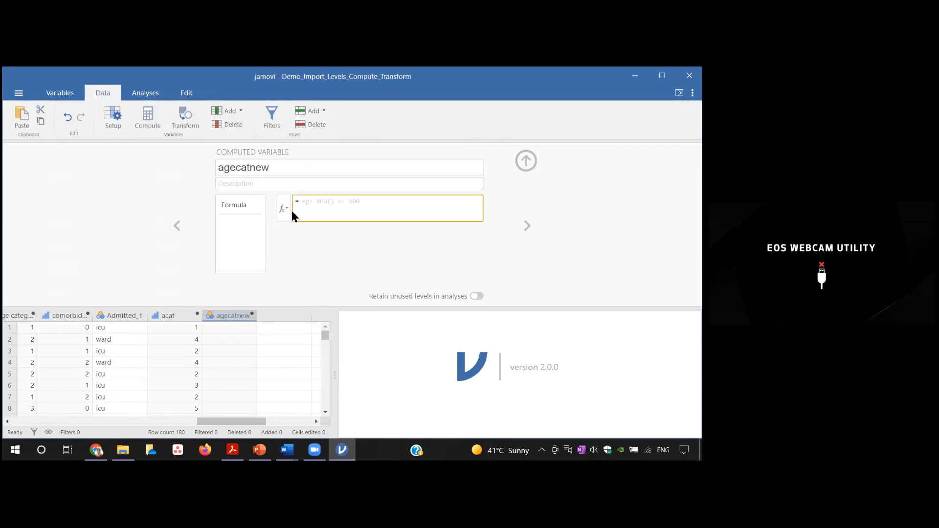
{"action": "left_click", "coordinate": [287, 207]}
{"action": "double_click", "coordinate": [307, 276]}
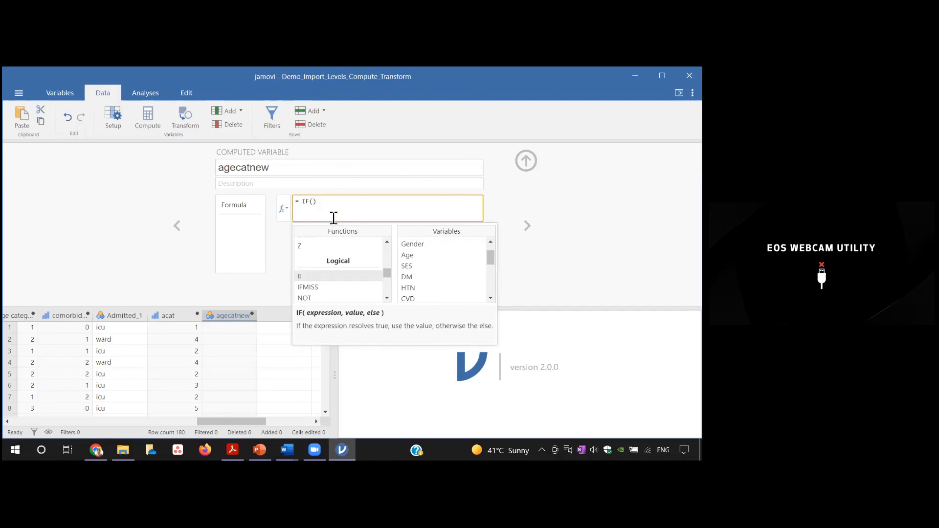
{"action": "left_click", "coordinate": [418, 258]}
{"action": "double_click", "coordinate": [418, 258]}
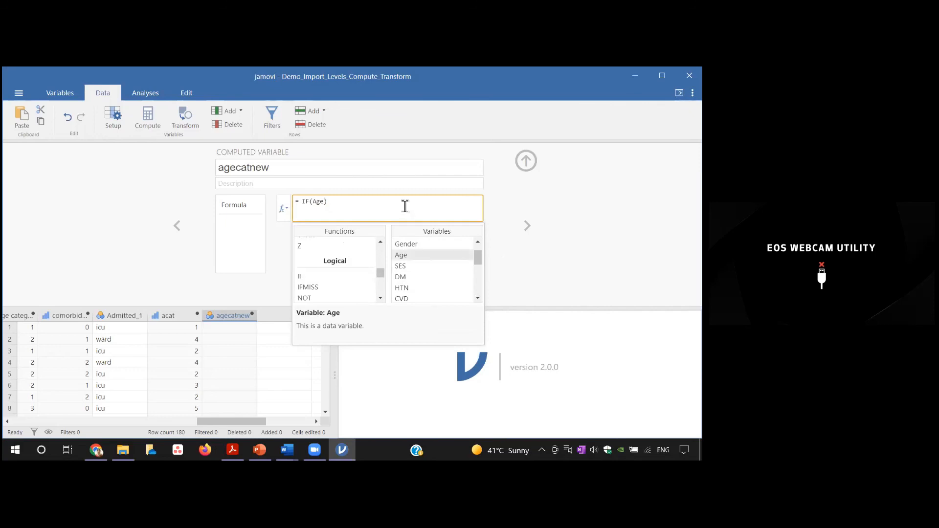
{"action": "type", "text": "<=20,1,"}
- Copy the IF clause, nest it as the else argument, and edit the copy to IF(Age<=30,2,)
{"action": "left_click_drag", "start_coordinate": [304, 206], "coordinate": [350, 203]}
{"action": "key", "text": "ctrl+c"}
{"action": "left_click", "coordinate": [352, 204]}
{"action": "left_click", "coordinate": [349, 202]}
{"action": "key", "text": "ctrl+v"}
{"action": "left_click", "coordinate": [380, 202]}
{"action": "key", "text": "BackSpace"}
{"action": "type", "text": "3"}
{"action": "double_click", "coordinate": [396, 204]}
{"action": "type", "text": ","}
{"action": "key", "text": "Left"}
{"action": "key", "text": "BackSpace"}
{"action": "type", "text": "2"}
- Nest a third copy of the IF clause and edit it to assign 3 for Age<=40
{"action": "double_click", "coordinate": [398, 203]}
{"action": "left_click_drag", "start_coordinate": [397, 202], "coordinate": [518, 246]}
{"action": "type", "text": "IF(Age<=20,1,)"}
{"action": "key", "text": "shift+Left"}
{"action": "left_click", "coordinate": [429, 204]}
{"action": "type", "text": "4"}
{"action": "type", "text": "3"}
- Nest a fourth copy of the IF clause and edit it to assign 4 for Age<=50
{"action": "left_click", "coordinate": [446, 203]}
{"action": "key", "text": "ctrl+v"}
{"action": "double_click", "coordinate": [304, 210]}
{"action": "key", "text": "BackSpace"}
{"action": "key", "text": "BackSpace"}
{"action": "type", "text": "50"}
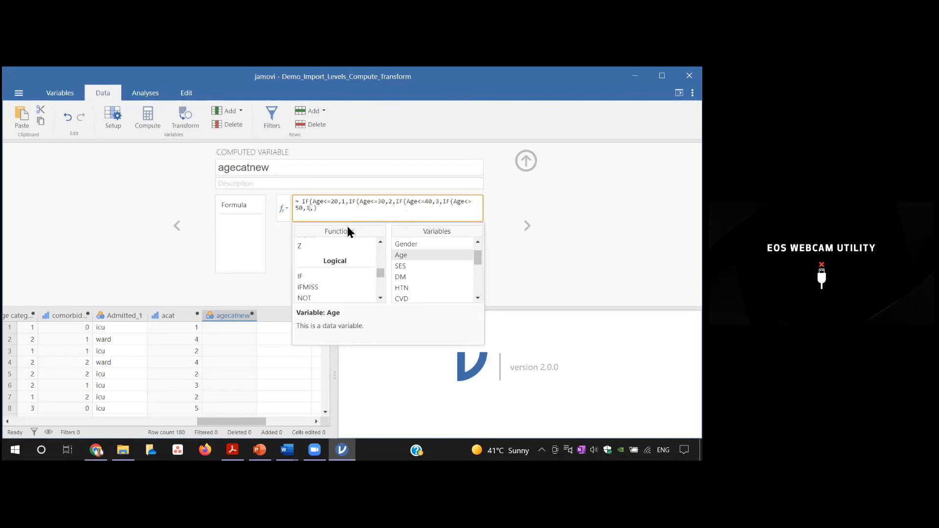
{"action": "key", "text": "BackSpace"}
{"action": "type", "text": "5"}
{"action": "key", "text": "BackSpace"}
{"action": "type", "text": "4"}
- Nest a final IF clause that assigns 5 for Age>50 and apply the agecatnew formula
{"action": "key", "text": "ctrl+v"}
{"action": "left_click", "coordinate": [343, 209]}
{"action": "key", "text": "BackSpace"}
{"action": "type", "text": ">"}
{"action": "key", "text": "BackSpace"}
{"action": "type", "text": "5"}
{"action": "left_click", "coordinate": [343, 208]}
{"action": "key", "text": "Return"}
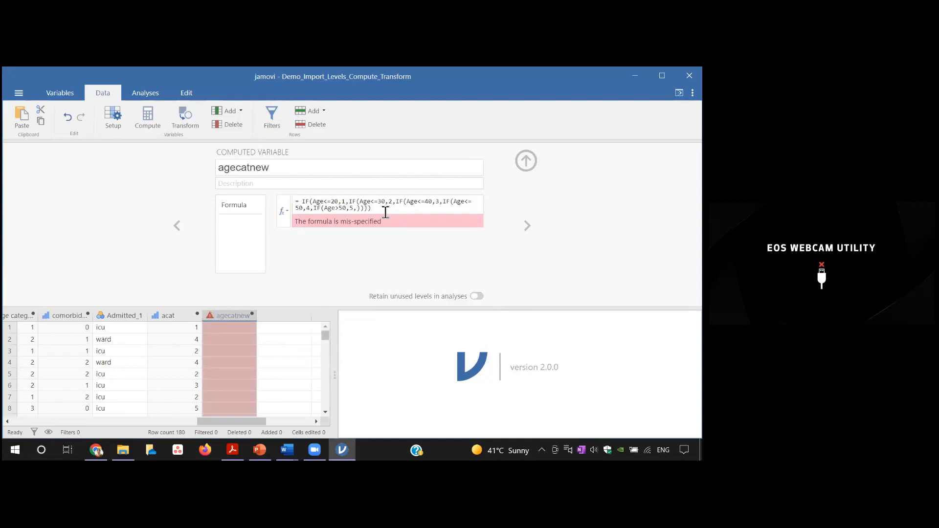
- Add the missing closing parenthesis at the end of the agecatnew formula and reapply it
{"action": "left_click", "coordinate": [377, 213]}
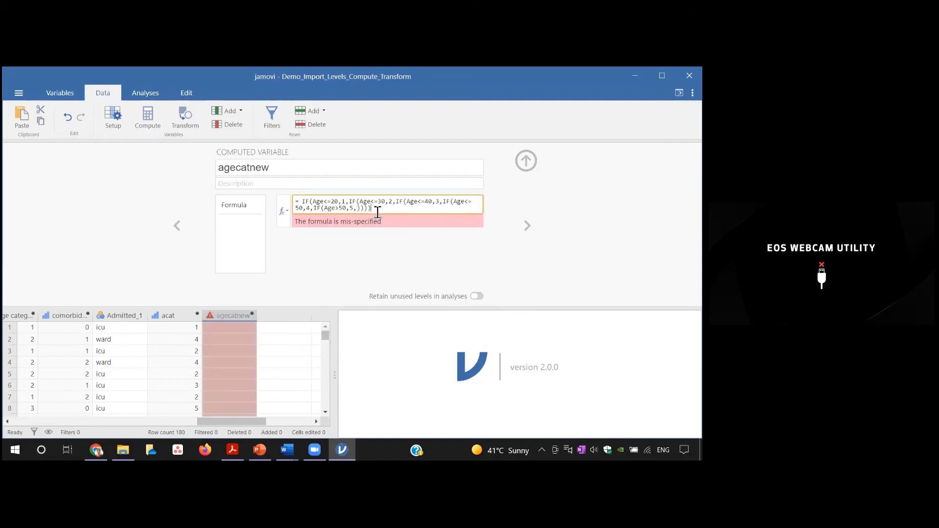
{"action": "type", "text": ")"}
{"action": "key", "text": "Return"}
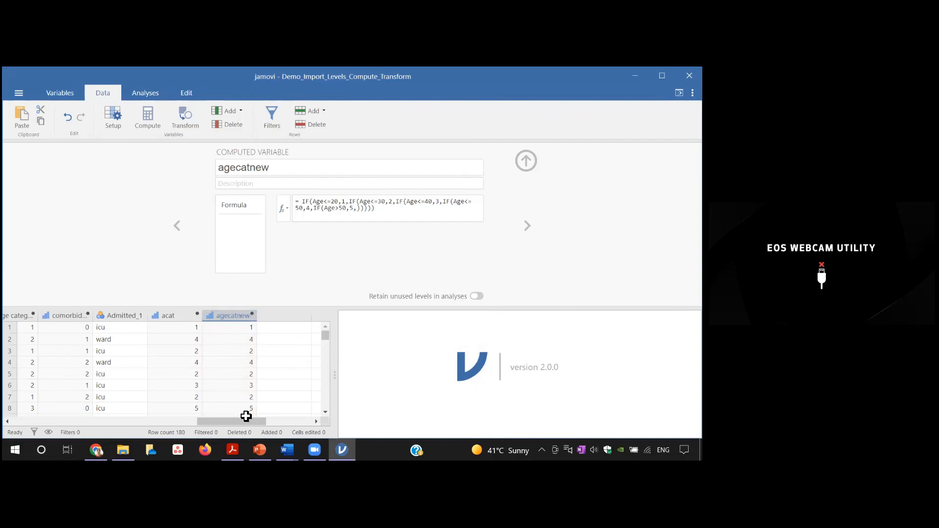
- Close the variable editor and compare the agecatnew values with acat across the rows, including row 22
{"action": "left_click_drag", "start_coordinate": [326, 335], "coordinate": [326, 338]}
{"action": "left_click", "coordinate": [525, 160]}
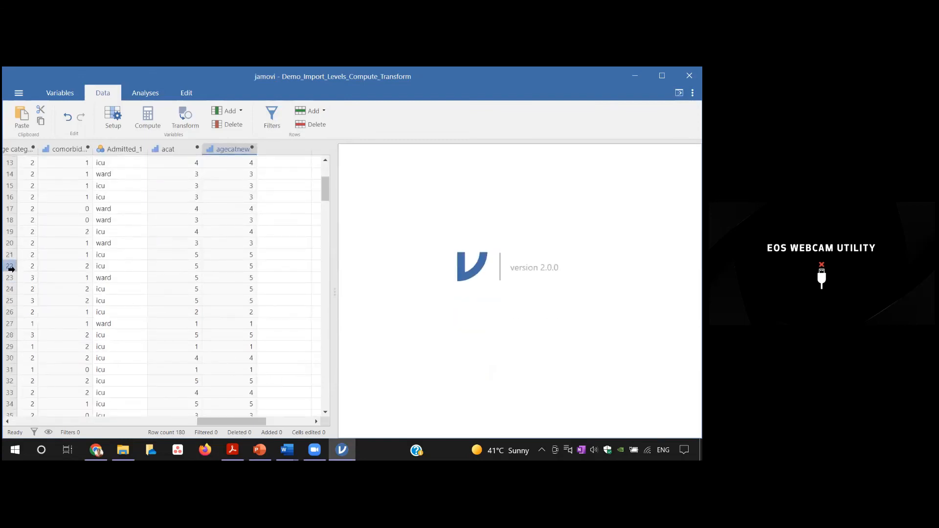
{"action": "left_click", "coordinate": [10, 265]}
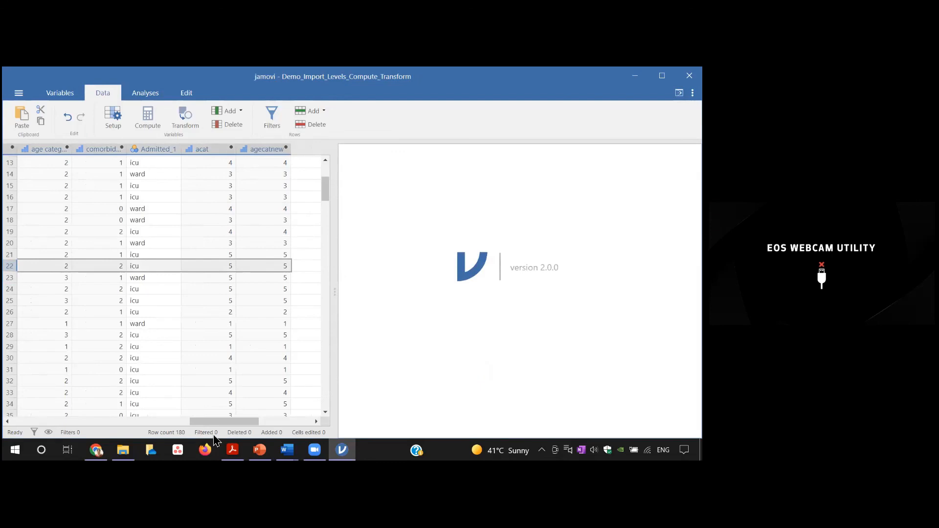
{"action": "mouse_move", "coordinate": [213, 426]}
{"action": "left_mouse_down"}
{"action": "mouse_move", "coordinate": [109, 417]}
{"action": "mouse_move", "coordinate": [65, 401]}
{"action": "mouse_move", "coordinate": [105, 424]}
{"action": "mouse_move", "coordinate": [265, 421]}
{"action": "left_mouse_up"}
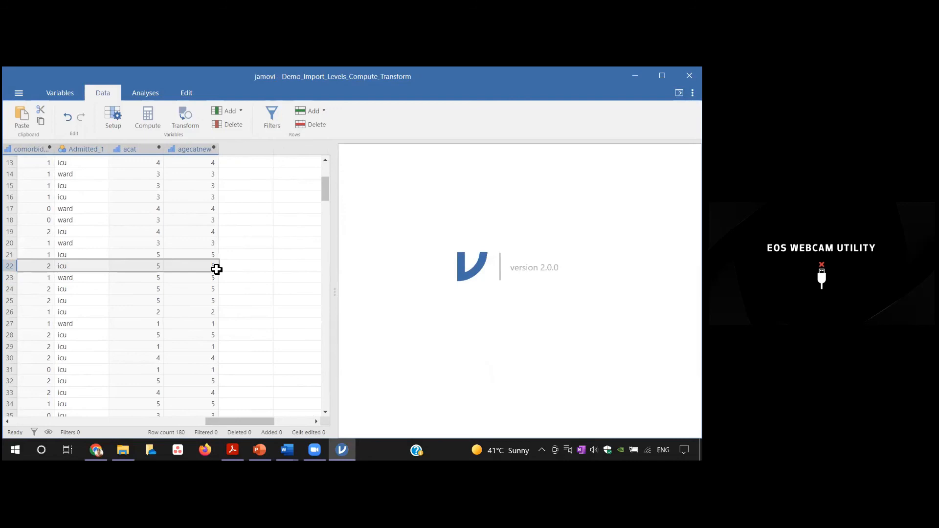
{"action": "left_click", "coordinate": [299, 276]}
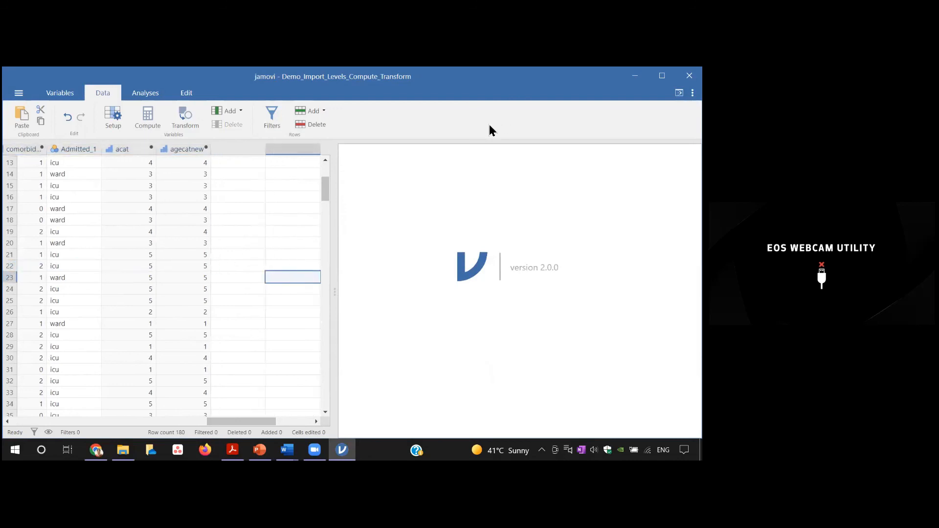